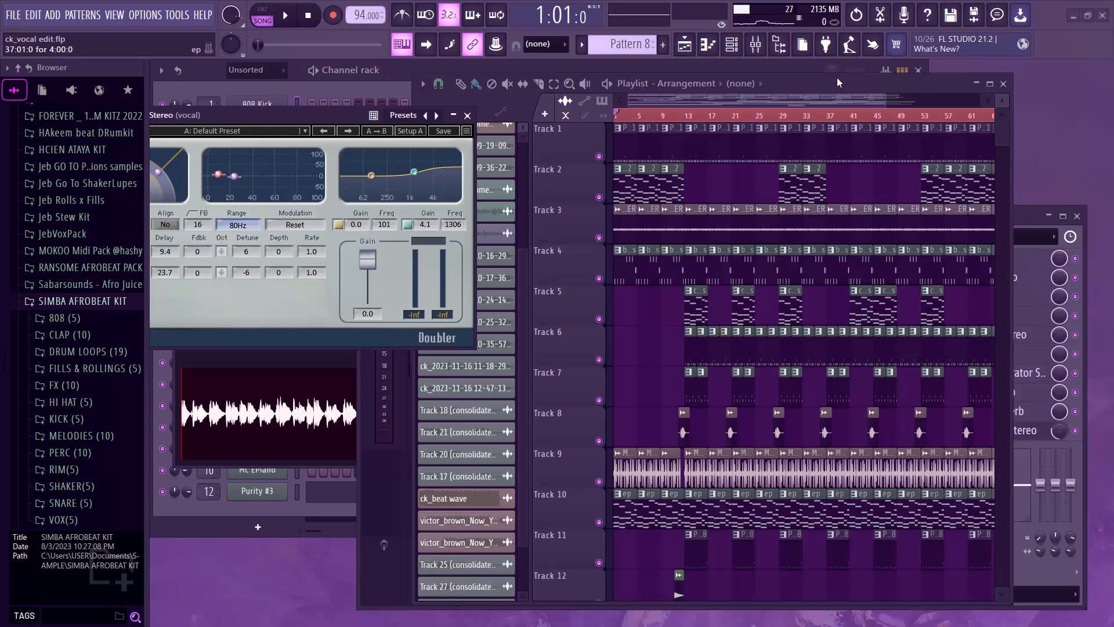
# Step: Maximize the playlist, play the song from the beginning, and examine the arrangement across all tracks before stopping playback
pyautogui.press('space')
pyautogui.doubleClick(837, 77)
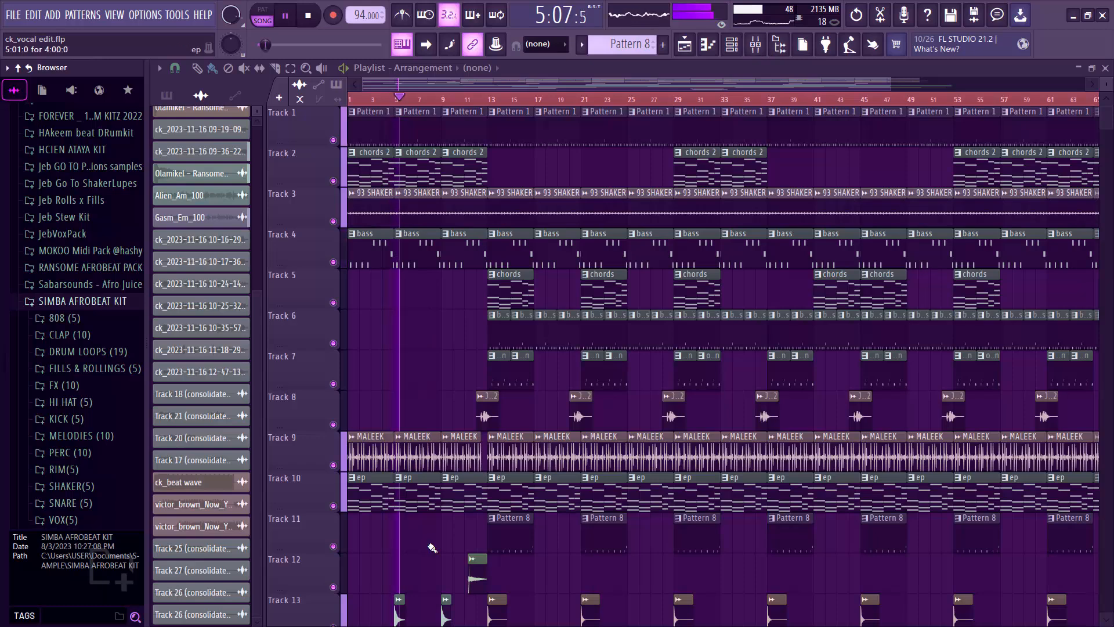
pyautogui.scroll(-3, 519, 544)
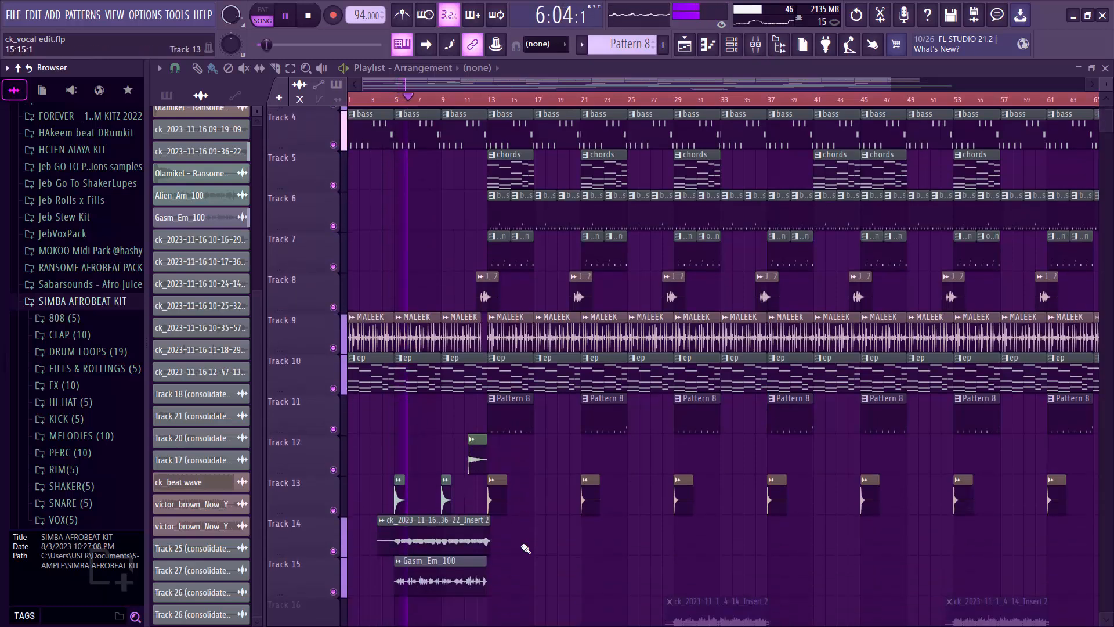
pyautogui.scroll(1, 525, 548)
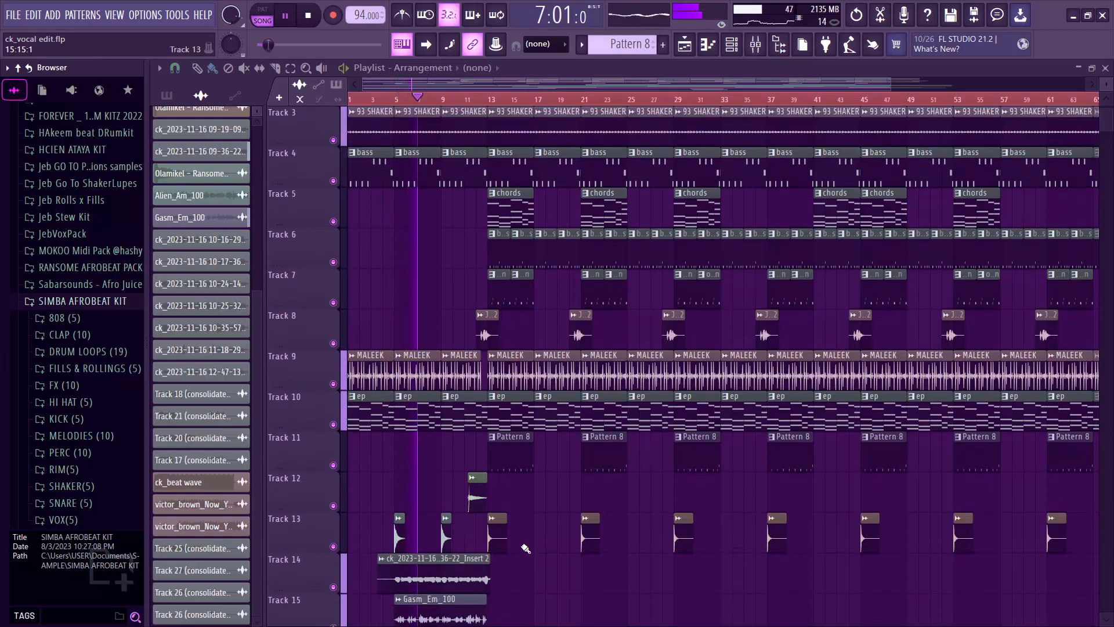
pyautogui.scroll(3, 523, 544)
pyautogui.scroll(-2, 525, 549)
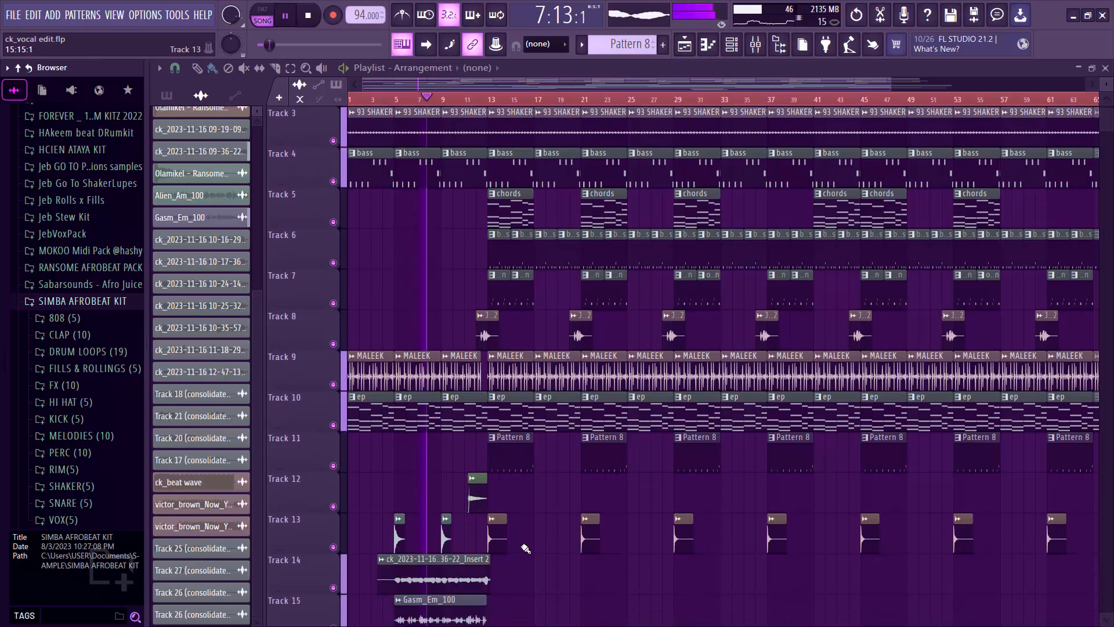
pyautogui.scroll(1, 525, 548)
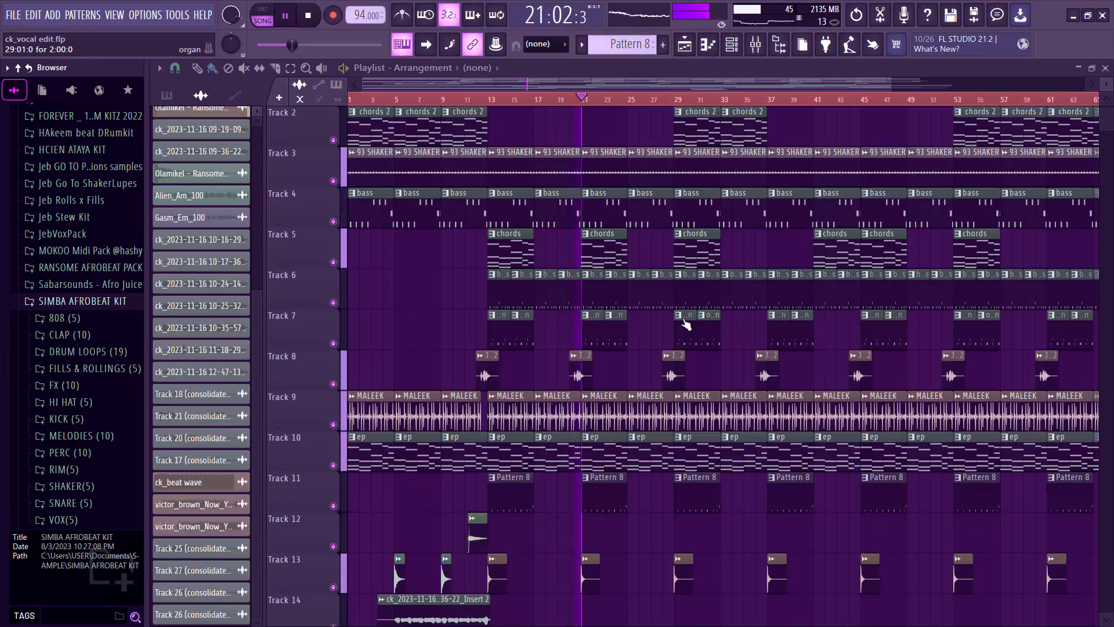
pyautogui.press('space')
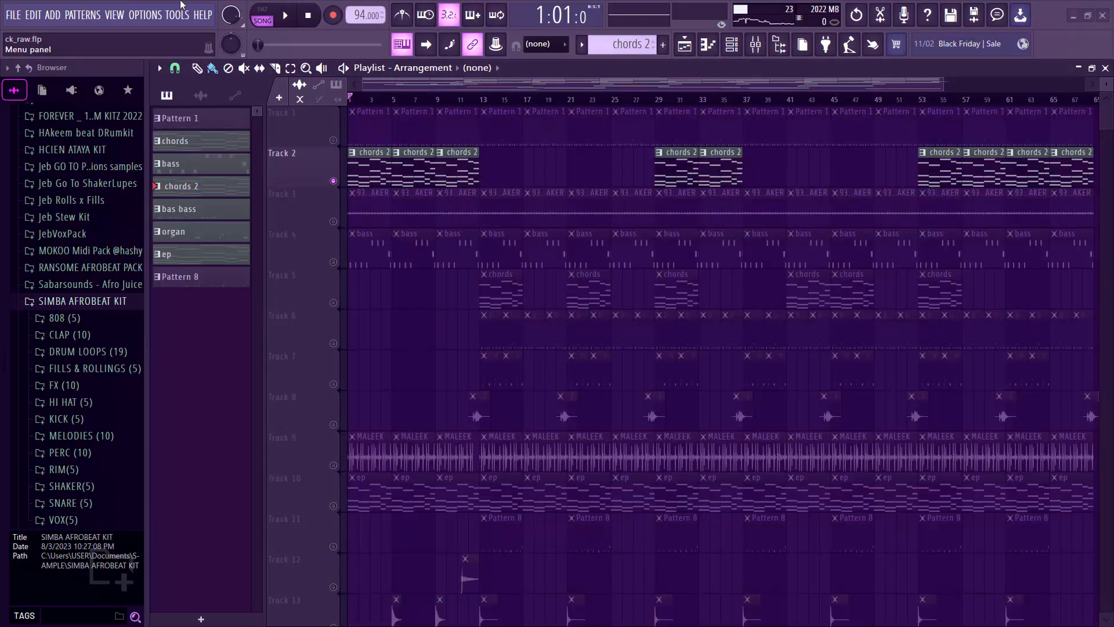
# Step: Play the chords 2 track and examine its Purity #2 notes in the maximized piano roll across all four bars
pyautogui.click(355, 161)
pyautogui.press('space')
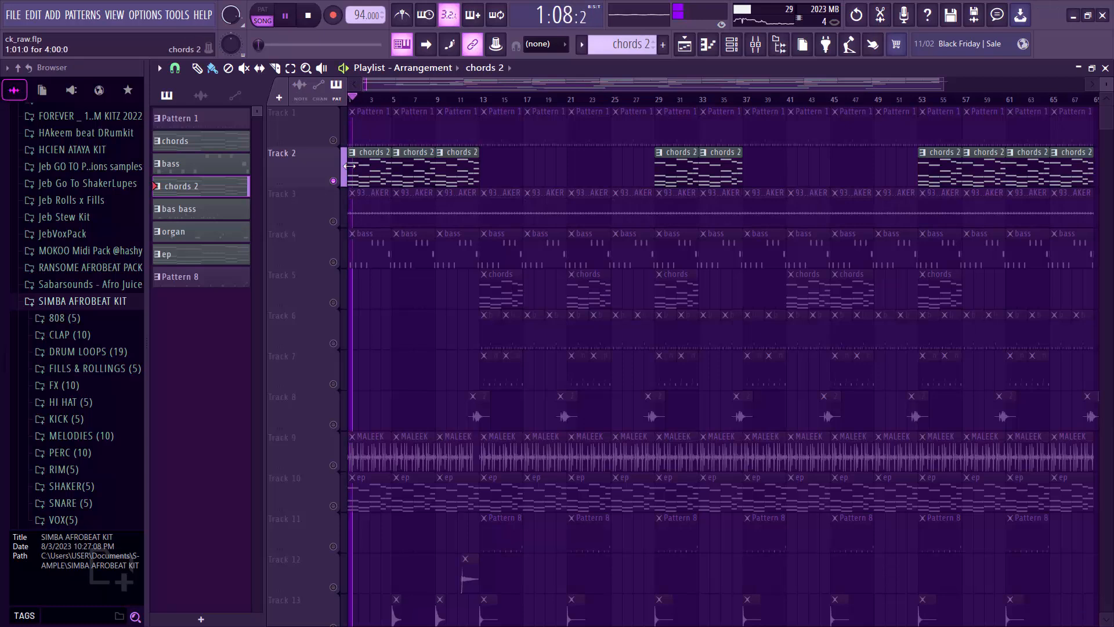
pyautogui.doubleClick(377, 163)
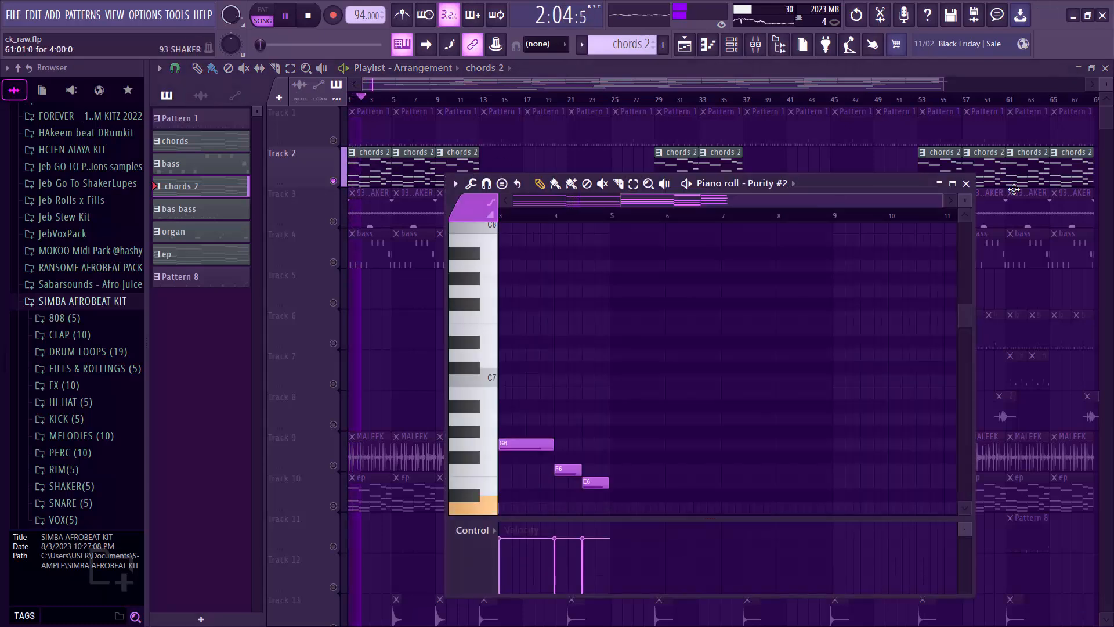
pyautogui.click(953, 184)
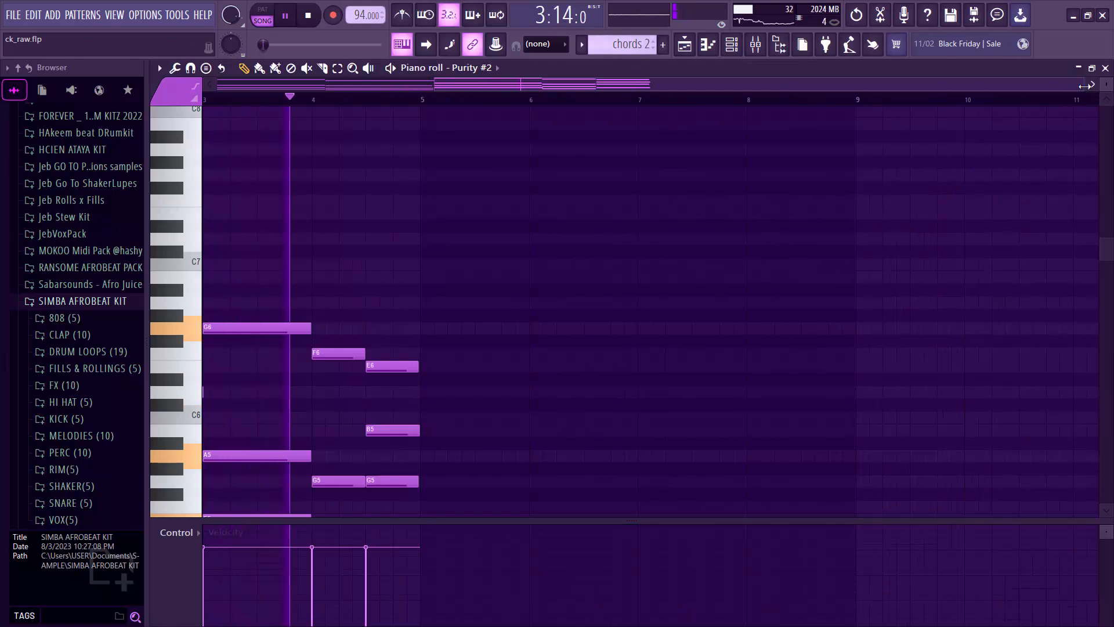
pyautogui.moveTo(1081, 87); pyautogui.dragTo(472, 105)
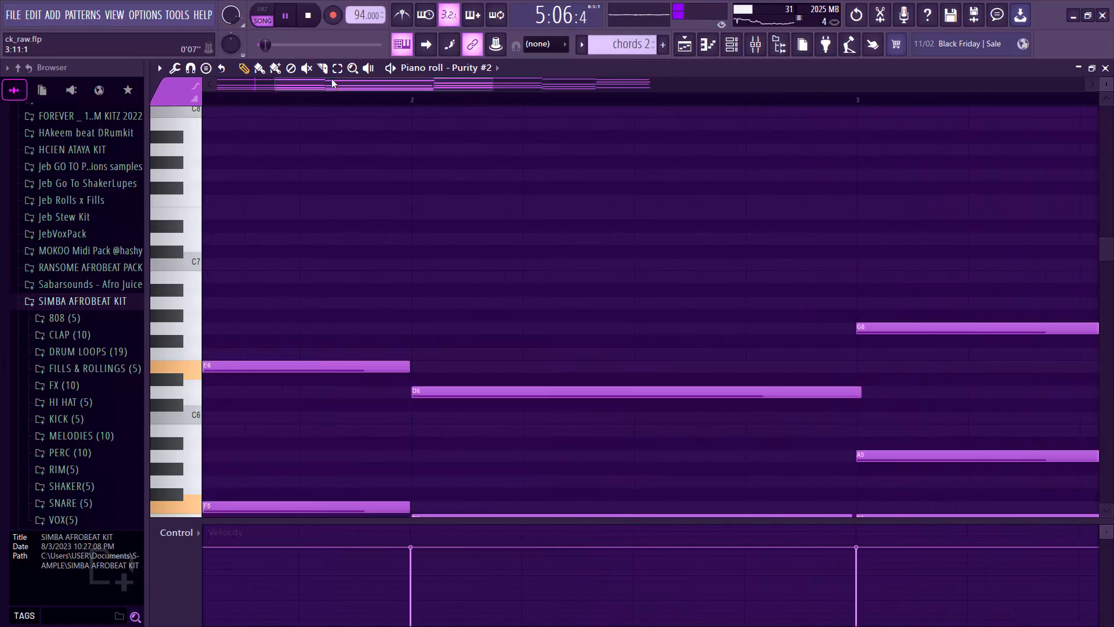
pyautogui.moveTo(278, 87); pyautogui.dragTo(221, 87)
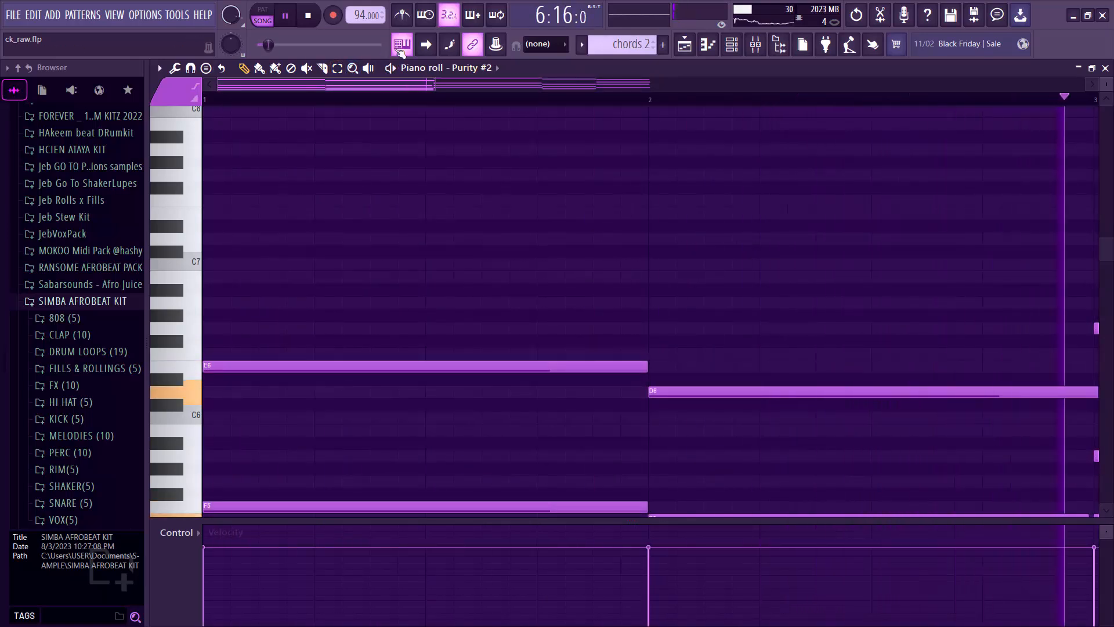
pyautogui.moveTo(432, 87); pyautogui.dragTo(680, 71)
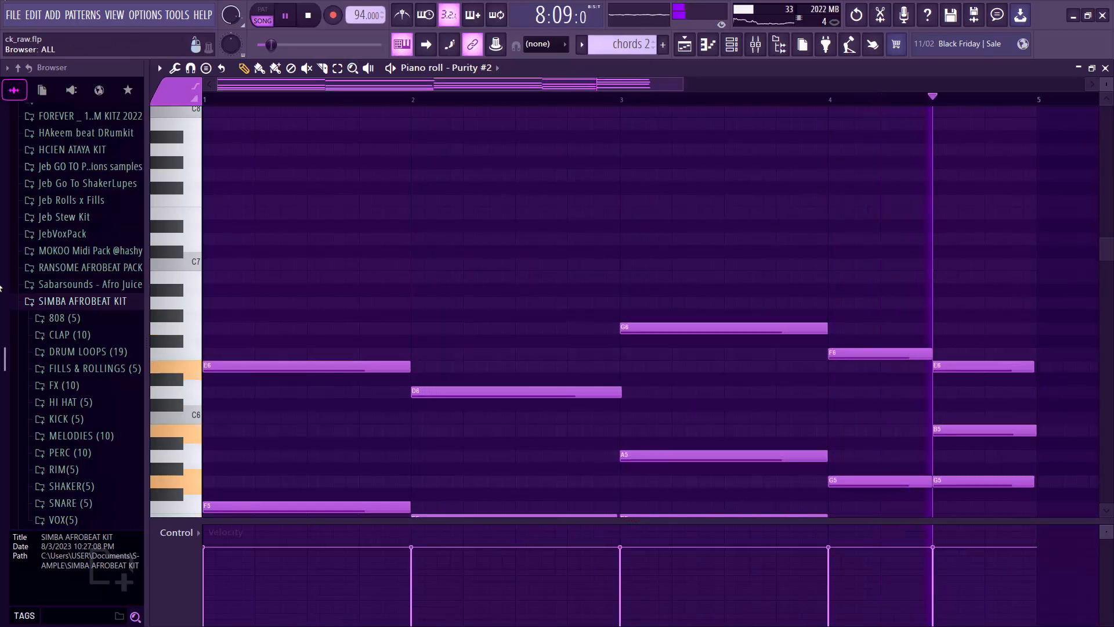
pyautogui.press('space')
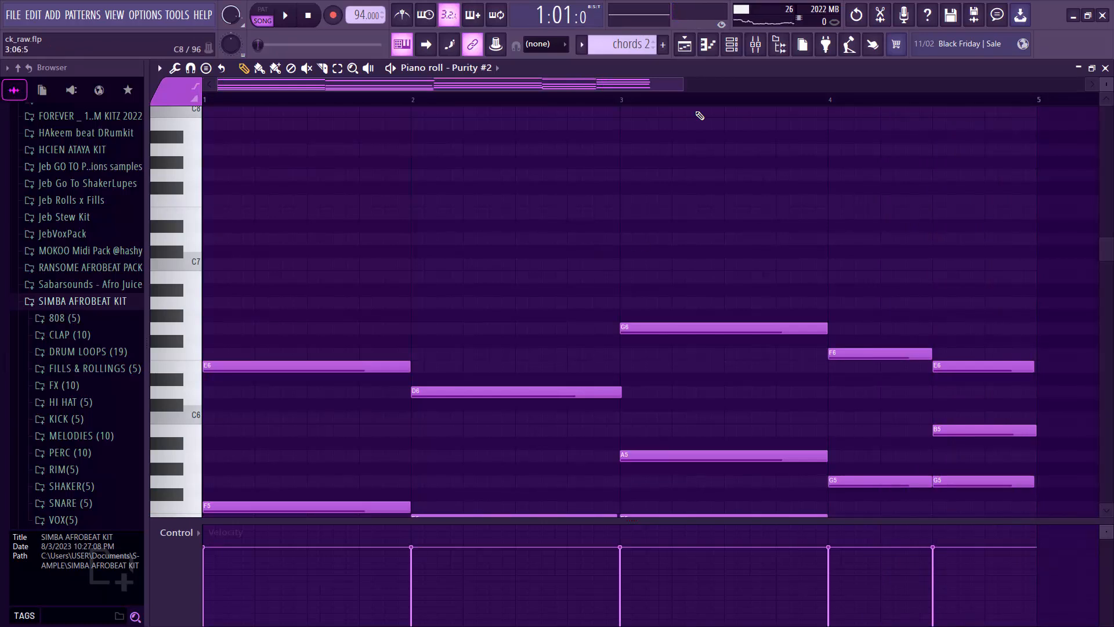
pyautogui.click(1106, 68)
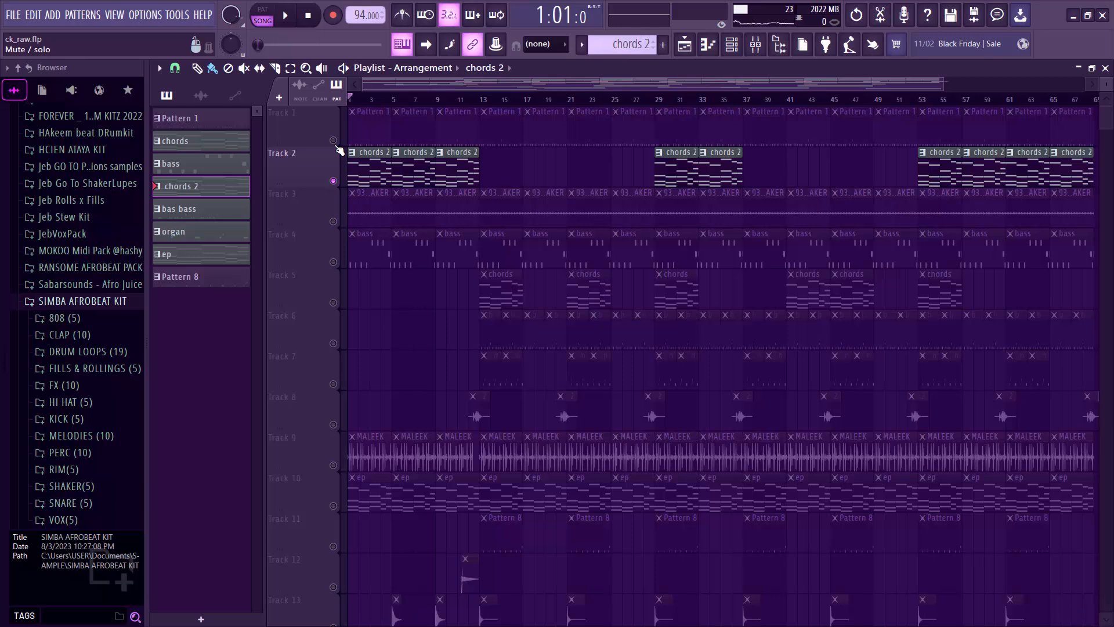
# Step: View Pattern 1's conga notes in the piano roll, unmute Track 1, and play it together with chords 2
pyautogui.doubleClick(369, 125)
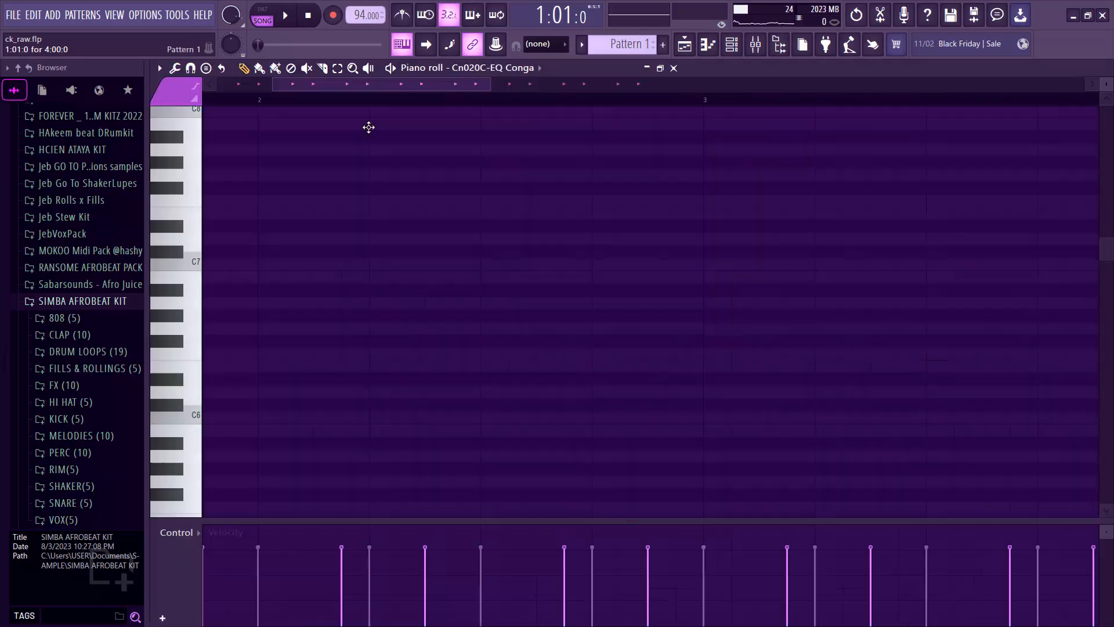
pyautogui.press('space')
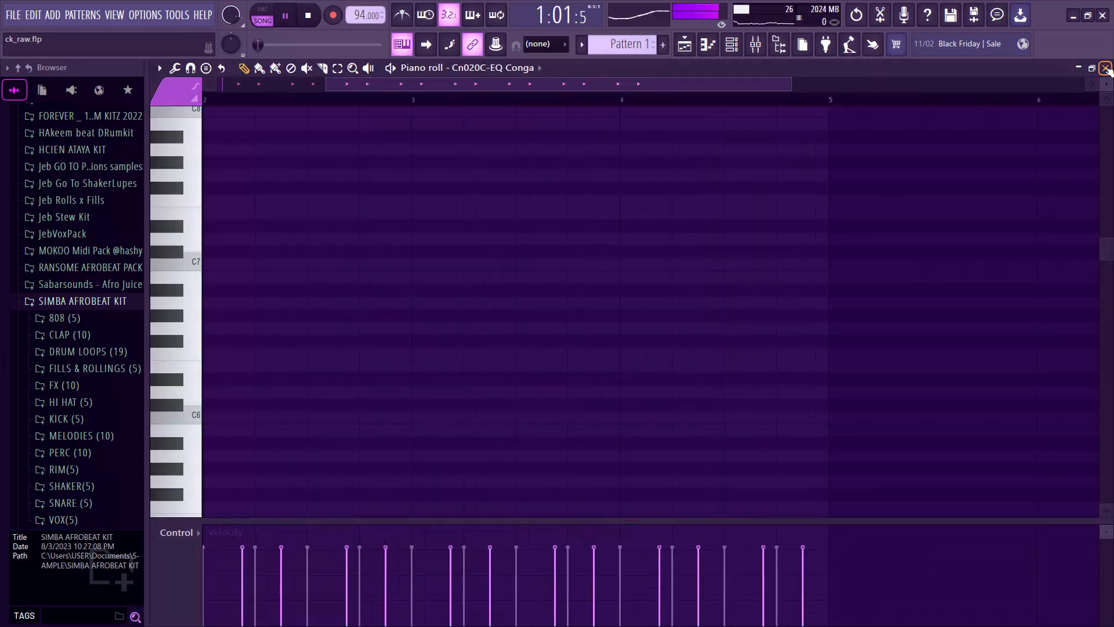
pyautogui.click(1107, 69)
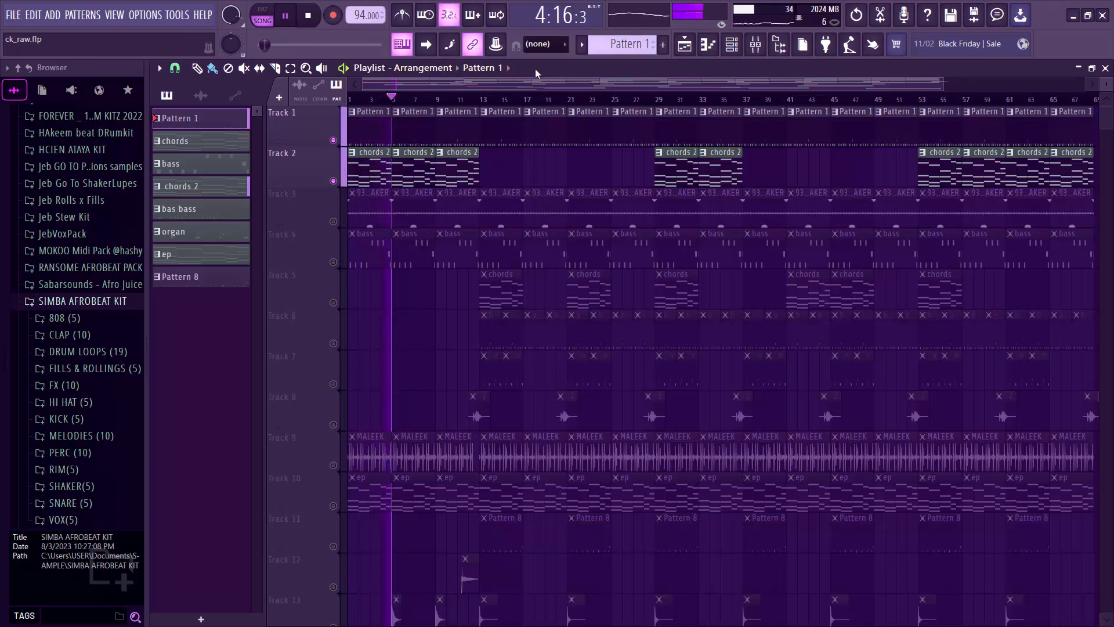
pyautogui.press('space')
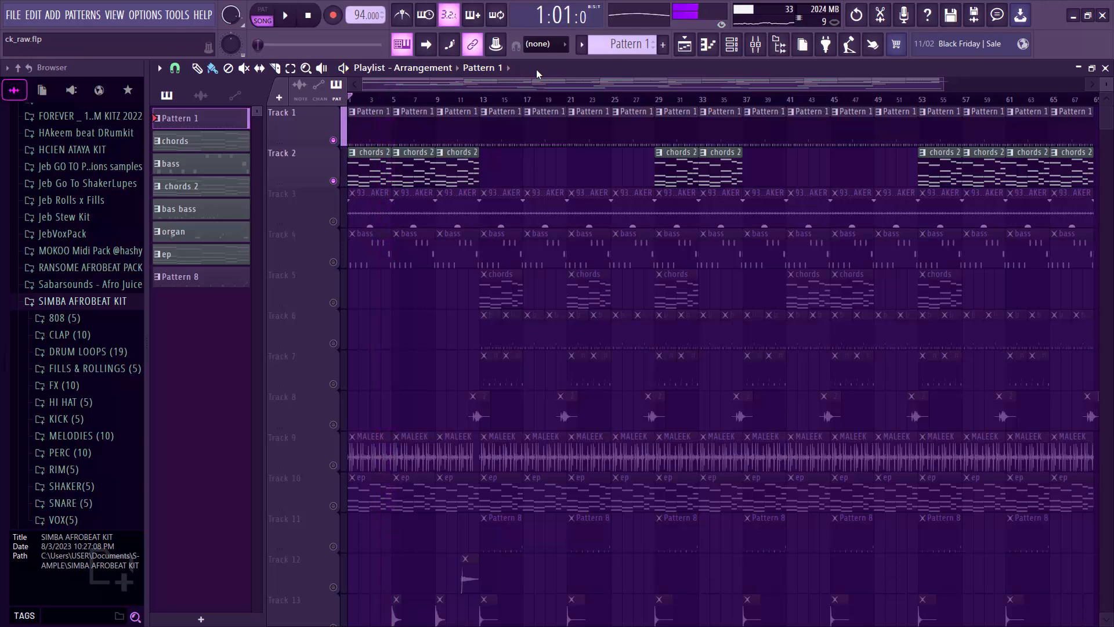
# Step: Show Pattern 1's drum steps in the channel rack and play the pattern on its own in pattern mode
pyautogui.doubleClick(379, 130)
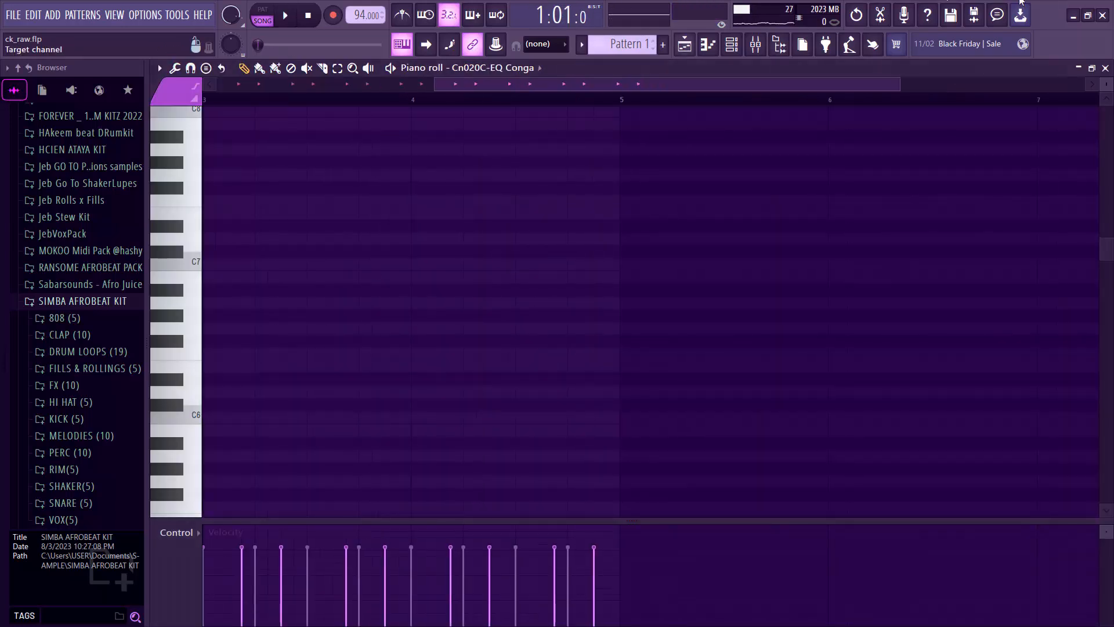
pyautogui.click(732, 44)
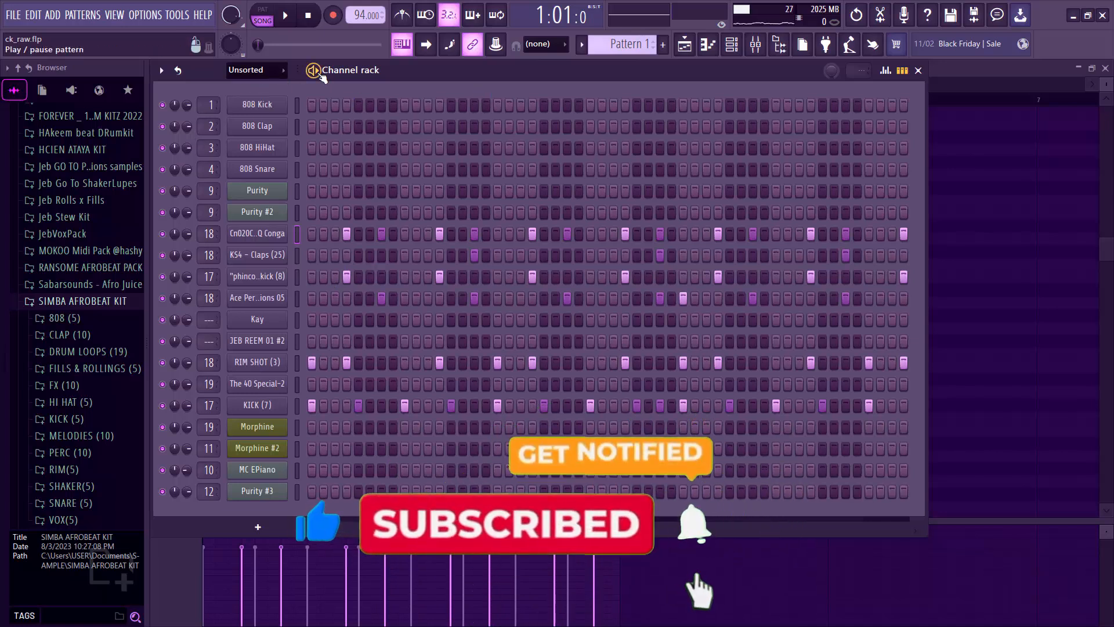
pyautogui.press('space')
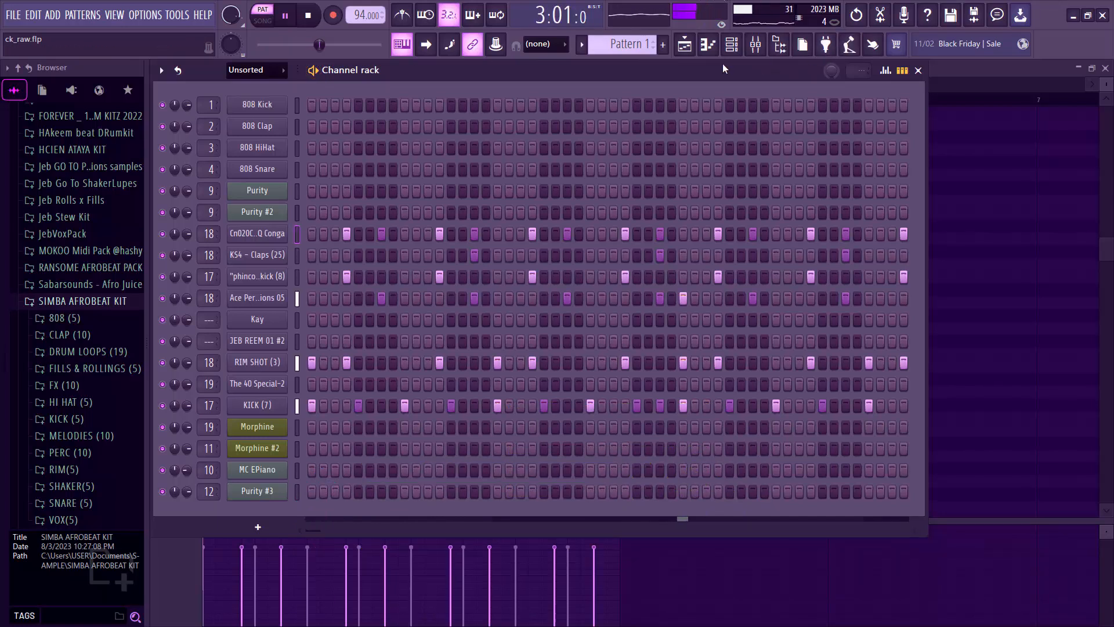
pyautogui.press('space')
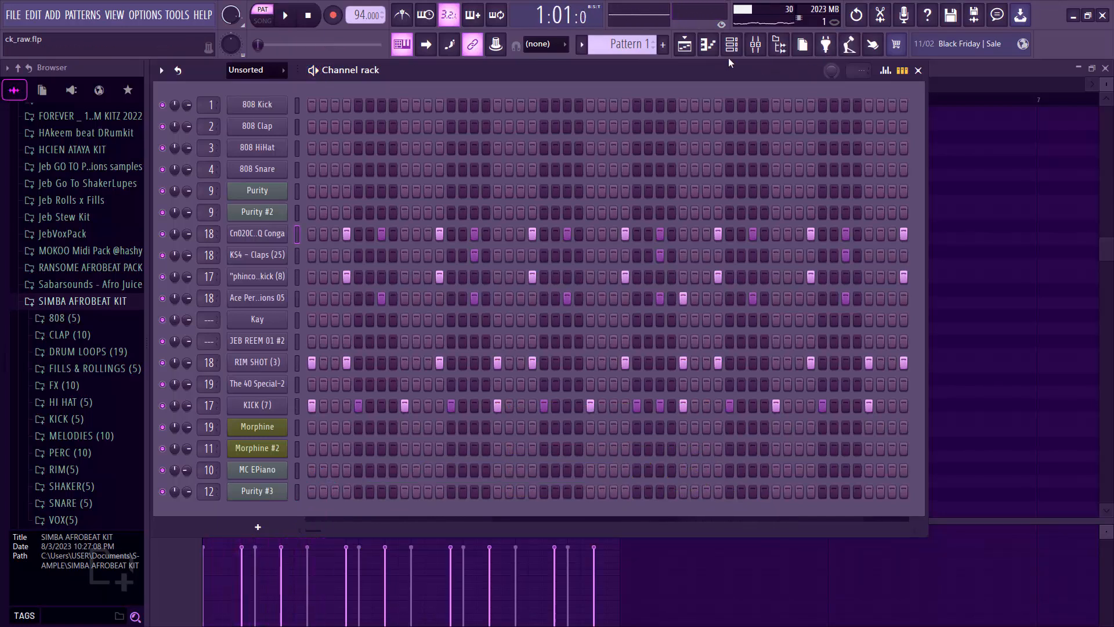
# Step: Compare the drum pattern with the effects on the rims & drums mixer insert disabled and enabled, and return to the channel rack
pyautogui.click(754, 53)
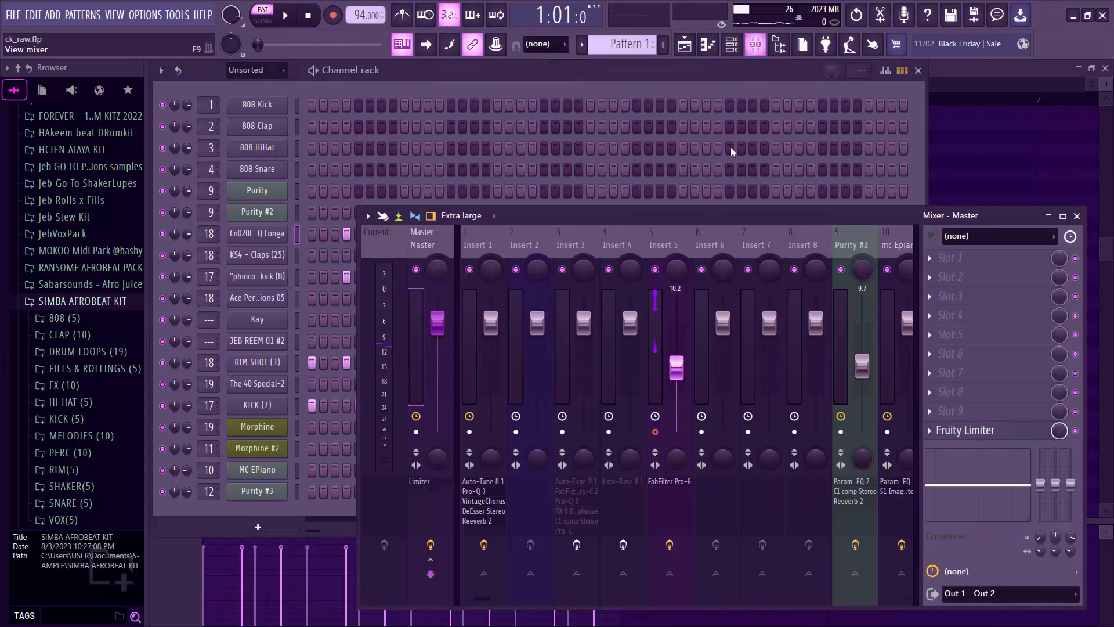
pyautogui.moveTo(484, 602); pyautogui.dragTo(524, 583)
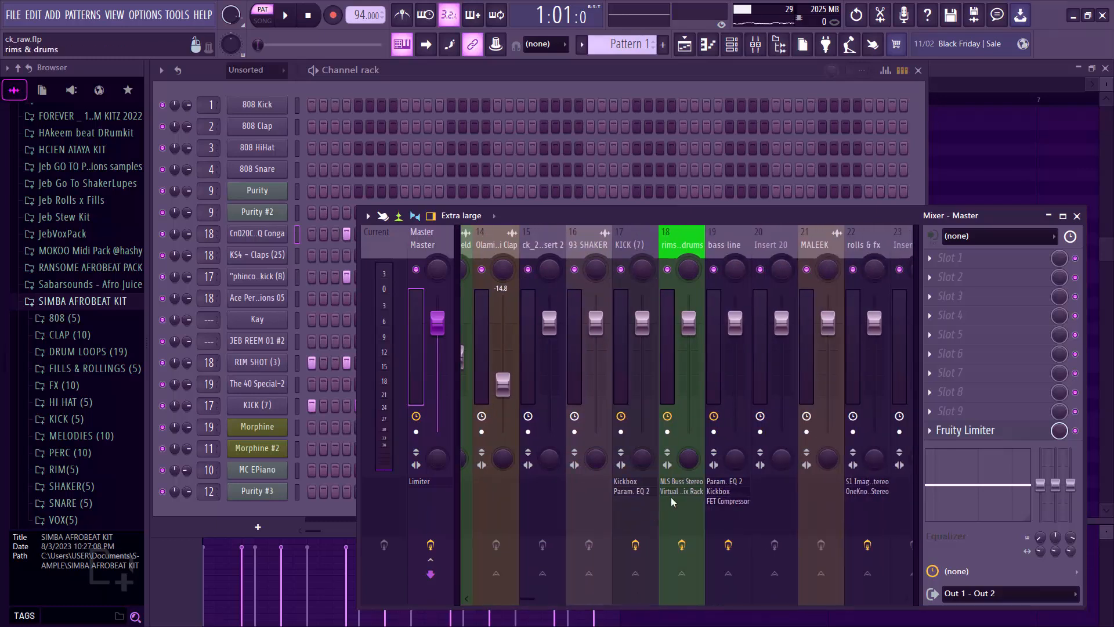
pyautogui.click(683, 544)
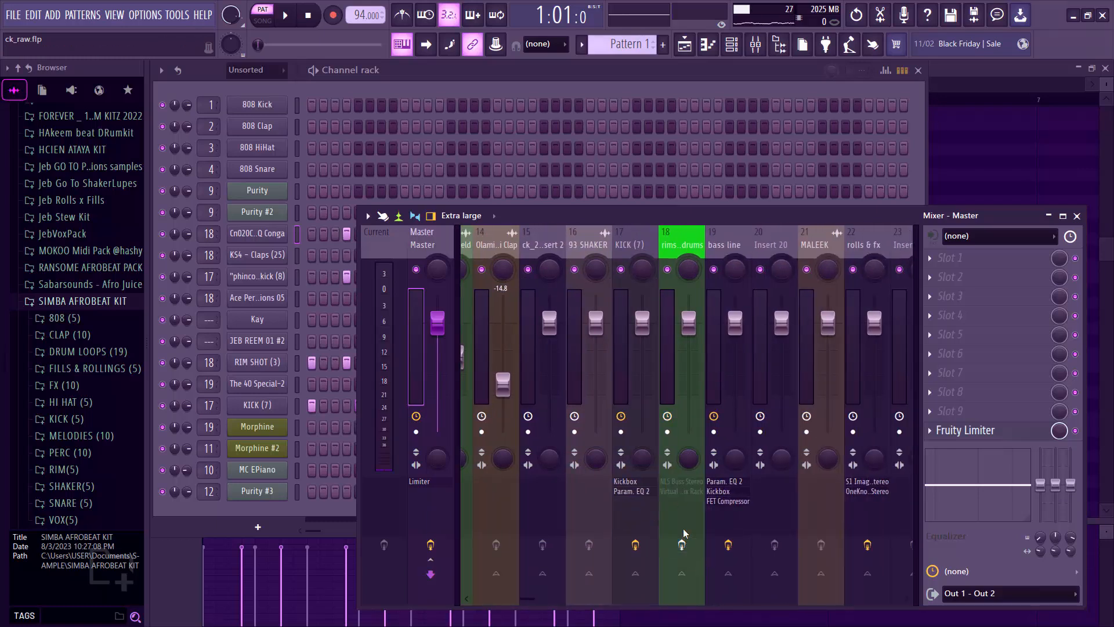
pyautogui.press('space')
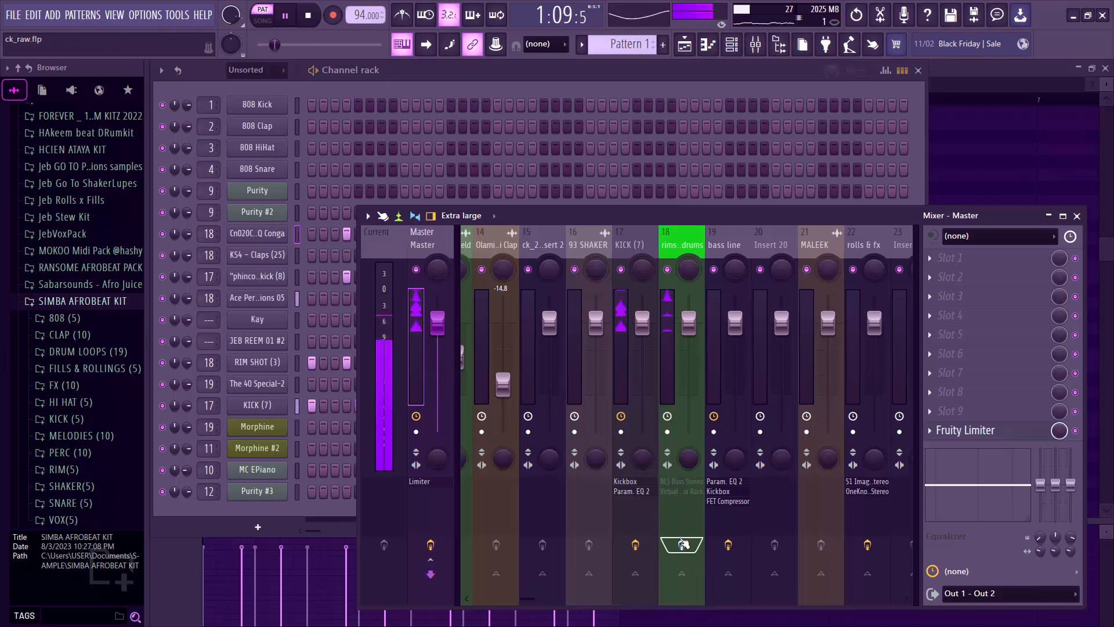
pyautogui.press('space')
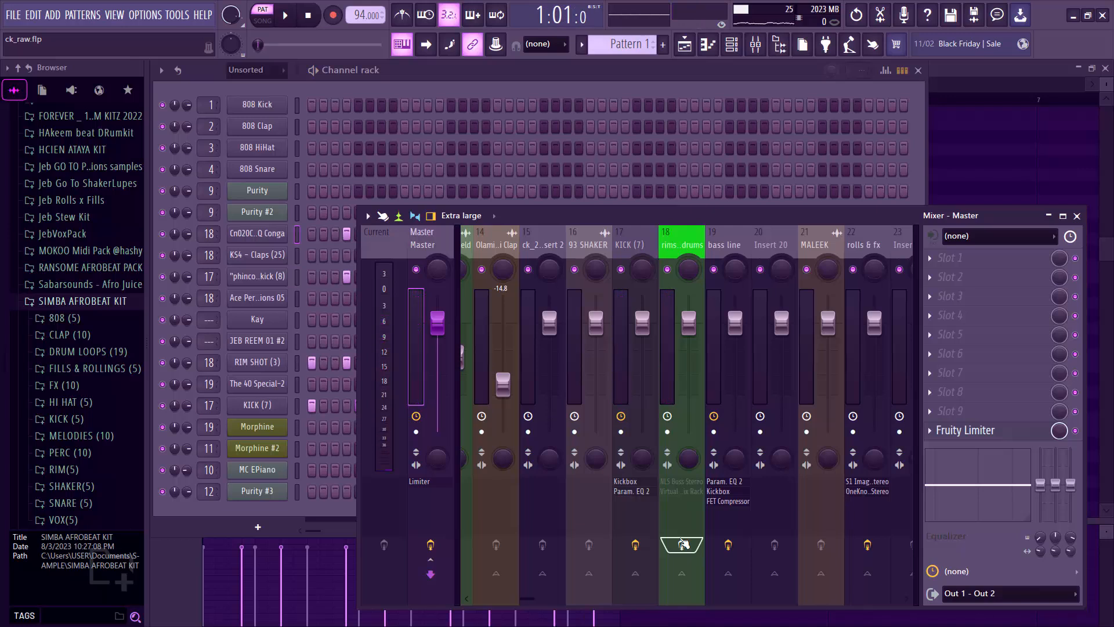
pyautogui.press('space')
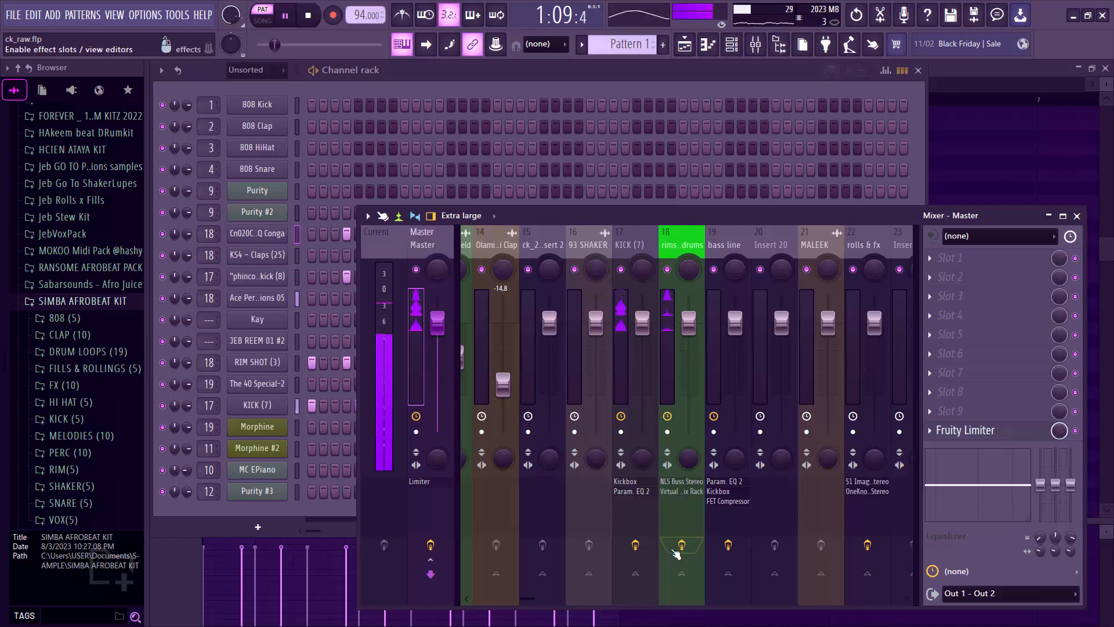
pyautogui.click(406, 67)
pyautogui.press('space')
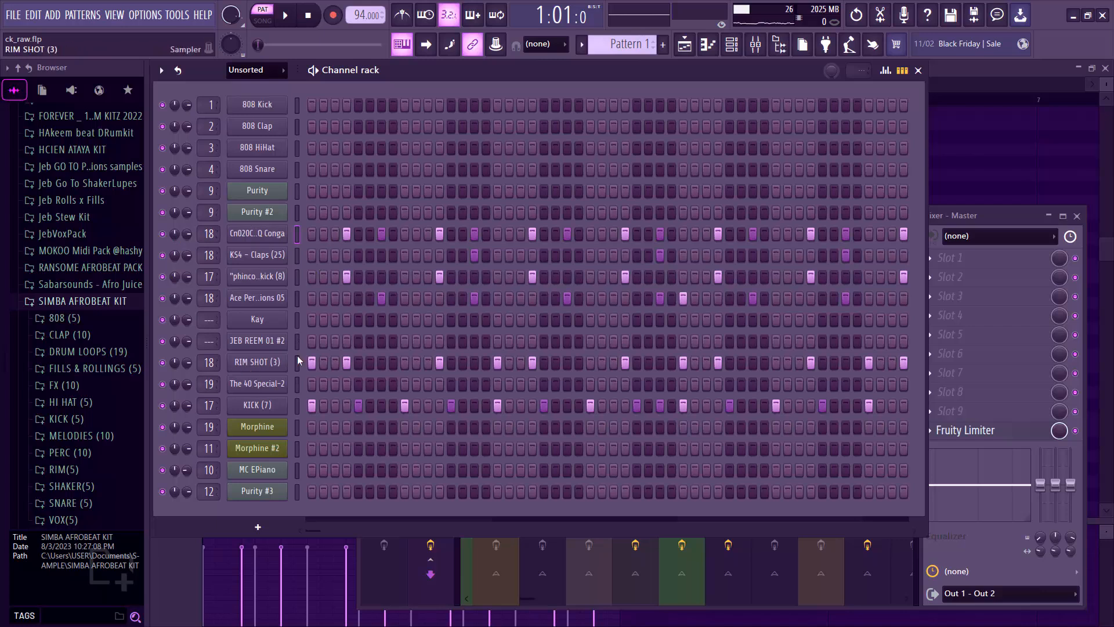
# Step: Mute the drum and percussion channels from the KS4 - Claps (25) to KICK (7), leaving the conga audible, and play the pattern
pyautogui.click(163, 406)
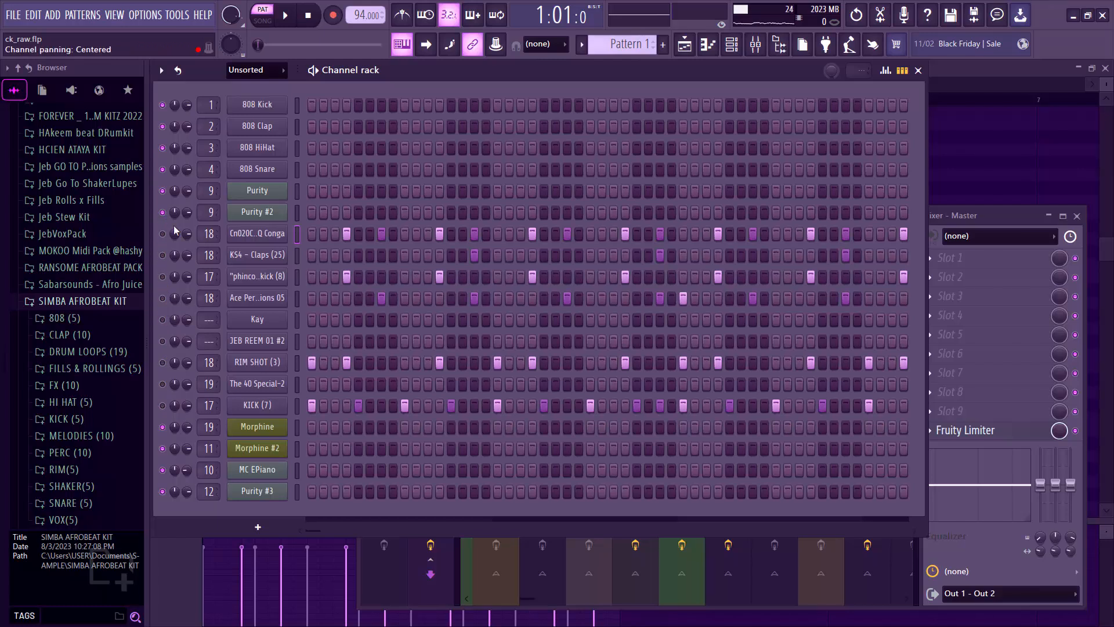
pyautogui.press('space')
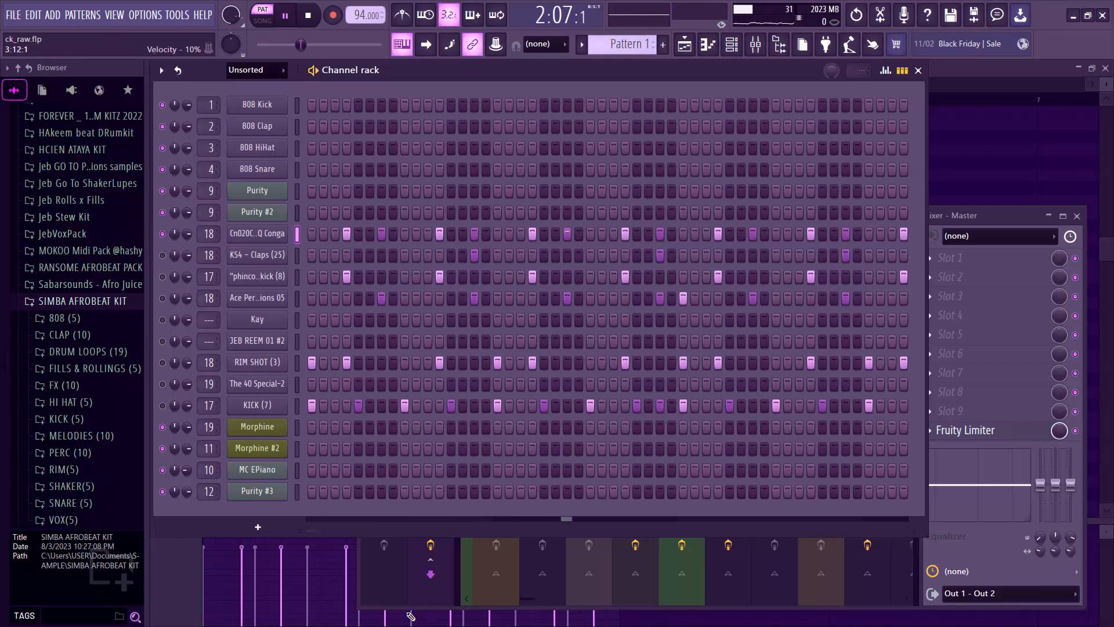
pyautogui.press('space')
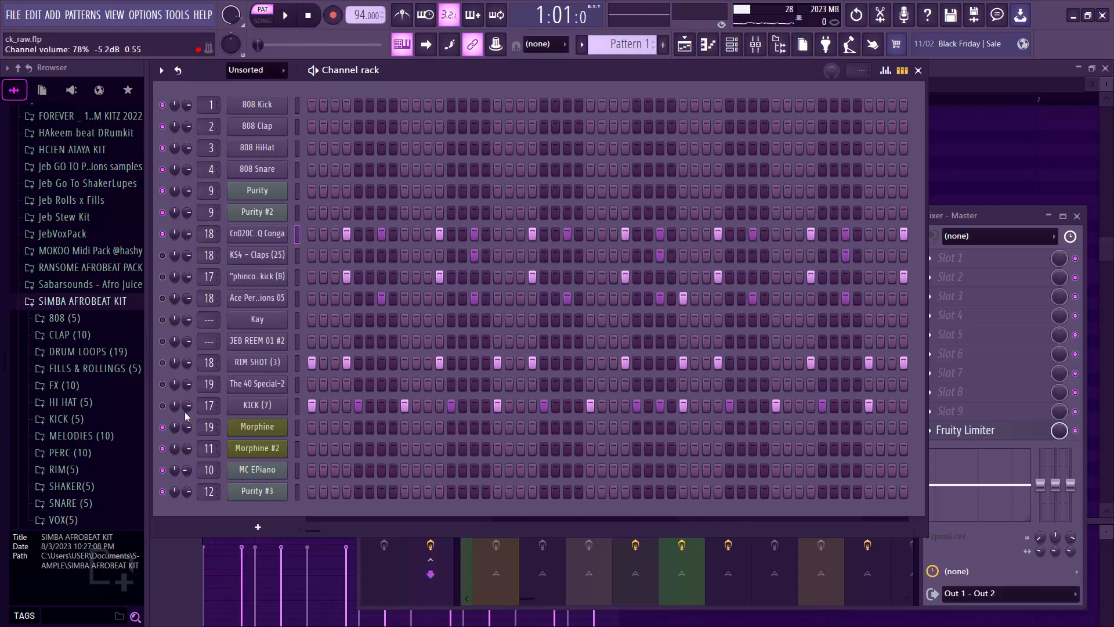
# Step: Unmute RIM SHOT (3) and Ace Percussions 05 in turn, playing Pattern 1 with the conga after each addition
pyautogui.click(162, 363)
pyautogui.press('space')
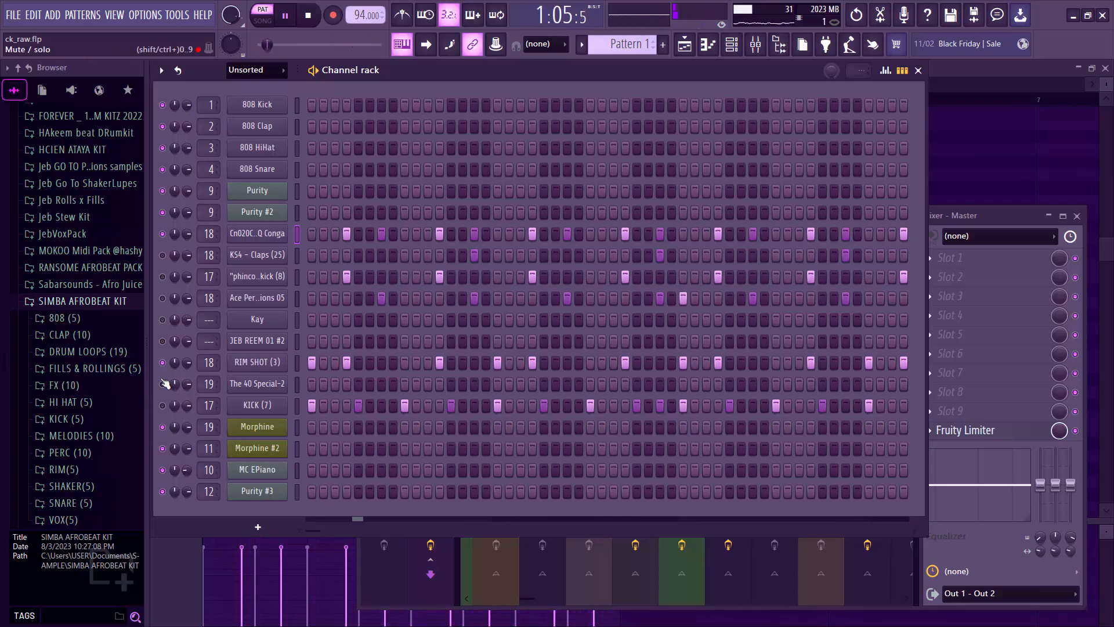
pyautogui.press('space')
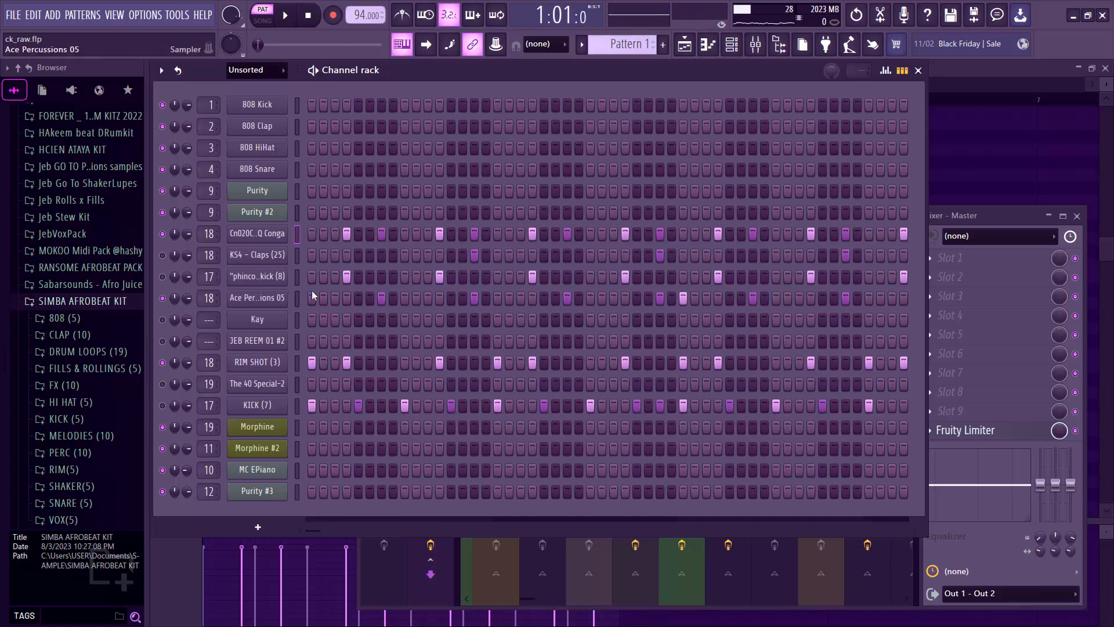
pyautogui.press('space')
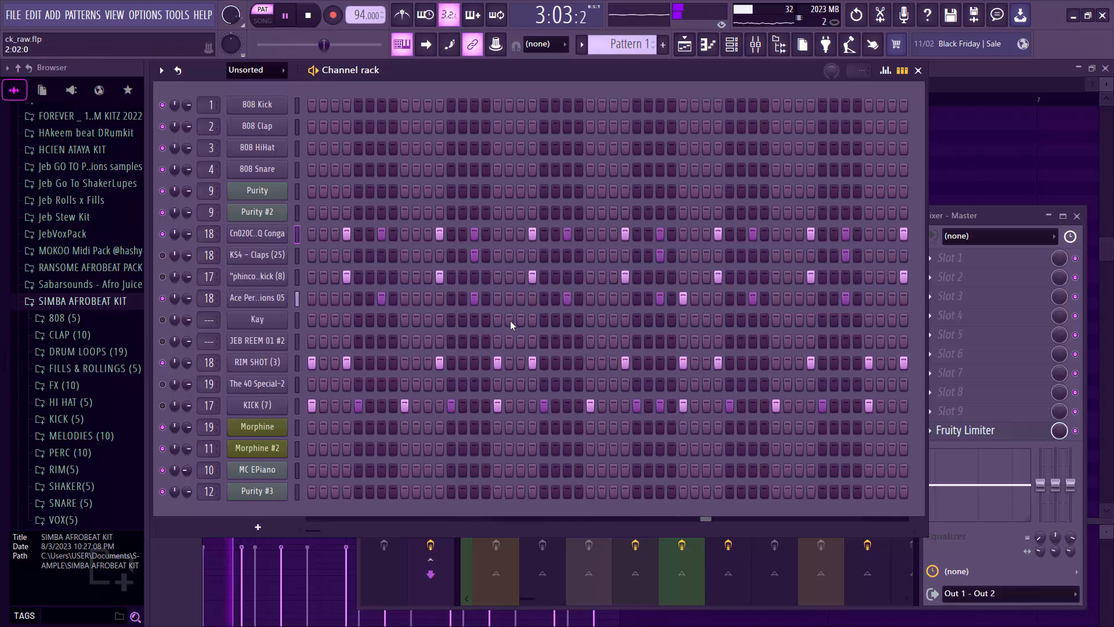
pyautogui.press('space')
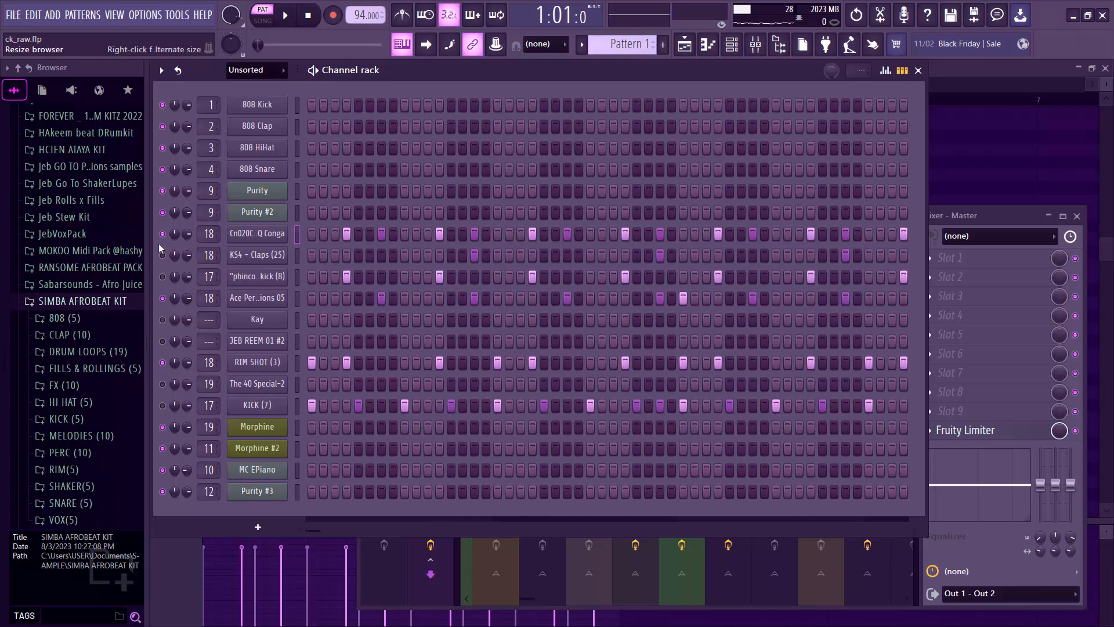
pyautogui.press('space')
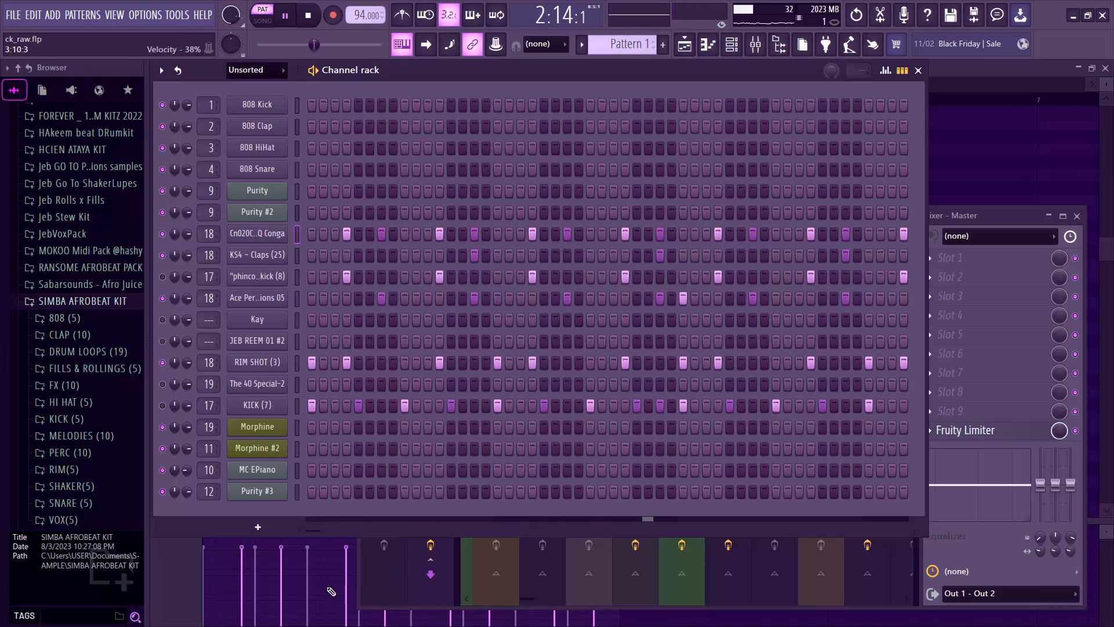
pyautogui.press('space')
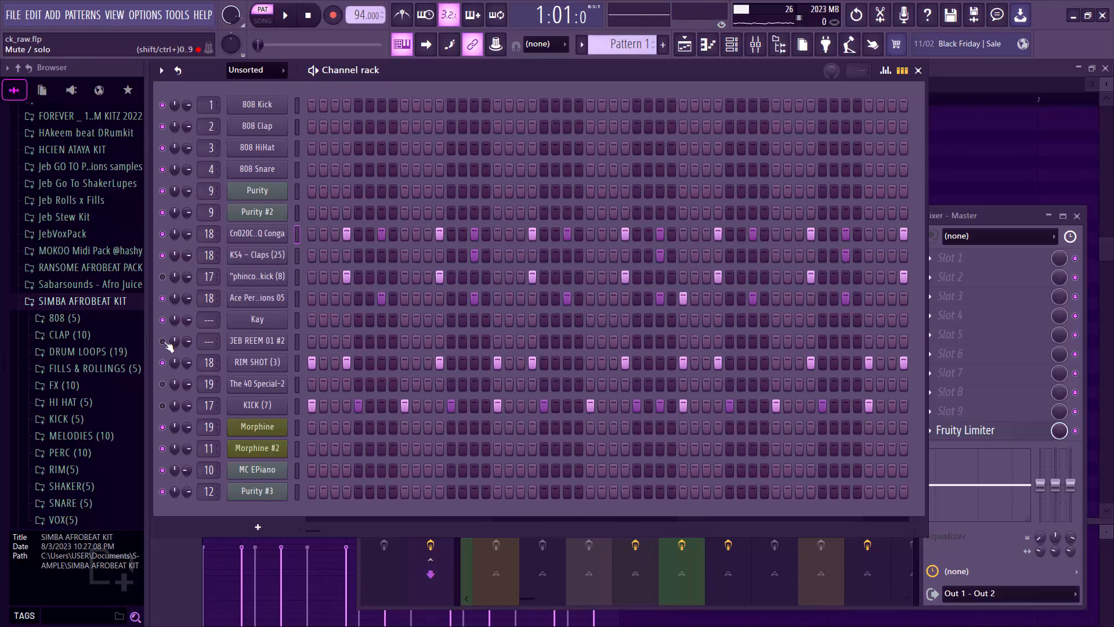
# Step: Delete the JEB REEM 01 #2 channel from the channel rack
pyautogui.rightClick(287, 351)
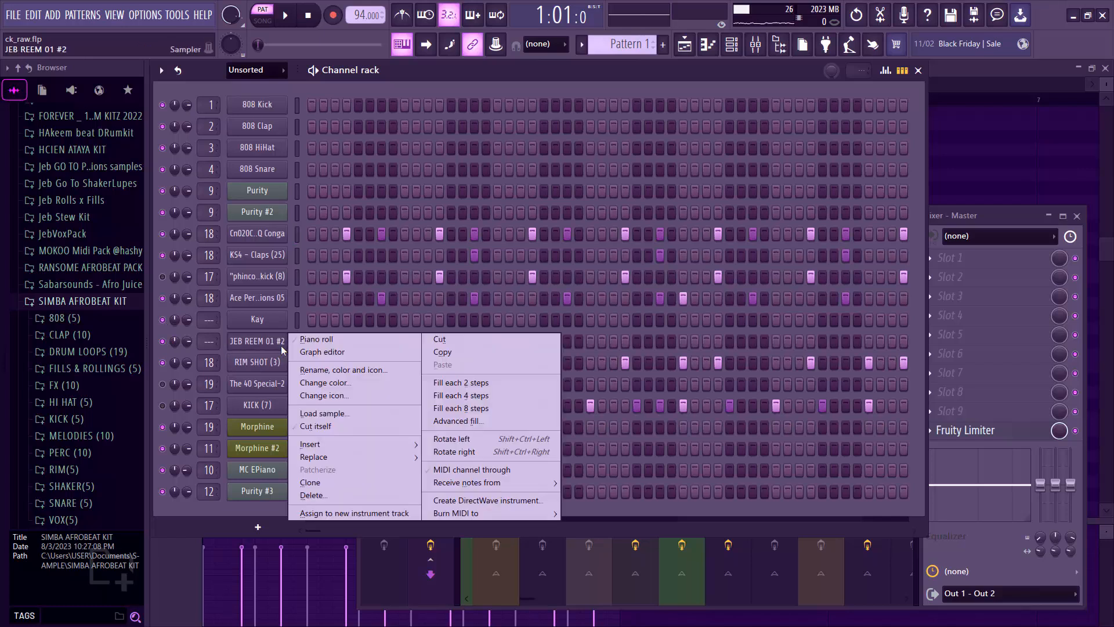
pyautogui.click(346, 491)
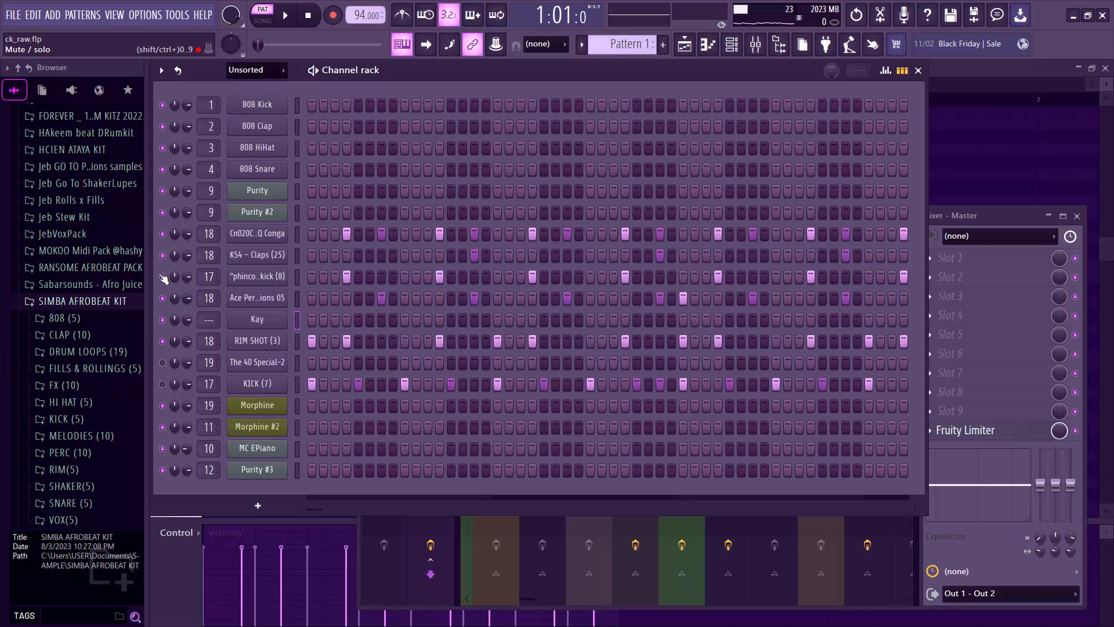
# Step: Unmute the phinco kick (8), The 40 Special-2 and KICK (7) channels while playing Pattern 1 until the full drum pattern sounds
pyautogui.press('space')
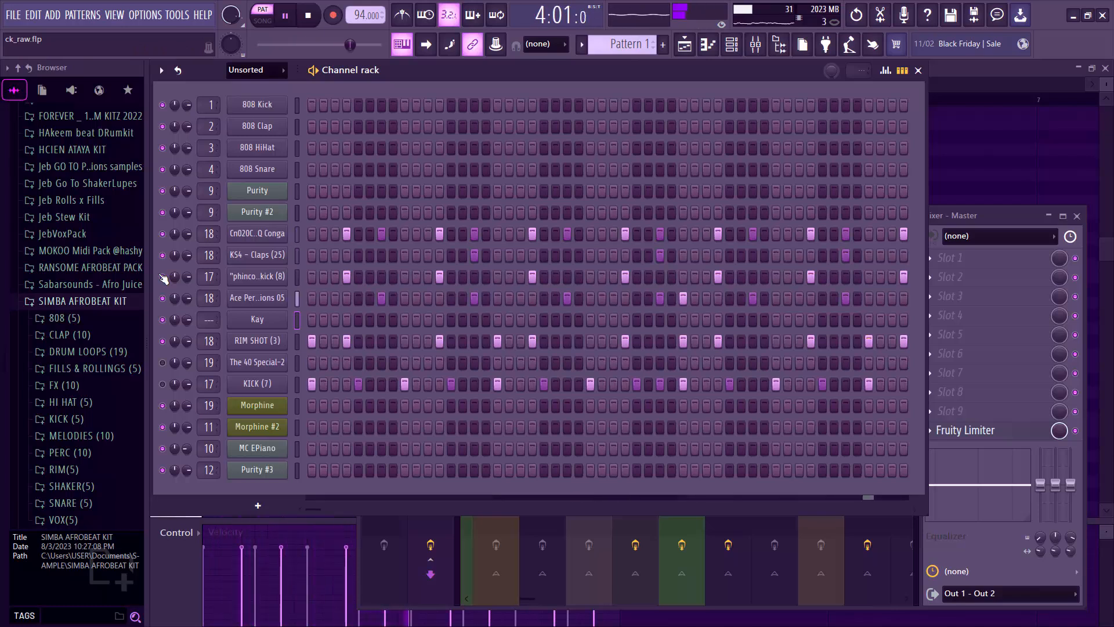
pyautogui.press('space')
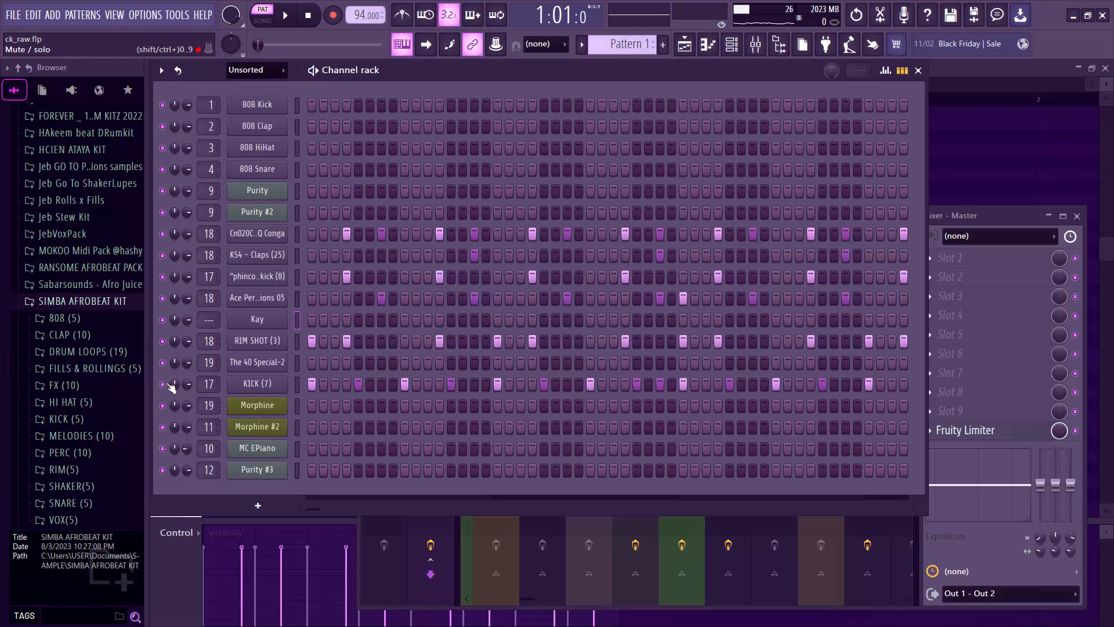
pyautogui.press('space')
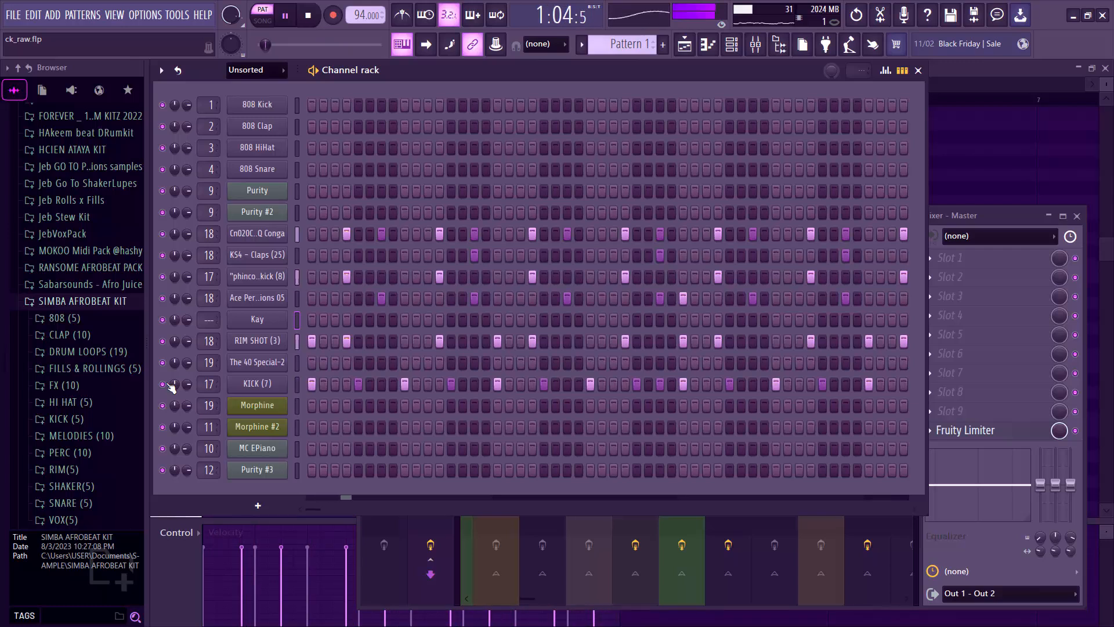
# Step: Close the conga piano roll to return to the playlist, and play Pattern 1 with chords 2 in song mode
pyautogui.click(970, 67)
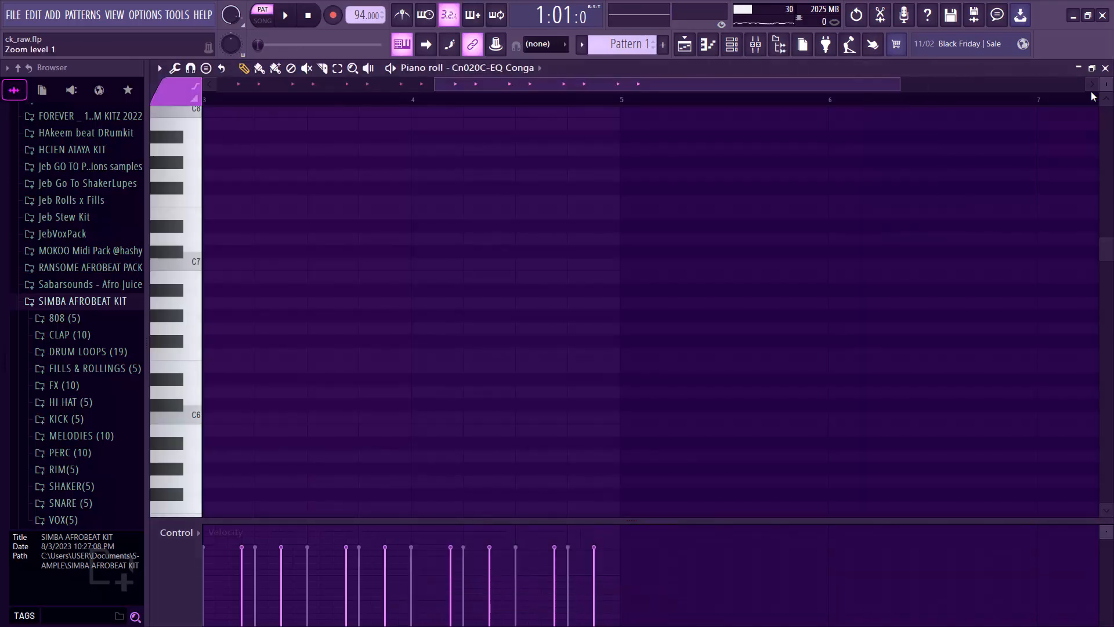
pyautogui.click(1105, 68)
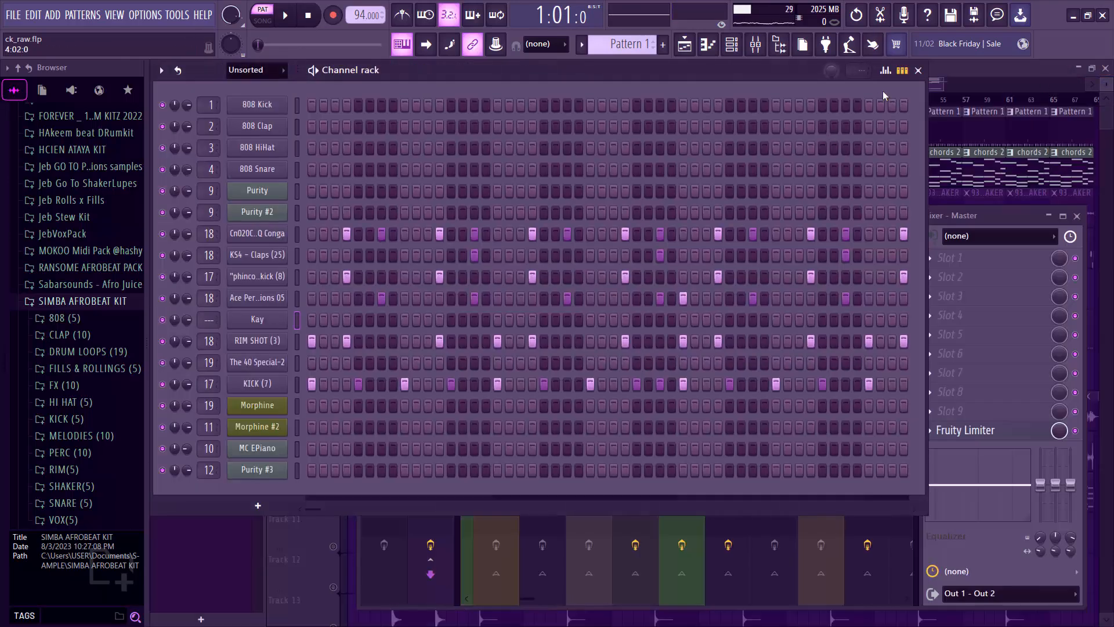
pyautogui.click(945, 61)
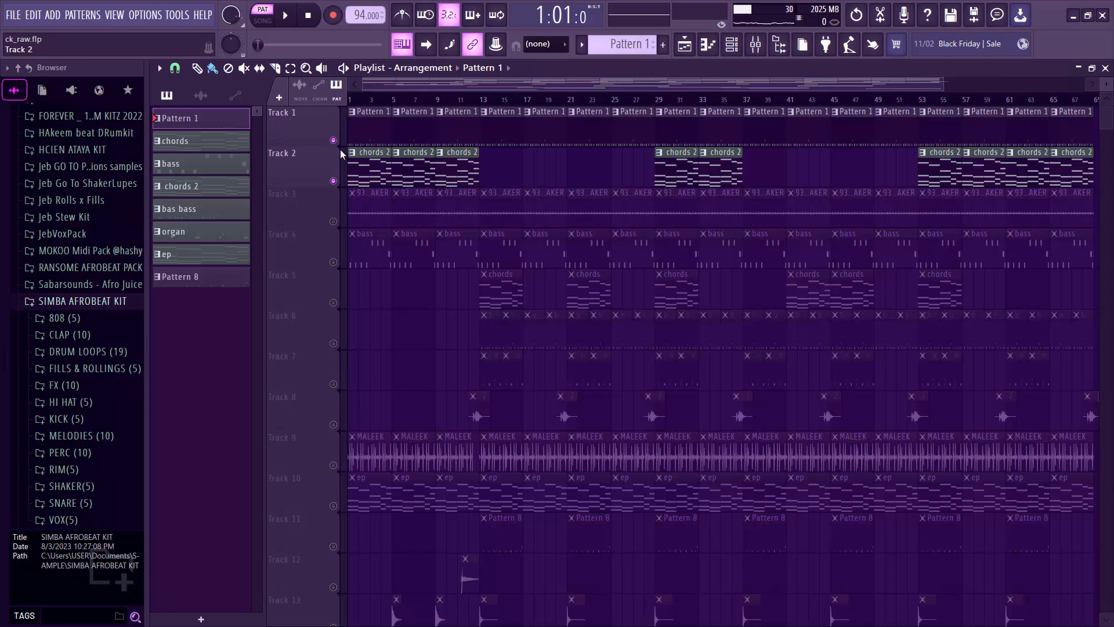
pyautogui.press('space')
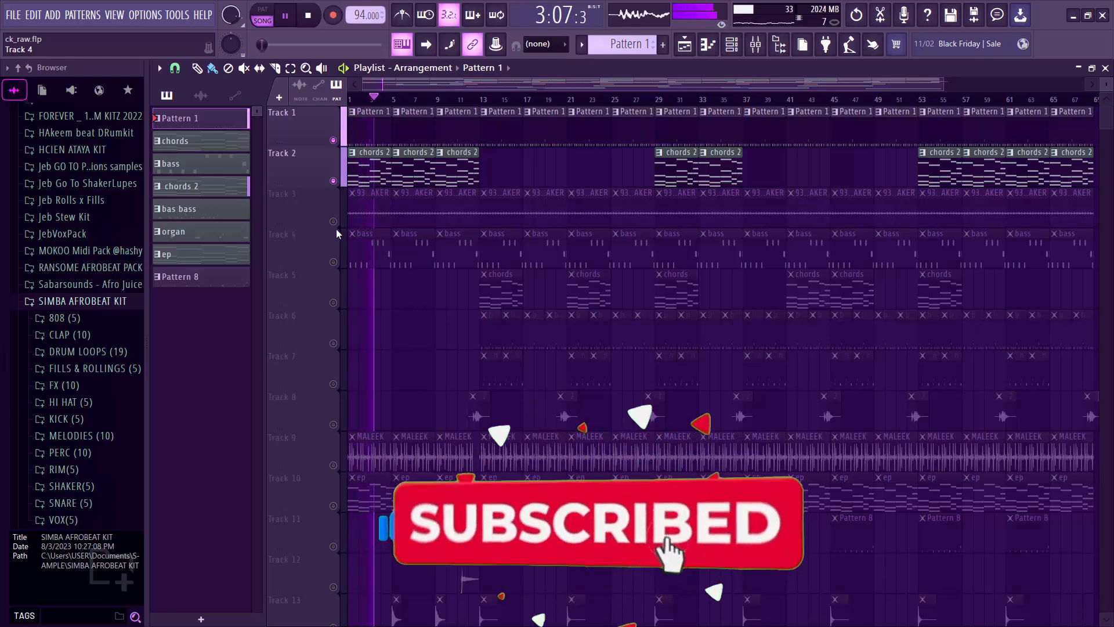
pyautogui.press('space')
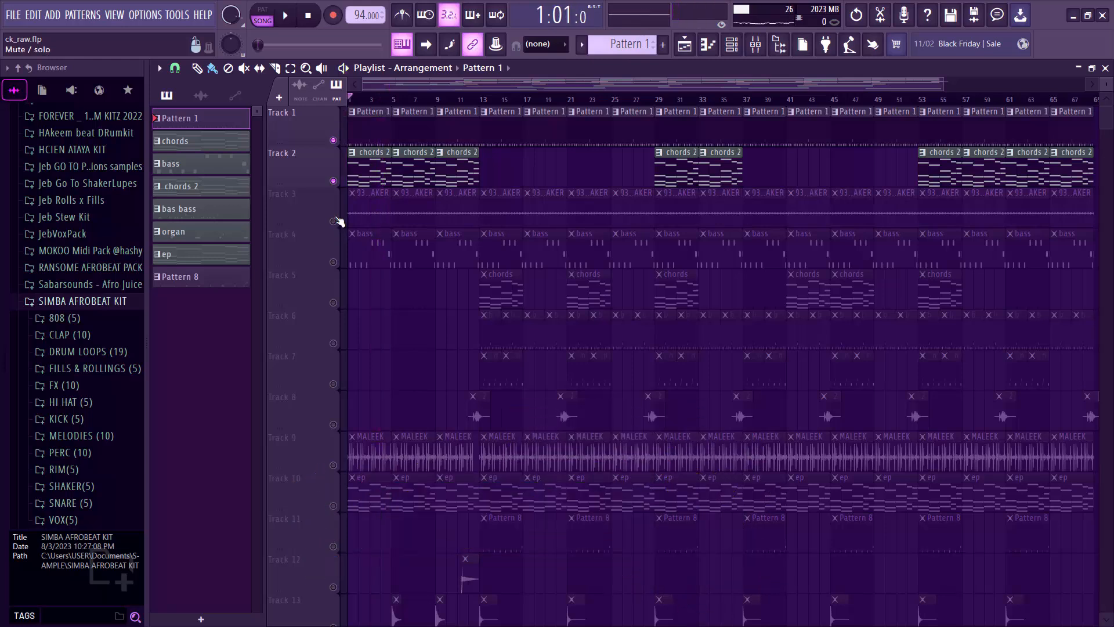
# Step: Unmute Track 3, check the 93 SHAKER audio clip's settings, and play the shaker together with the drums and chords 2
pyautogui.click(333, 224)
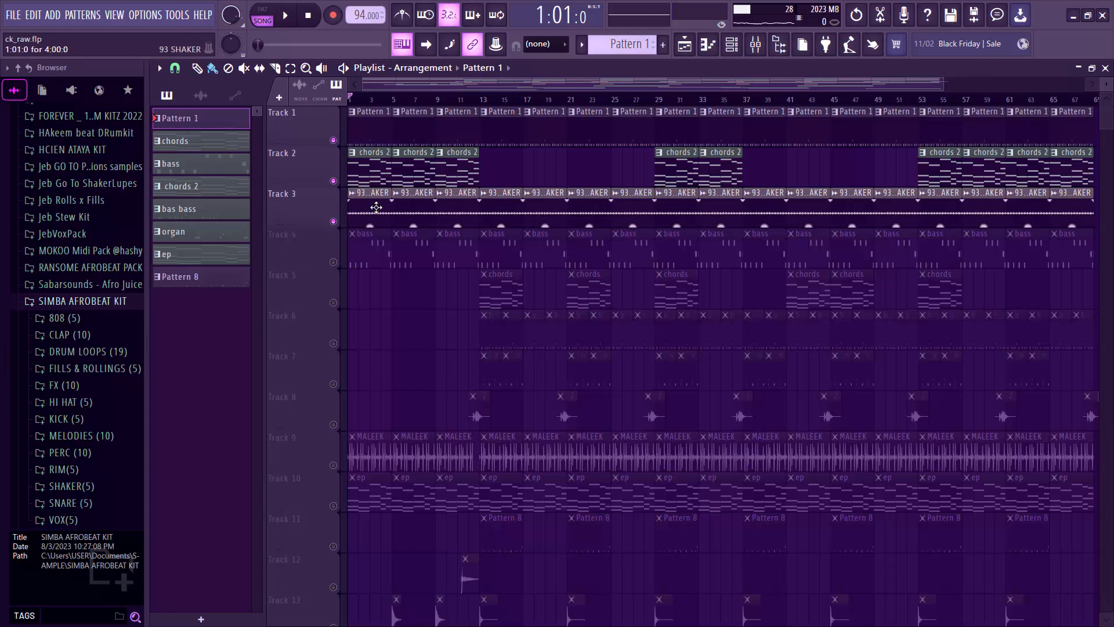
pyautogui.doubleClick(376, 207)
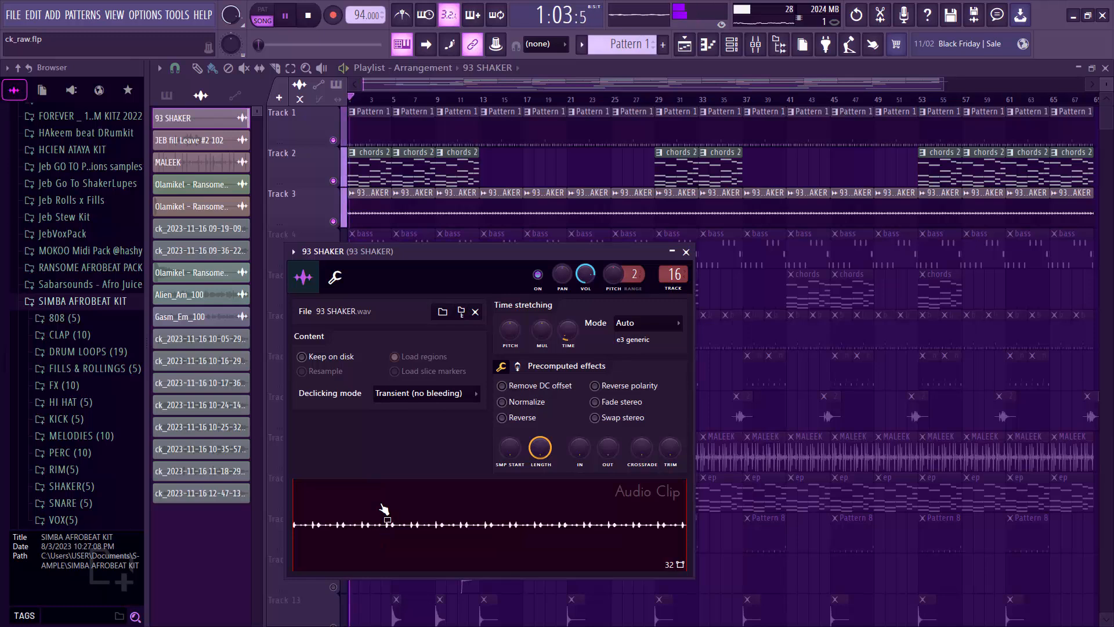
pyautogui.click(688, 255)
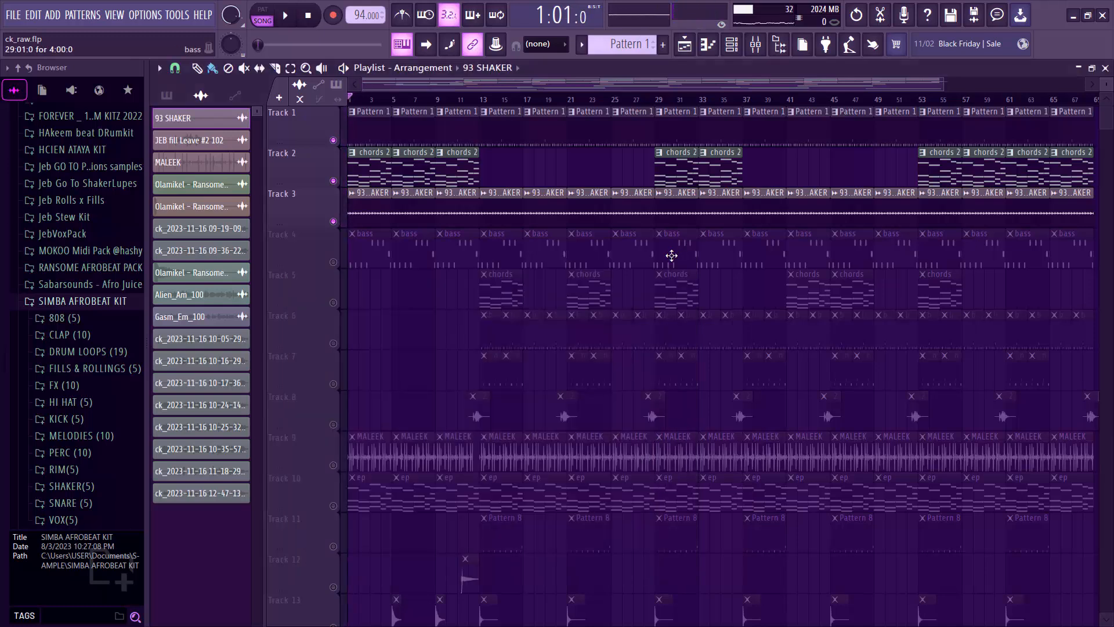
pyautogui.press('space')
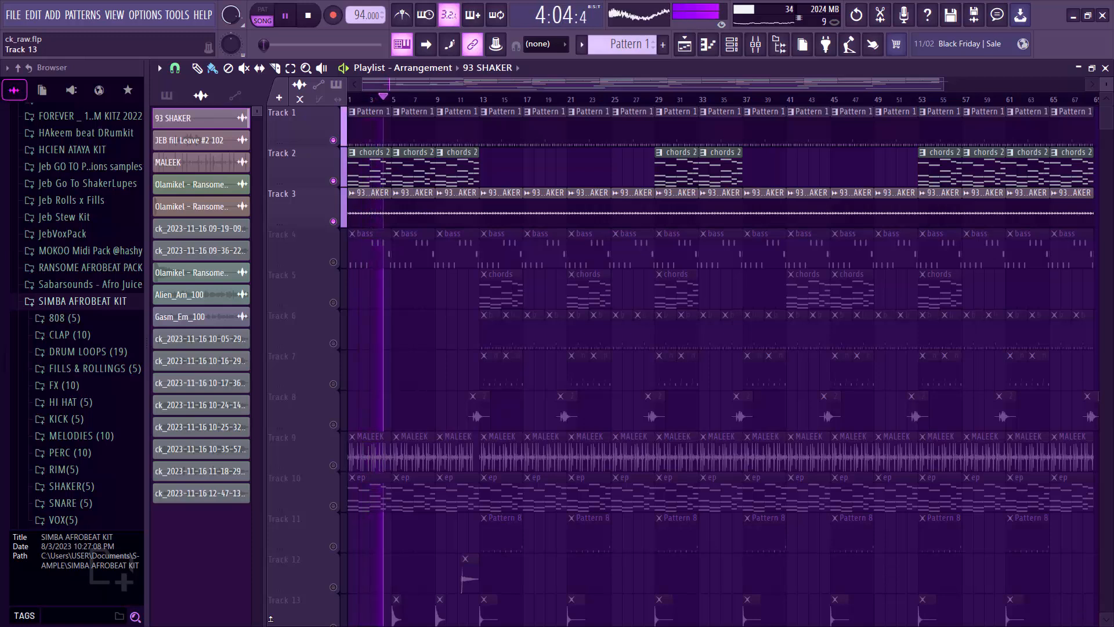
pyautogui.press('space')
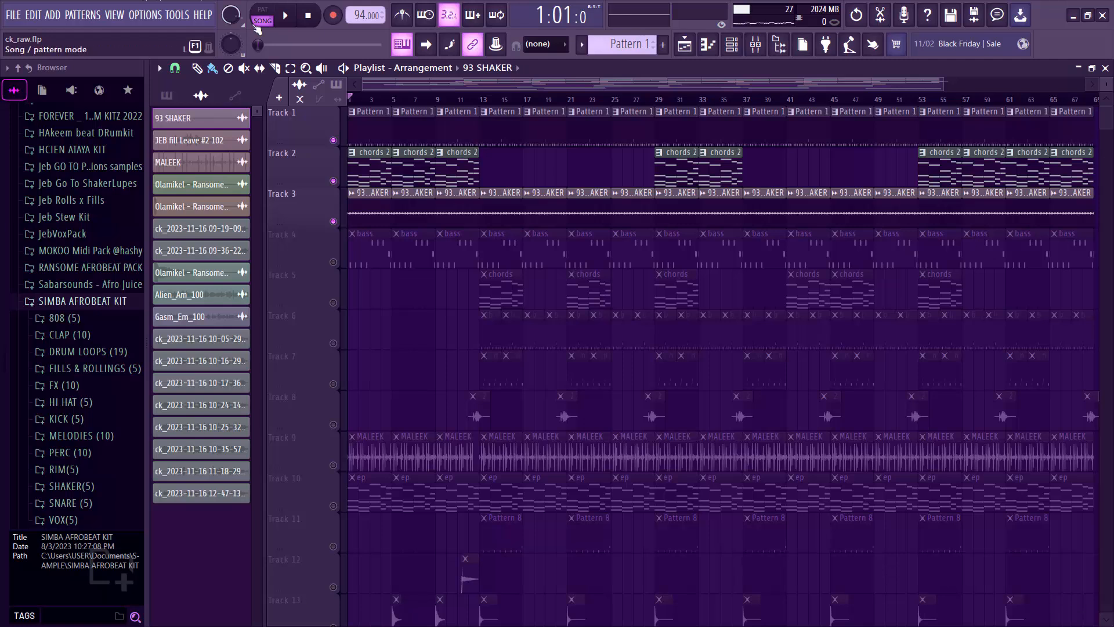
# Step: Unmute the bass on Track 4 and view its notes and the sampler settings of The 40 Special-2
pyautogui.click(333, 262)
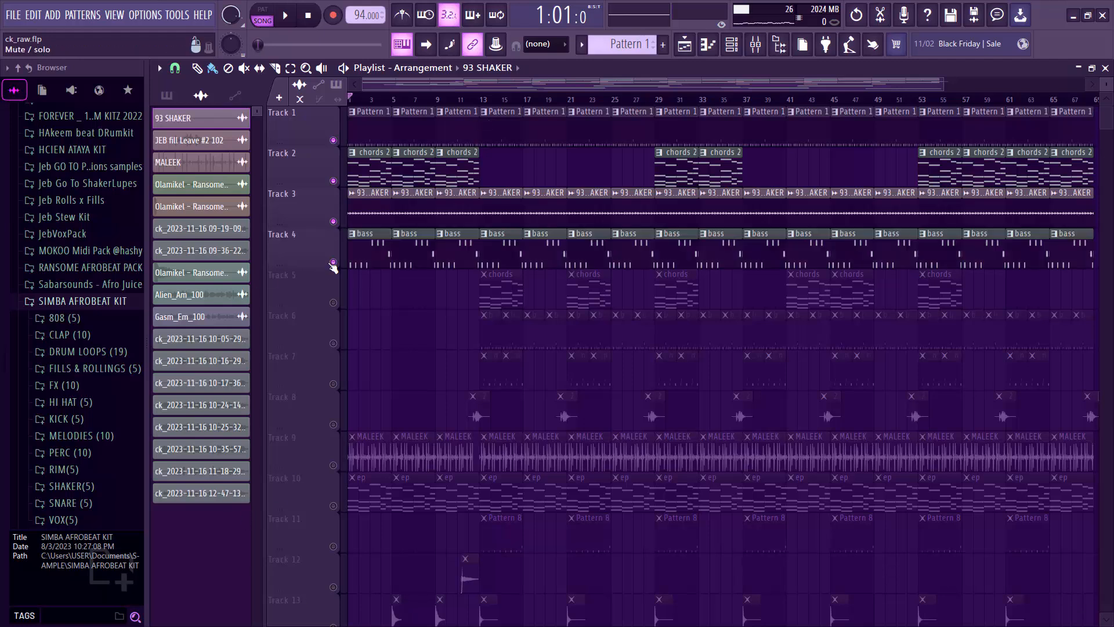
pyautogui.doubleClick(359, 251)
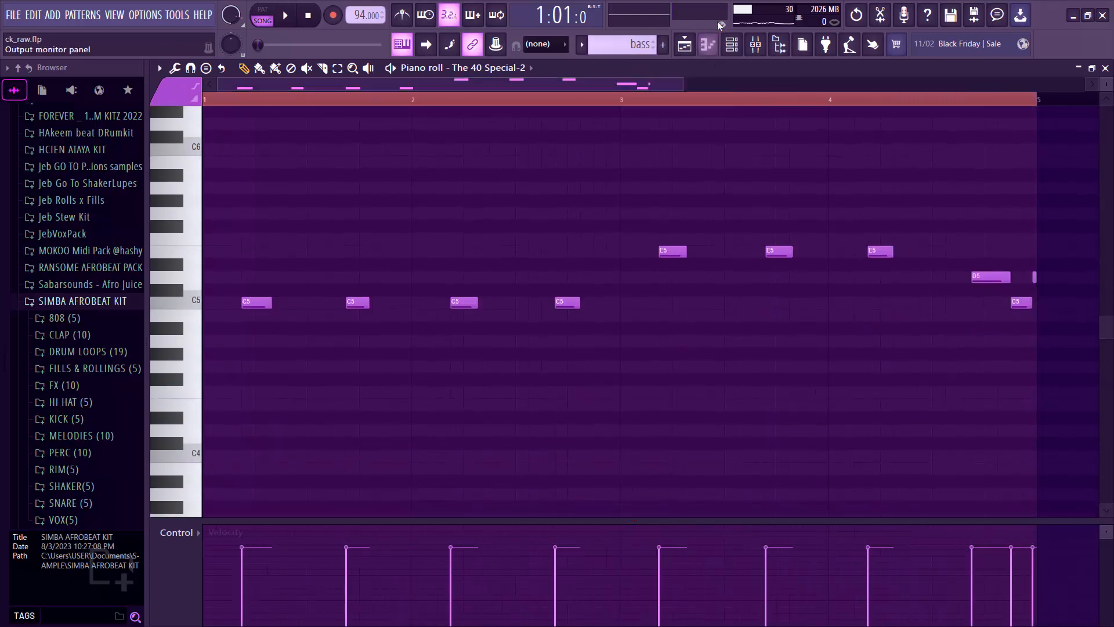
pyautogui.click(740, 50)
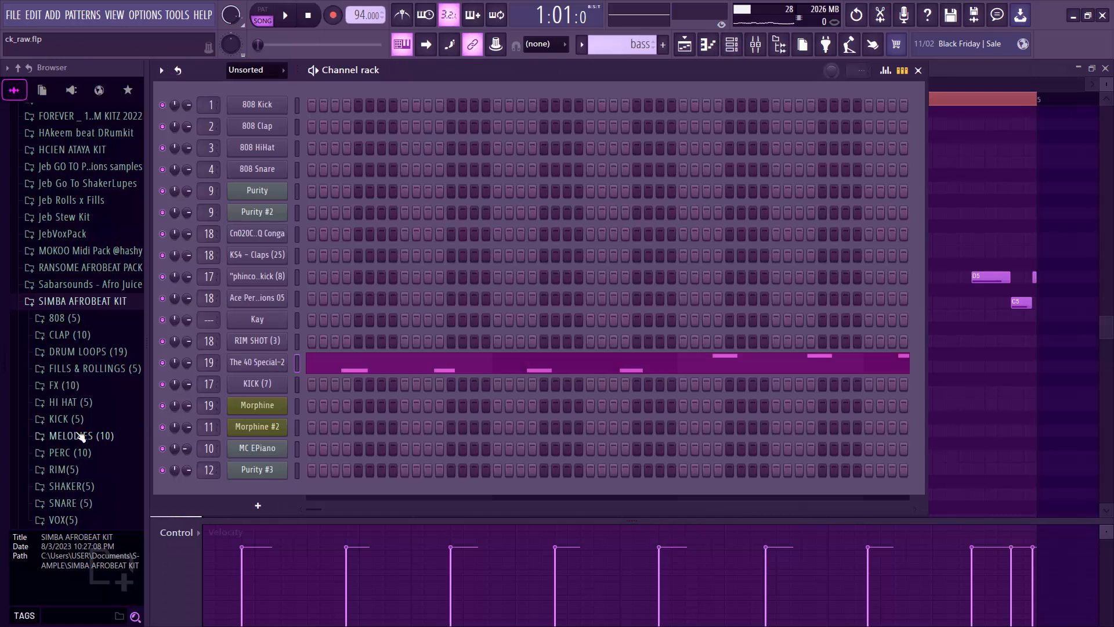
pyautogui.click(281, 368)
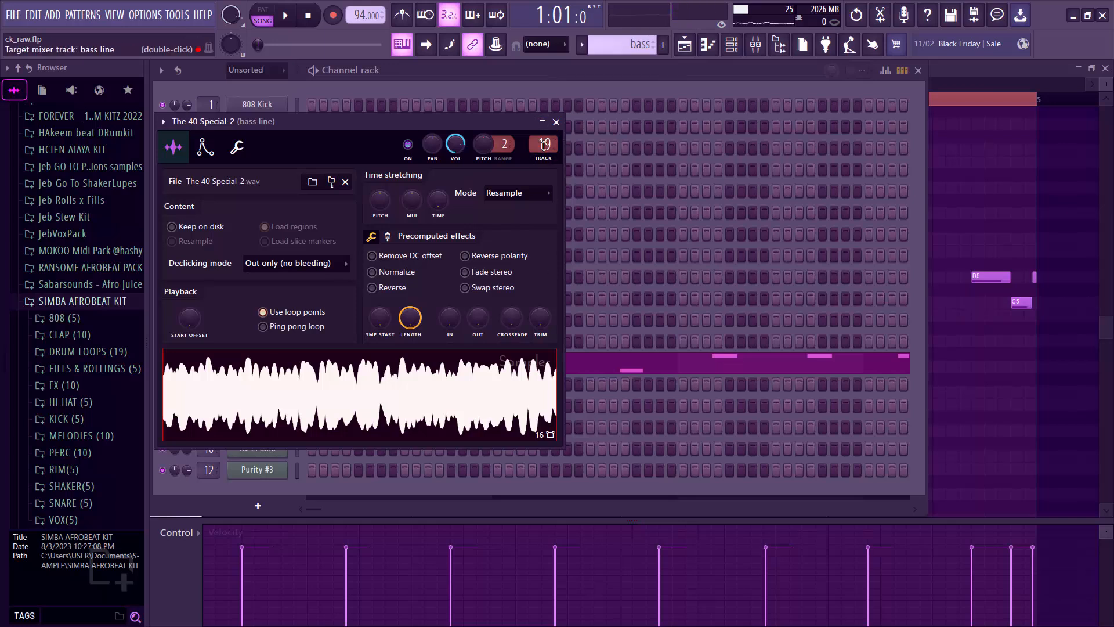
pyautogui.click(556, 122)
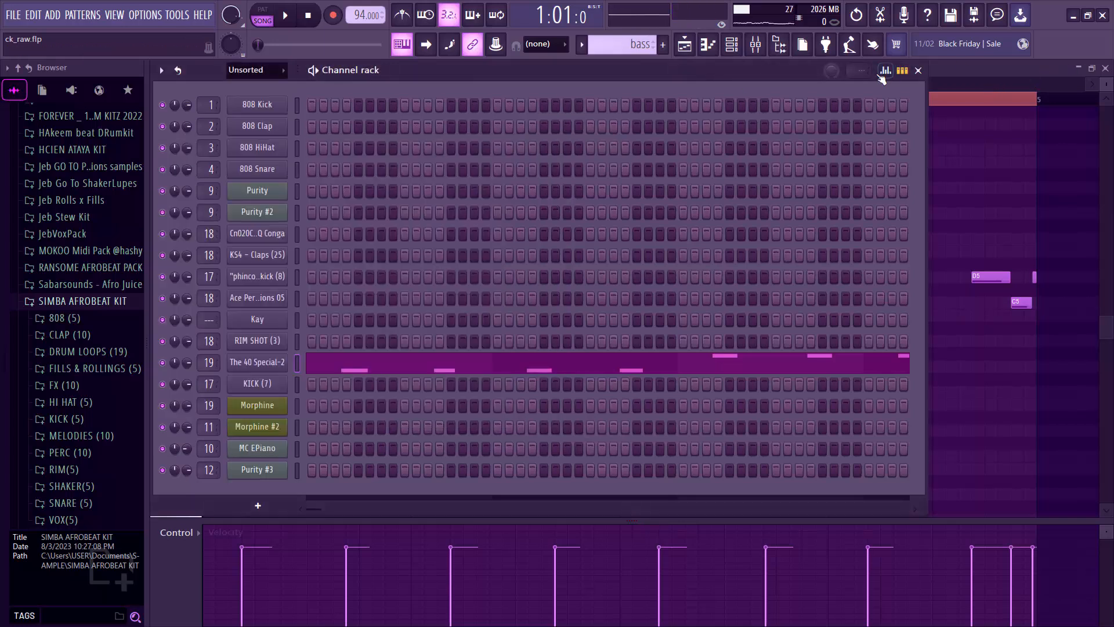
# Step: Play the bass pattern on its own in pattern mode while viewing its notes in the piano roll
pyautogui.click(1005, 71)
pyautogui.press('space')
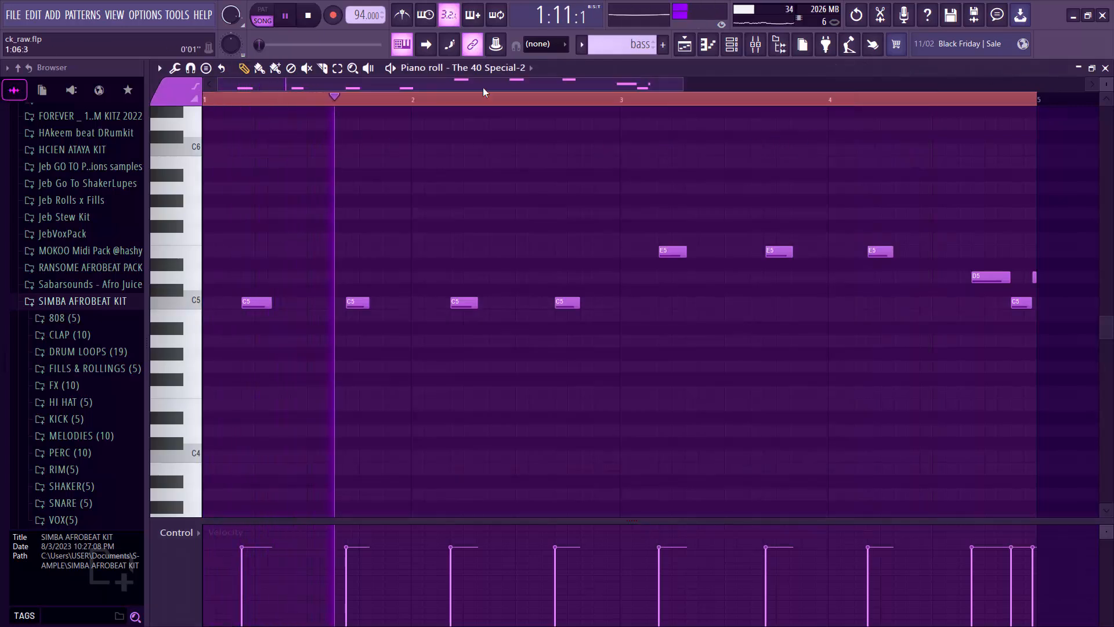
pyautogui.click(392, 68)
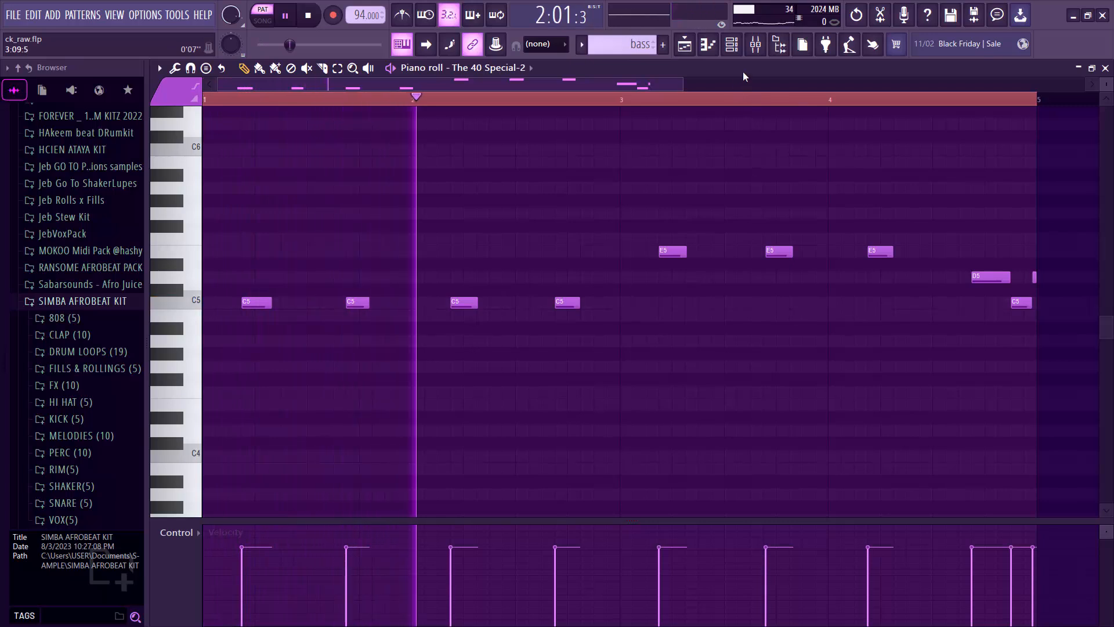
pyautogui.press('space')
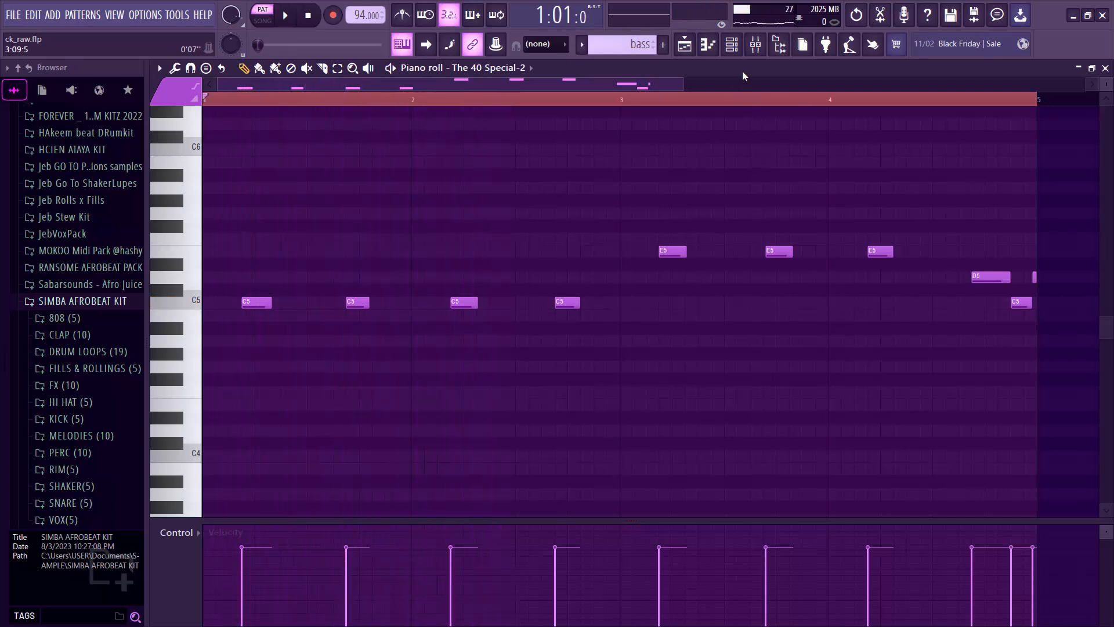
# Step: View the Music Box preset in chords 2's Purity #2 instrument, and play chords 2 on its own from the playlist
pyautogui.click(1106, 68)
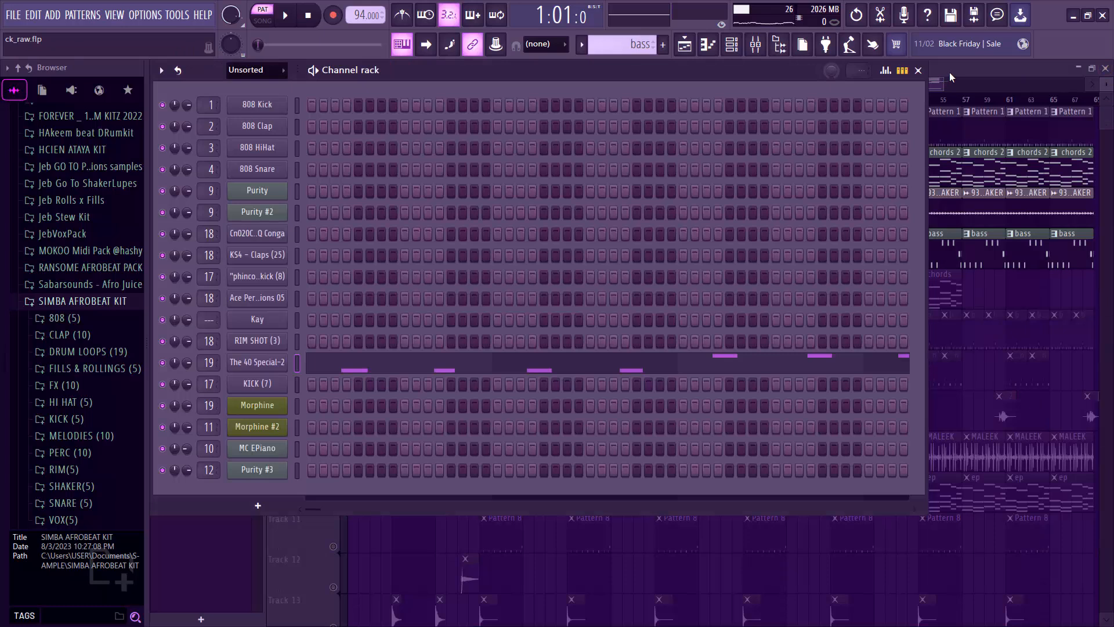
pyautogui.click(949, 72)
pyautogui.click(357, 162)
pyautogui.click(731, 44)
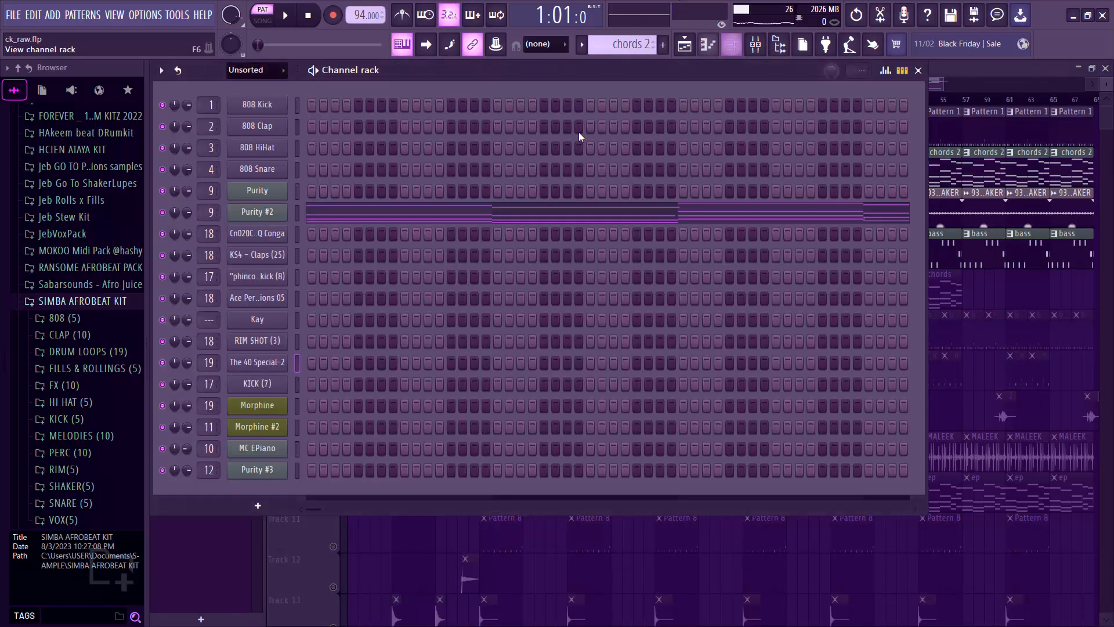
pyautogui.click(277, 214)
pyautogui.moveTo(588, 243); pyautogui.dragTo(589, 172)
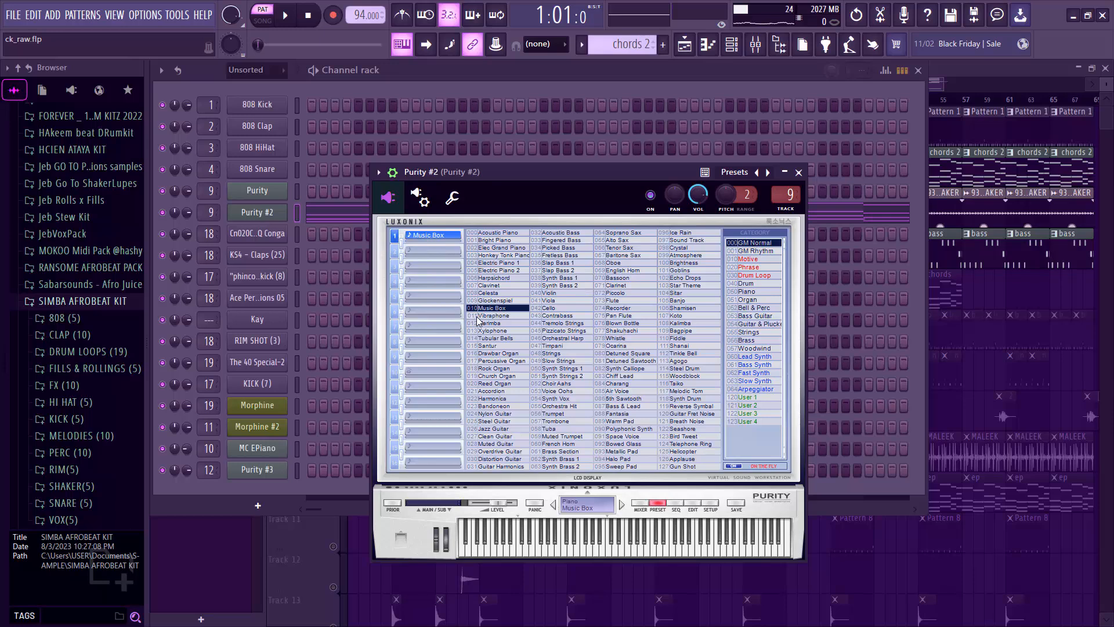
pyautogui.click(799, 172)
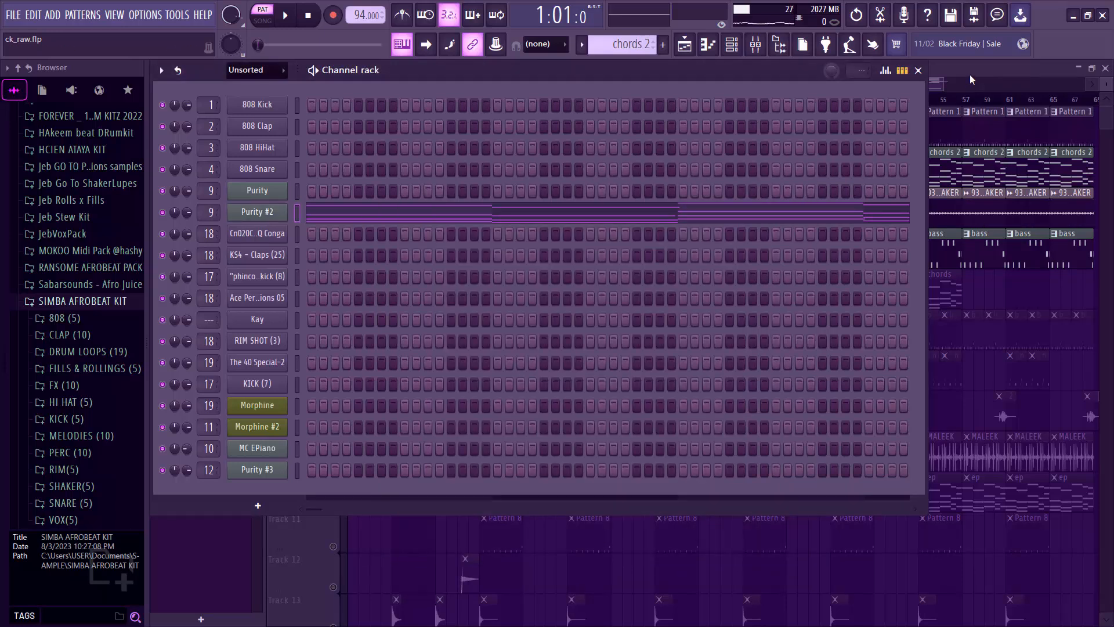
pyautogui.click(970, 74)
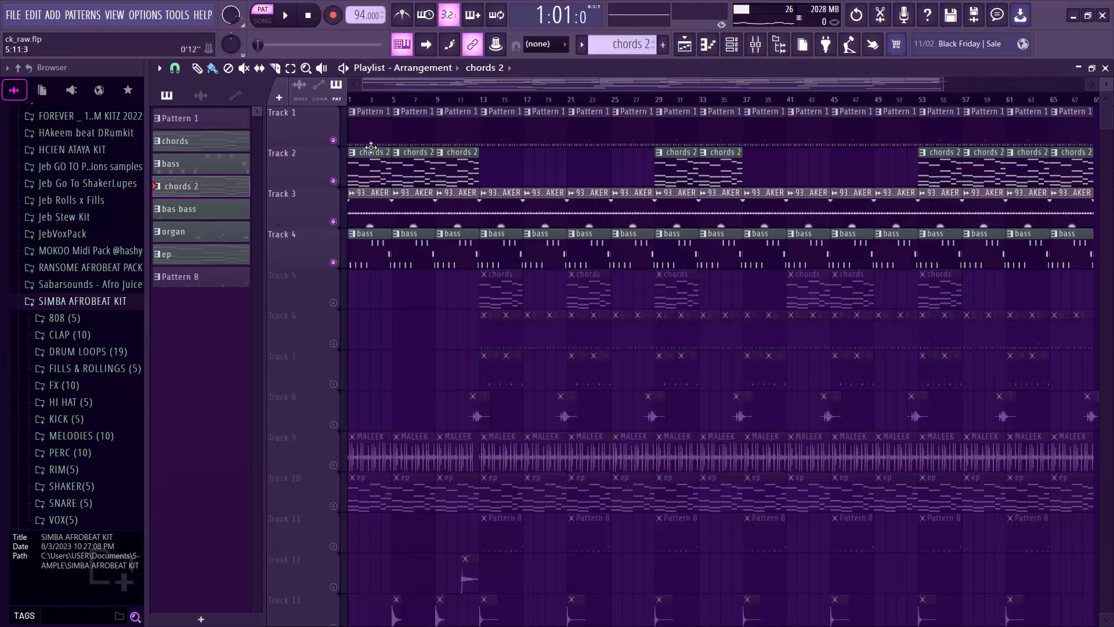
pyautogui.press('space')
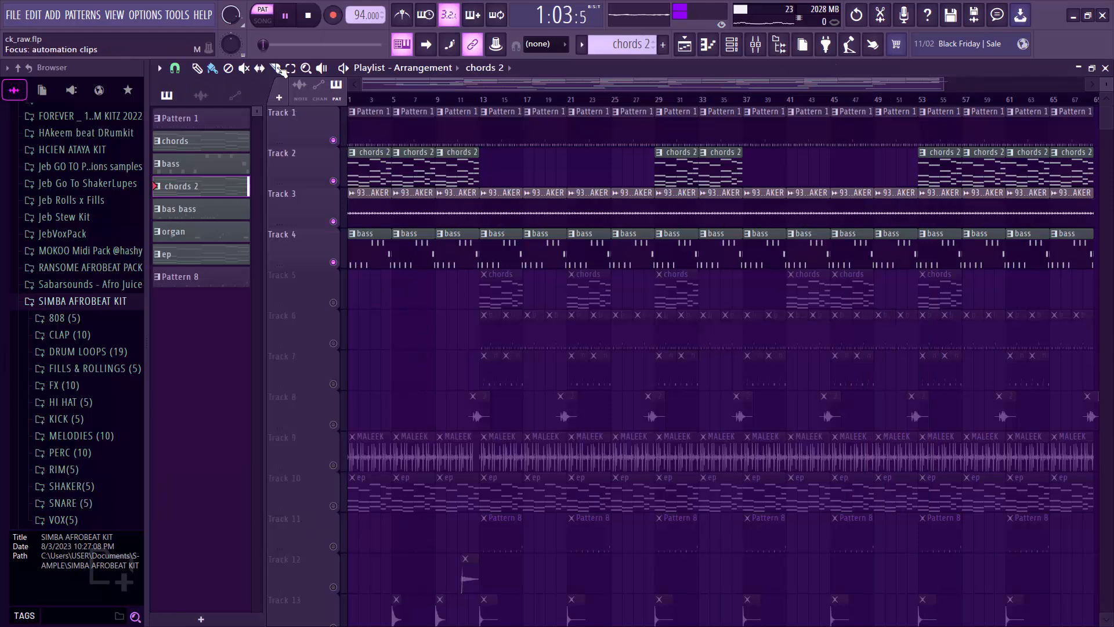
# Step: Play the drums, chords 2, shaker and bass together in song mode
pyautogui.click(262, 21)
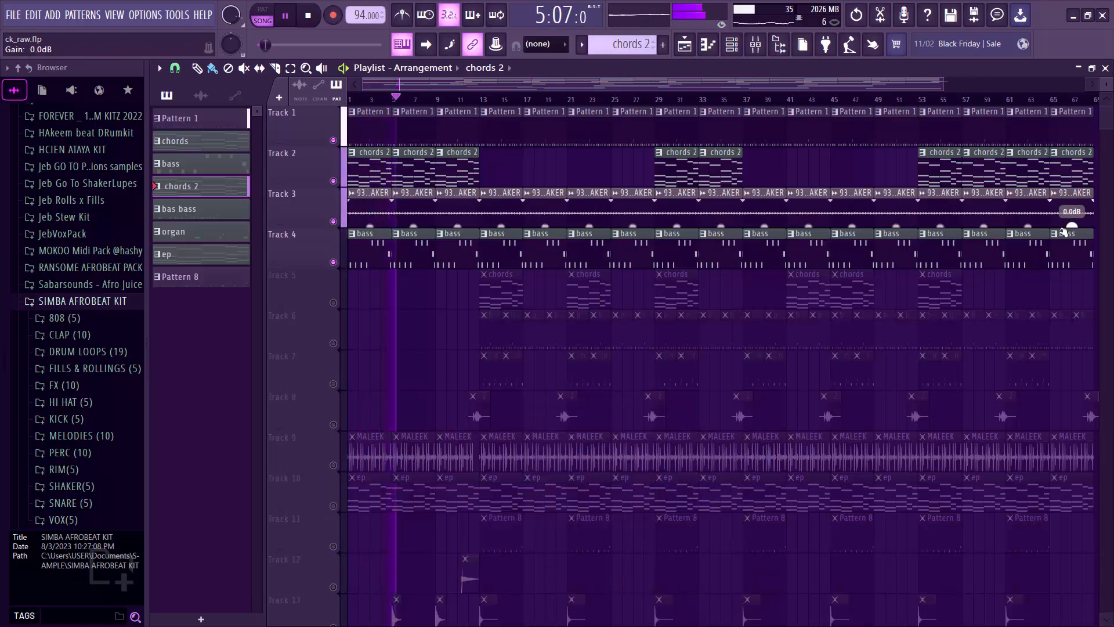
pyautogui.press('space')
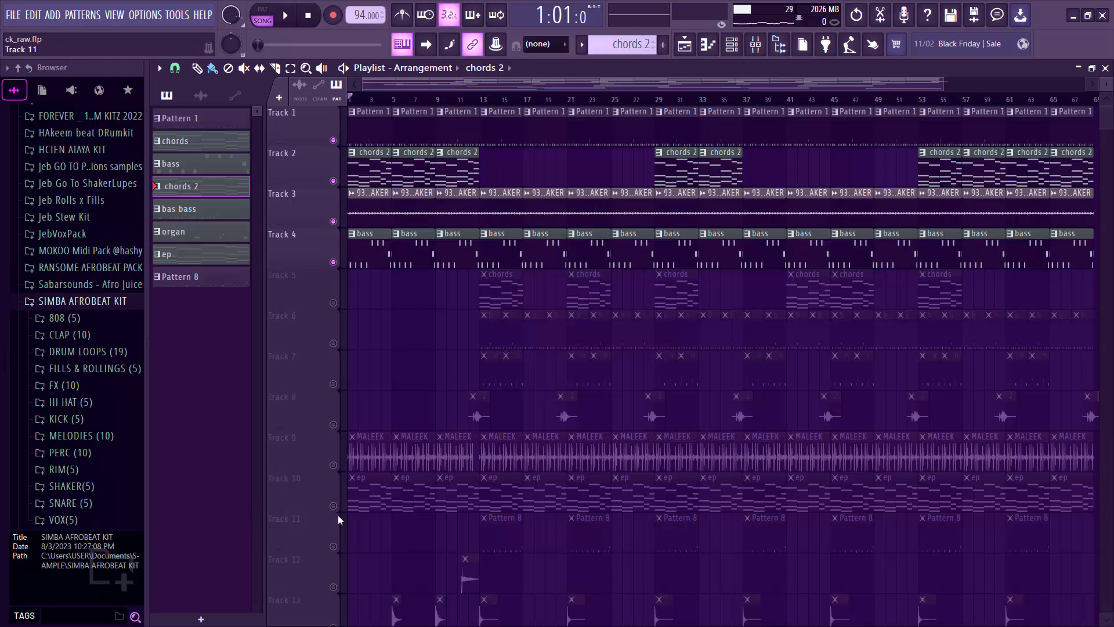
# Step: Unmute Track 9 and view the MALEEK audio clip's settings
pyautogui.click(335, 466)
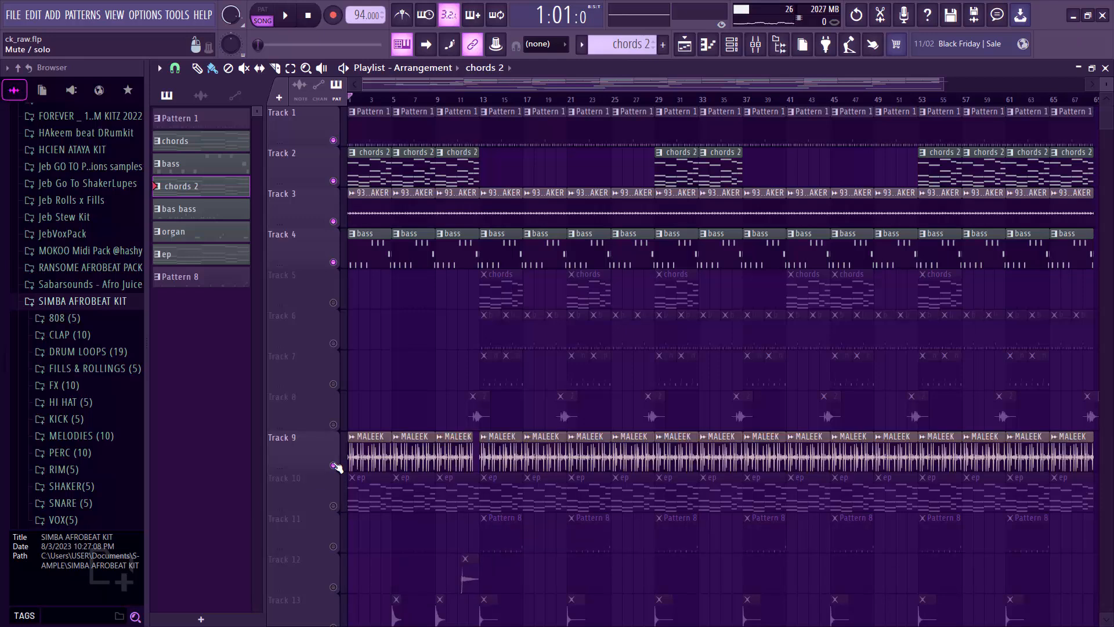
pyautogui.doubleClick(366, 464)
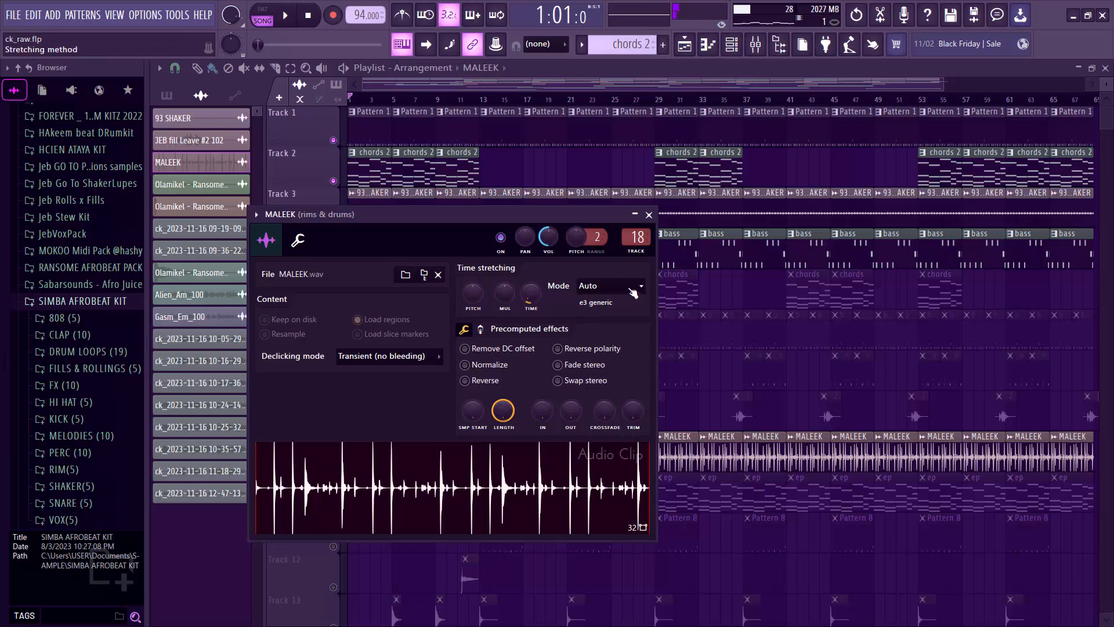
pyautogui.click(649, 215)
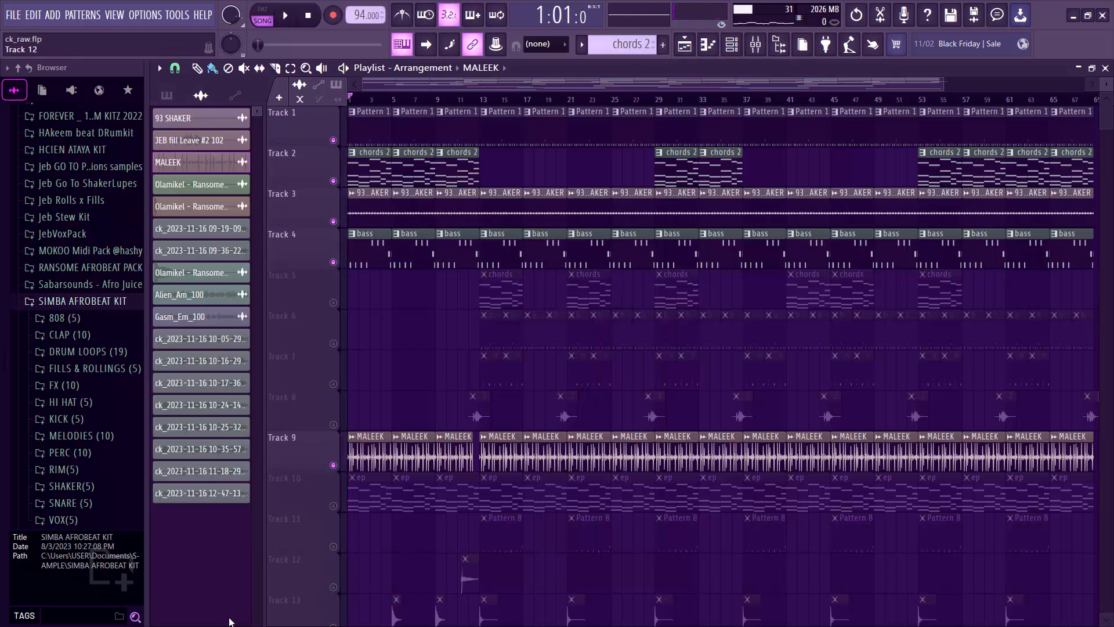
pyautogui.doubleClick(356, 456)
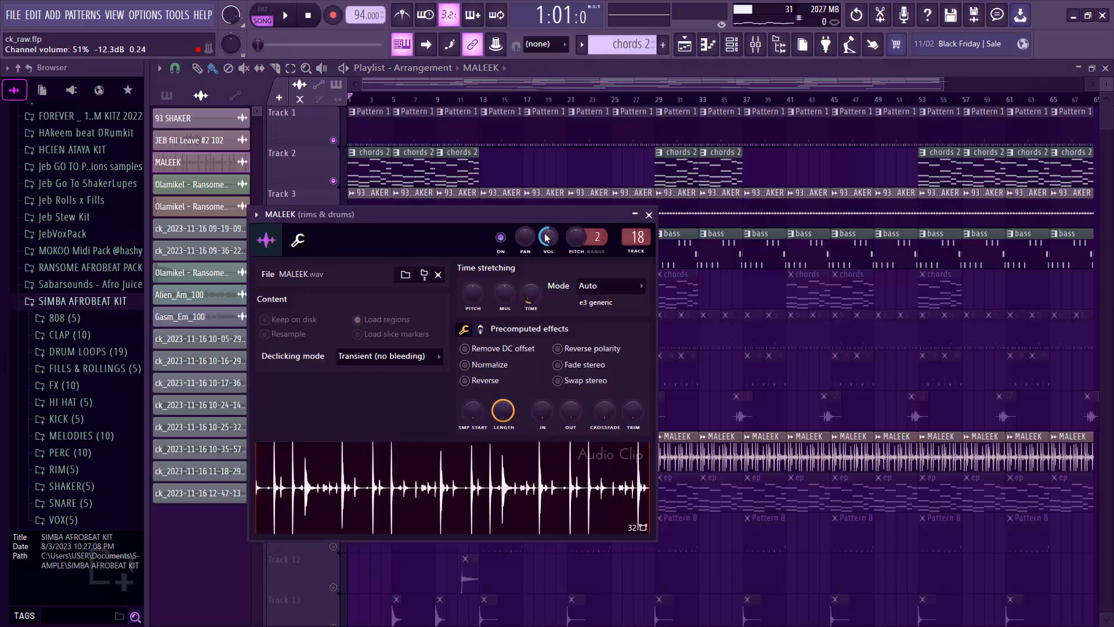
pyautogui.click(648, 215)
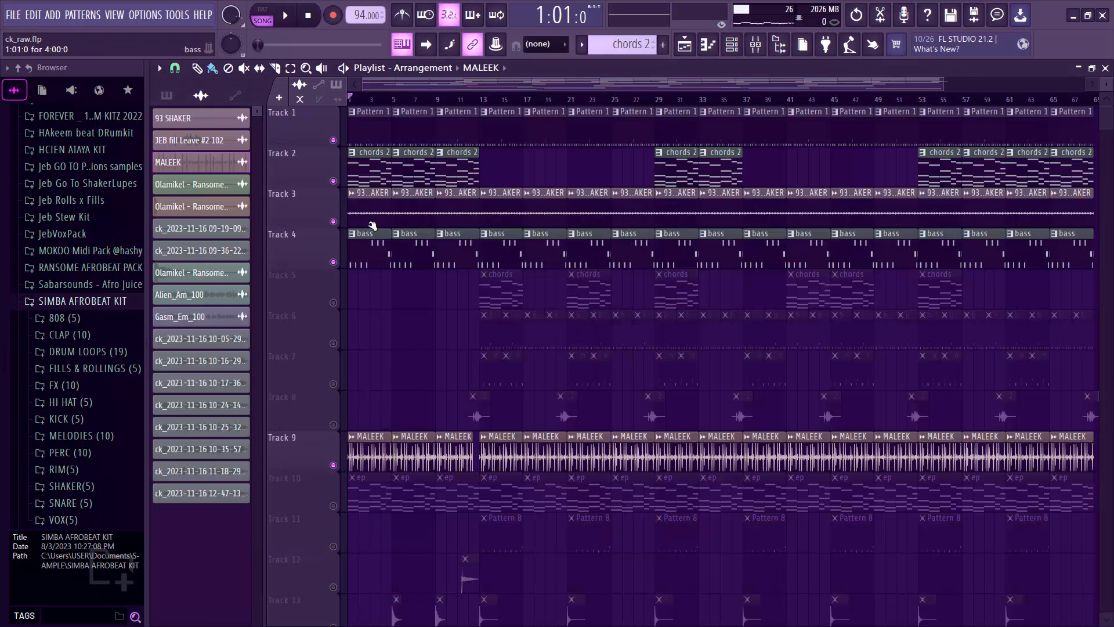
# Step: Play the MALEEK loop with all the unmuted tracks, and again with chords 2 and the bass muted
pyautogui.press('space')
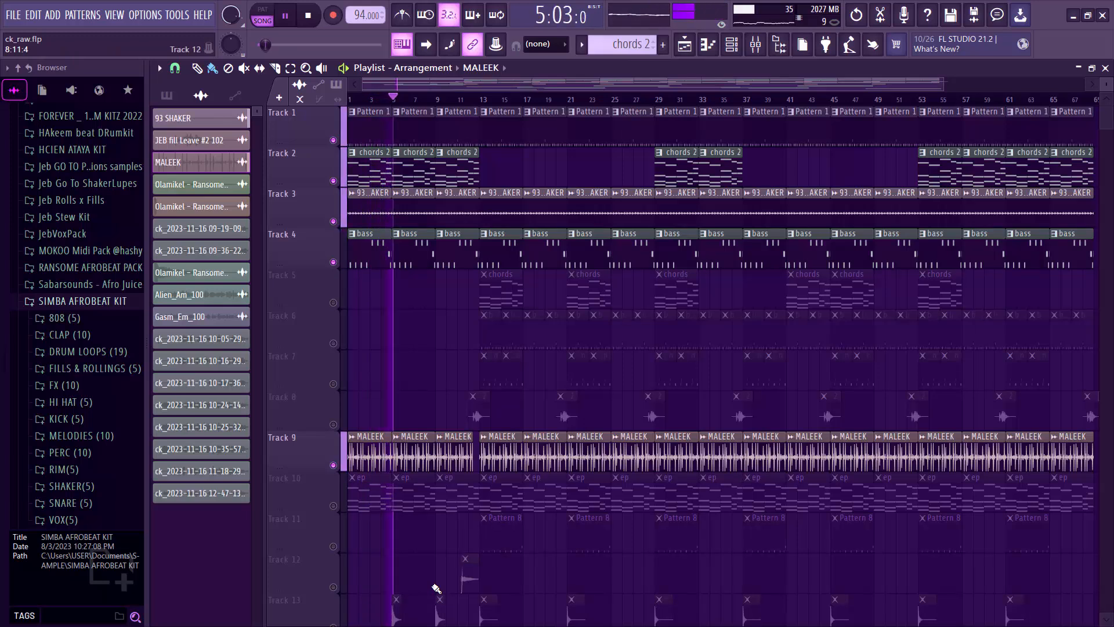
pyautogui.press('space')
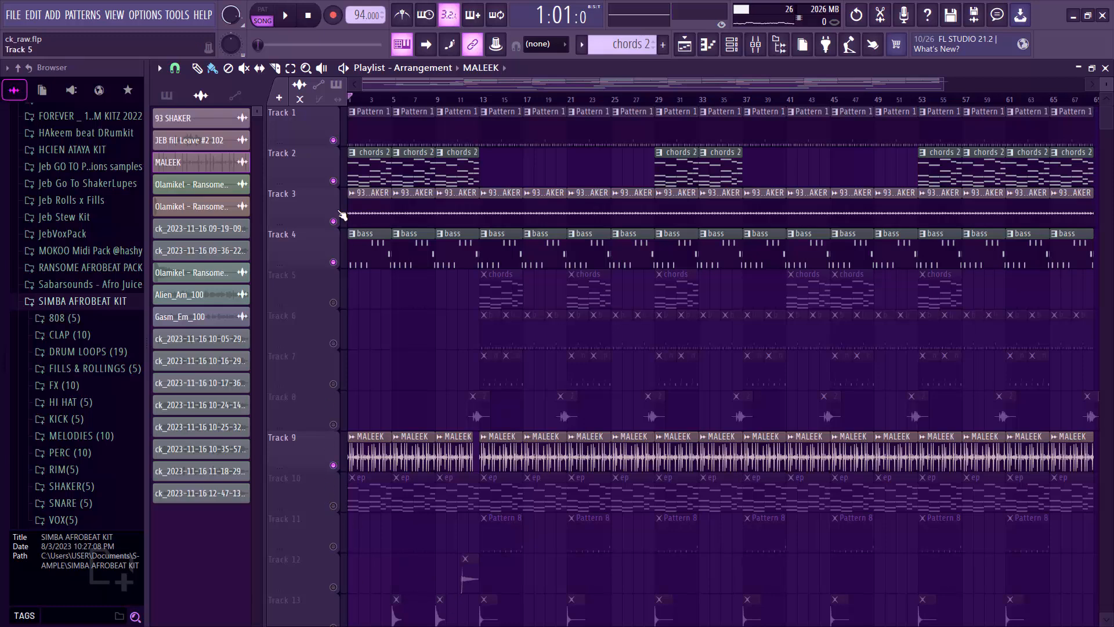
pyautogui.click(333, 181)
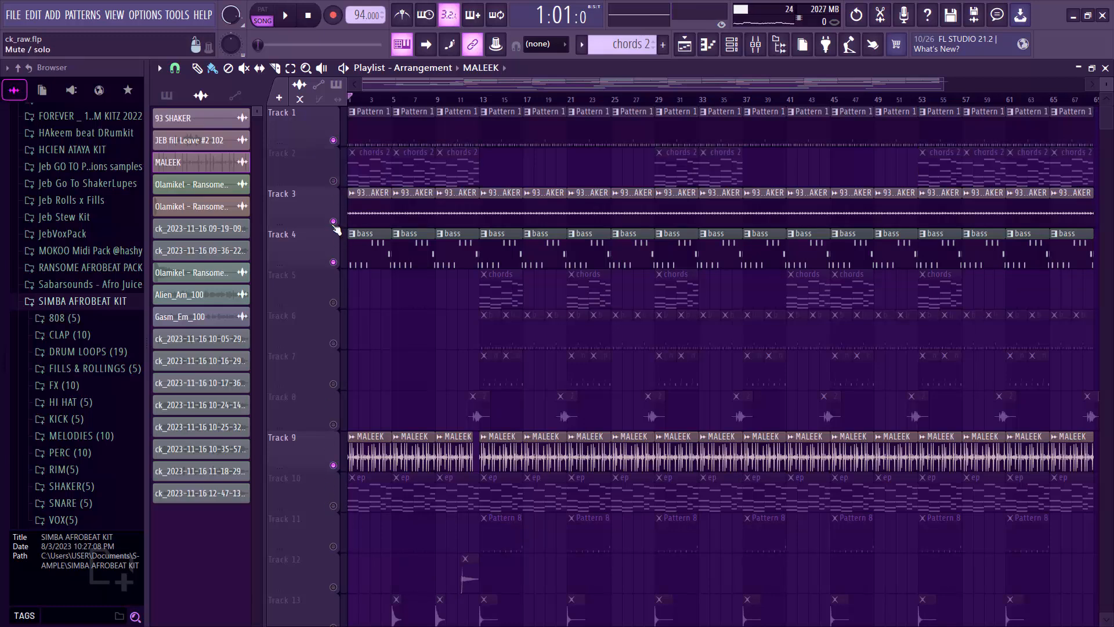
pyautogui.click(333, 261)
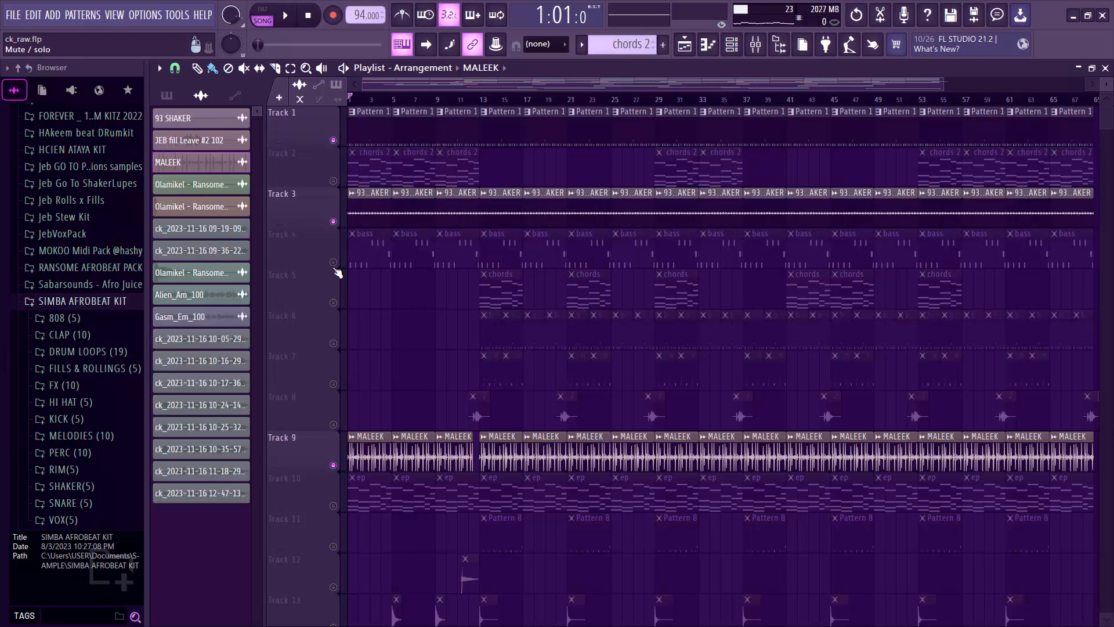
pyautogui.press('space')
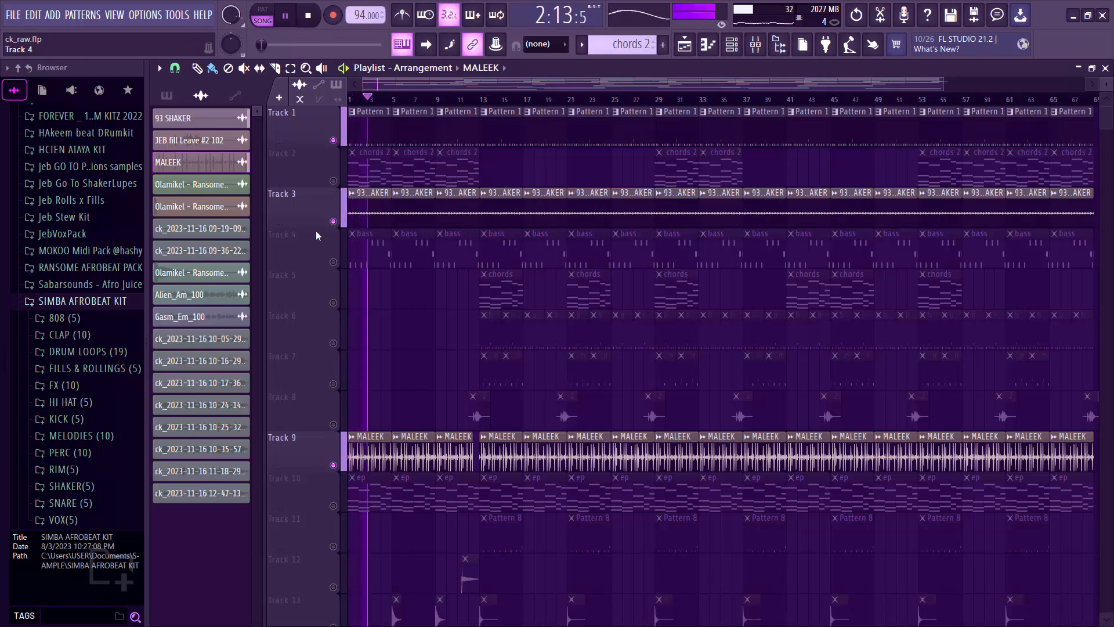
pyautogui.press('space')
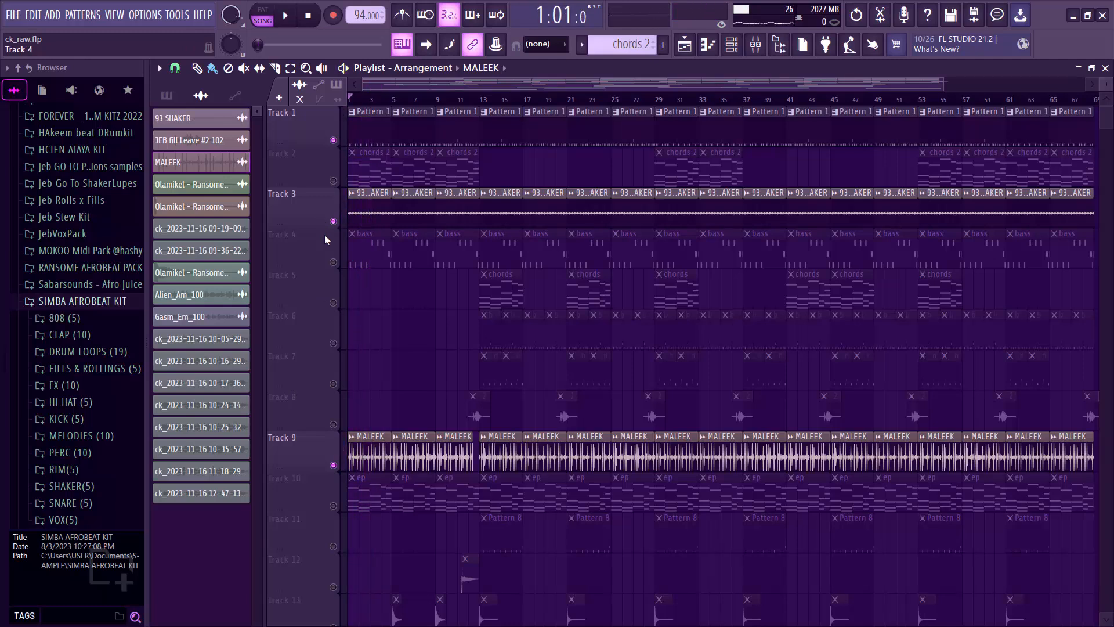
# Step: Unmute chords 2 on Track 2 and ep on Track 10, and view the ep pattern's notes in the piano roll
pyautogui.click(334, 181)
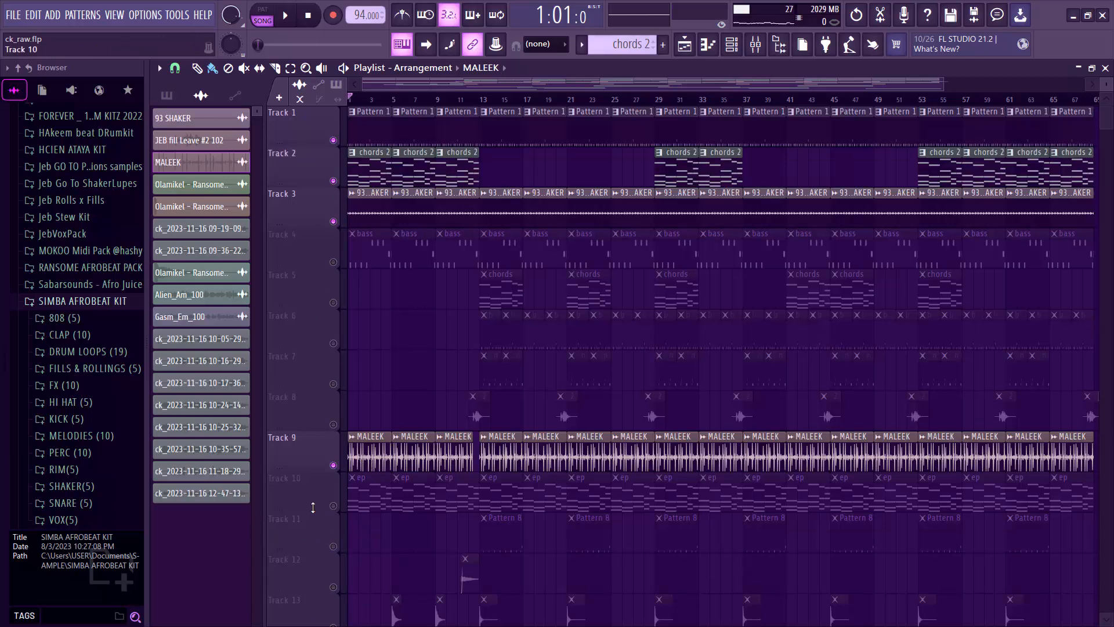
pyautogui.click(334, 506)
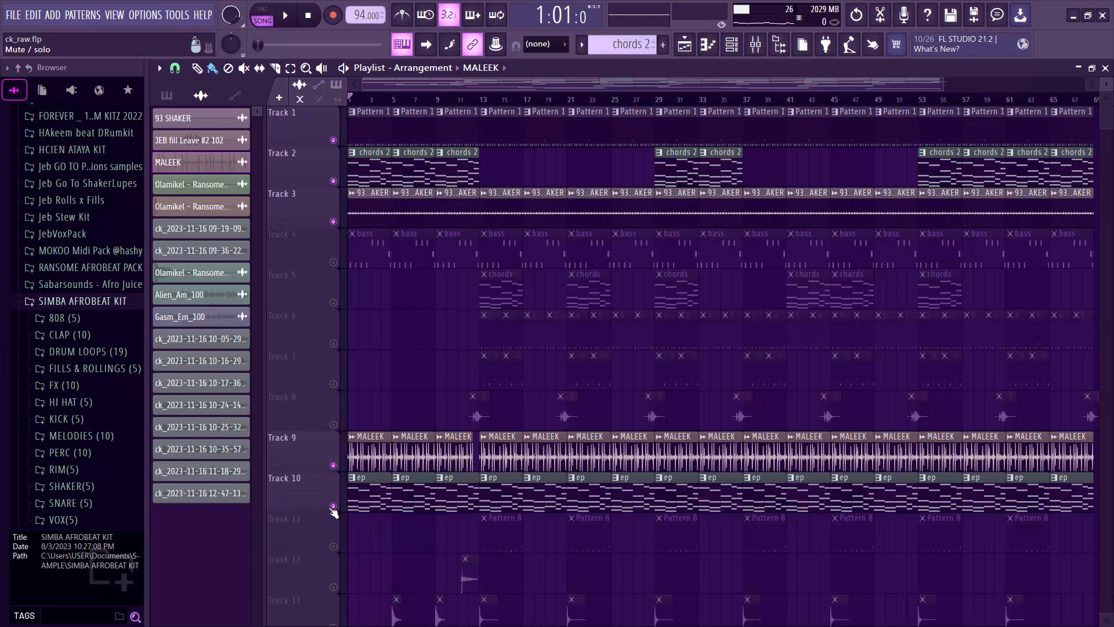
pyautogui.doubleClick(357, 485)
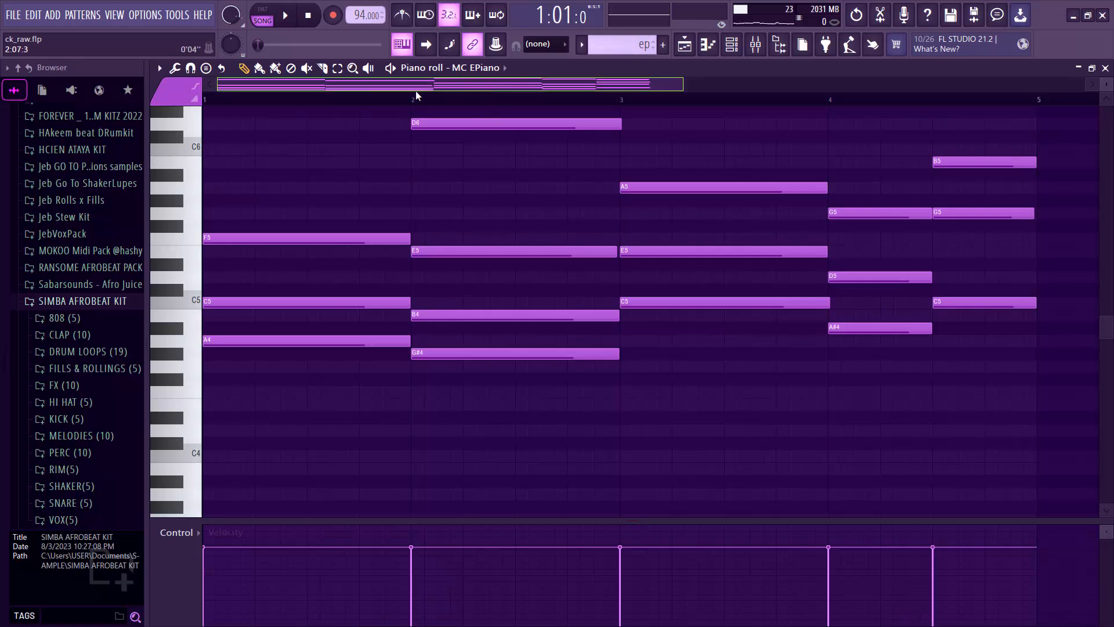
pyautogui.scroll(3, 498, 264)
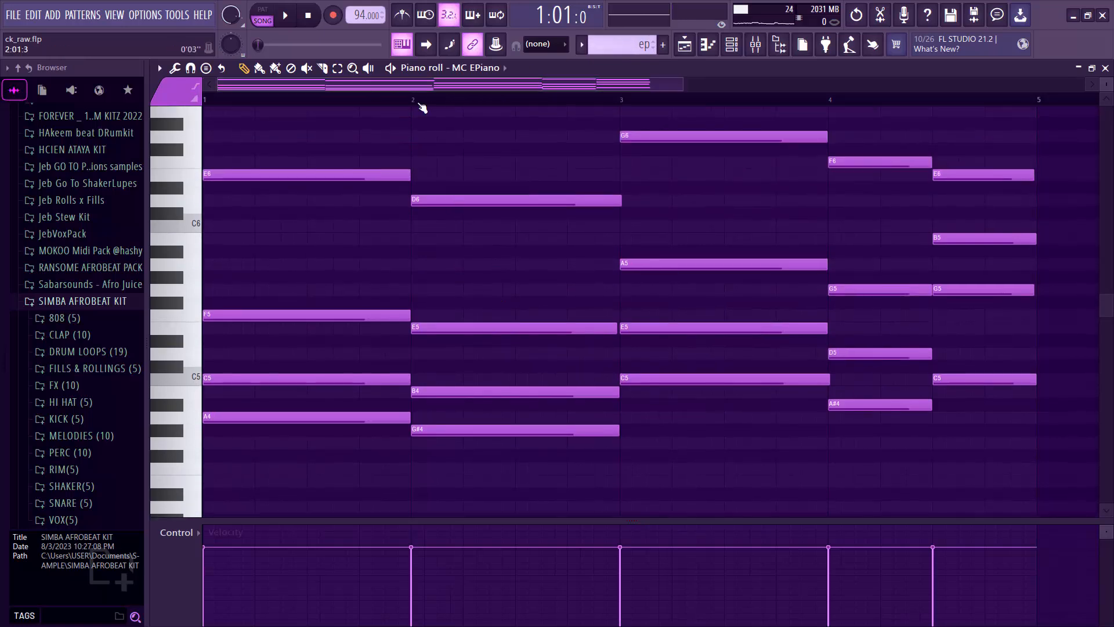
# Step: Play the ep pattern on its own and view the Sawer instrument settings of MC EPiano
pyautogui.click(392, 69)
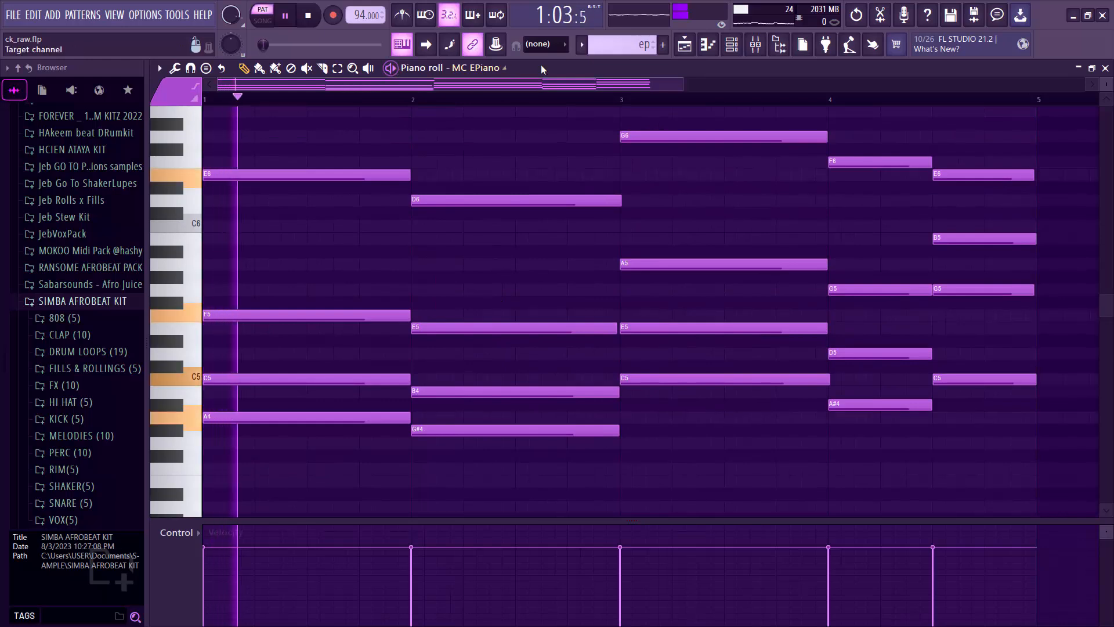
pyautogui.click(754, 49)
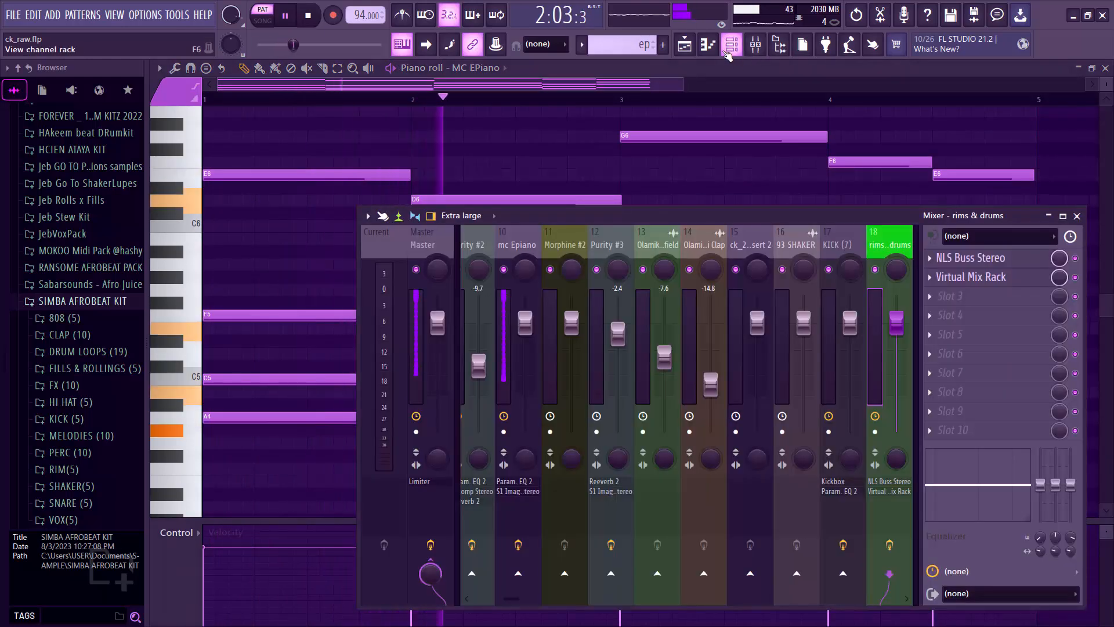
pyautogui.click(732, 45)
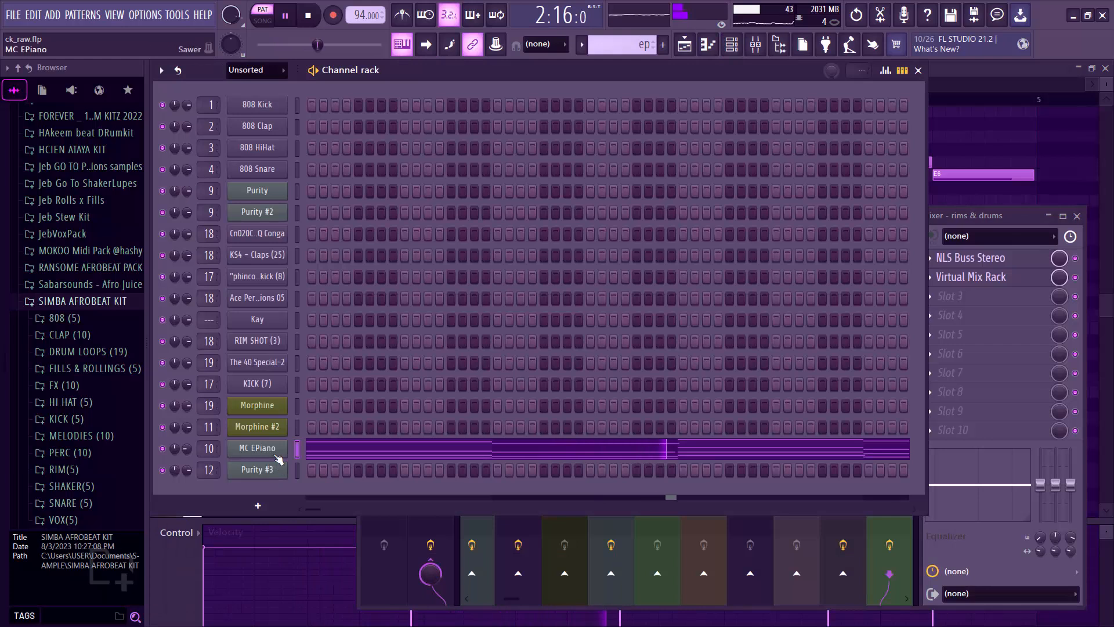
pyautogui.click(275, 452)
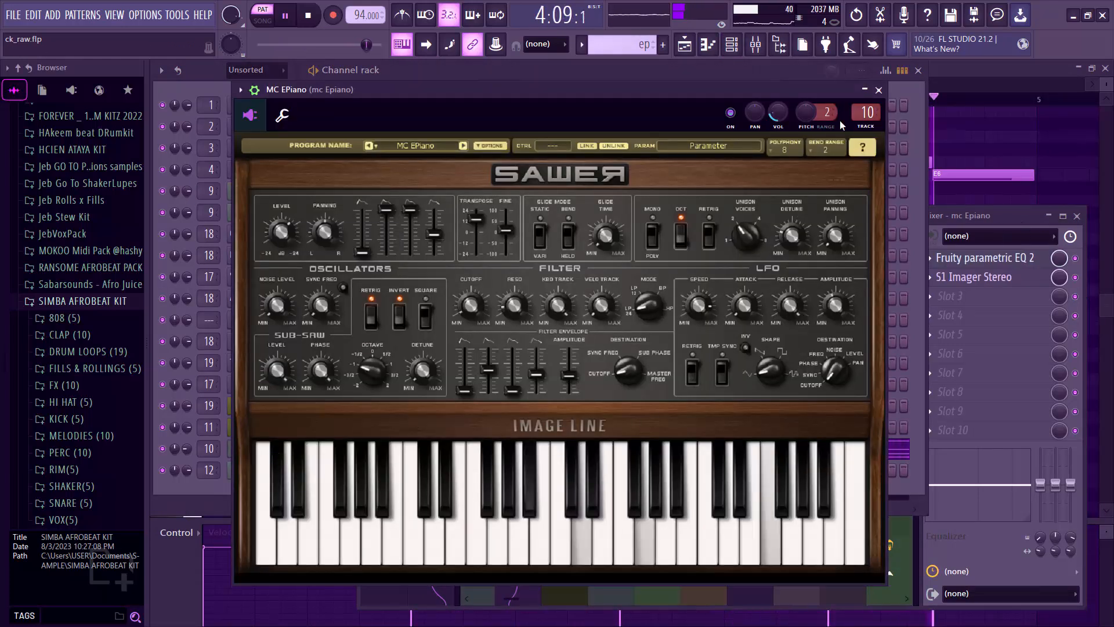
pyautogui.press('space')
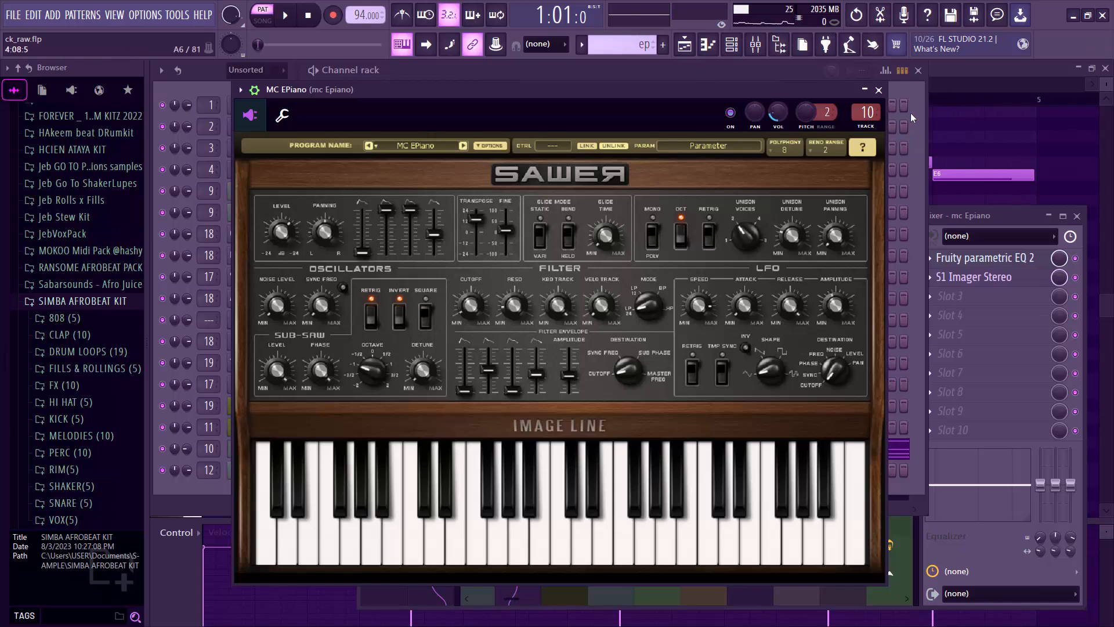
pyautogui.click(879, 90)
pyautogui.click(945, 73)
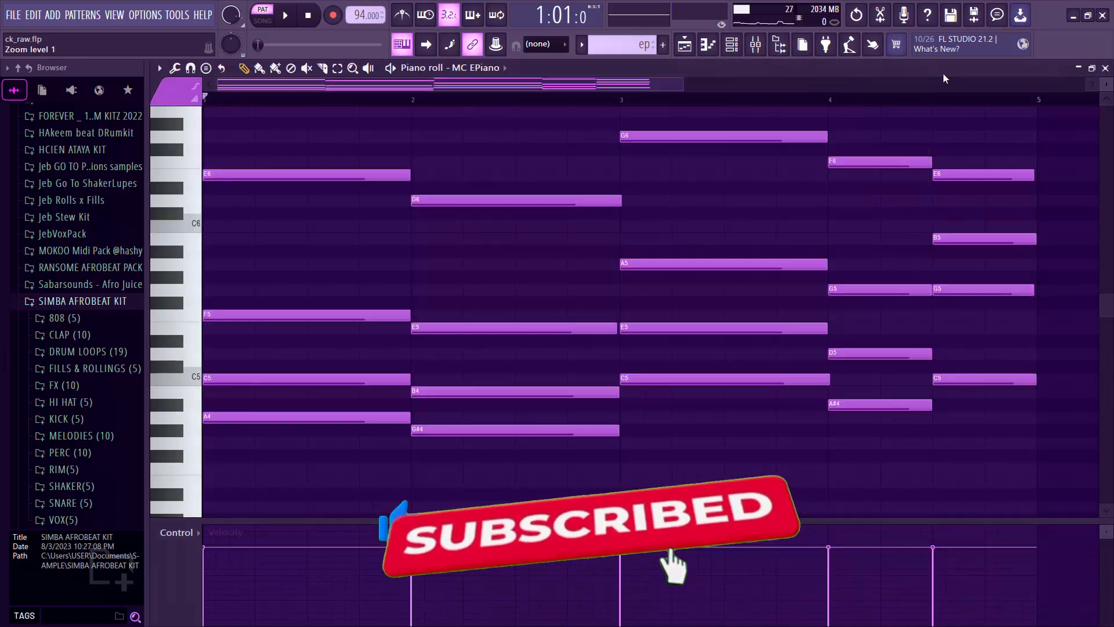
# Step: Play ep in song mode together with the drums, chords 2, shaker and MALEEK loop, returning to the playlist
pyautogui.click(261, 20)
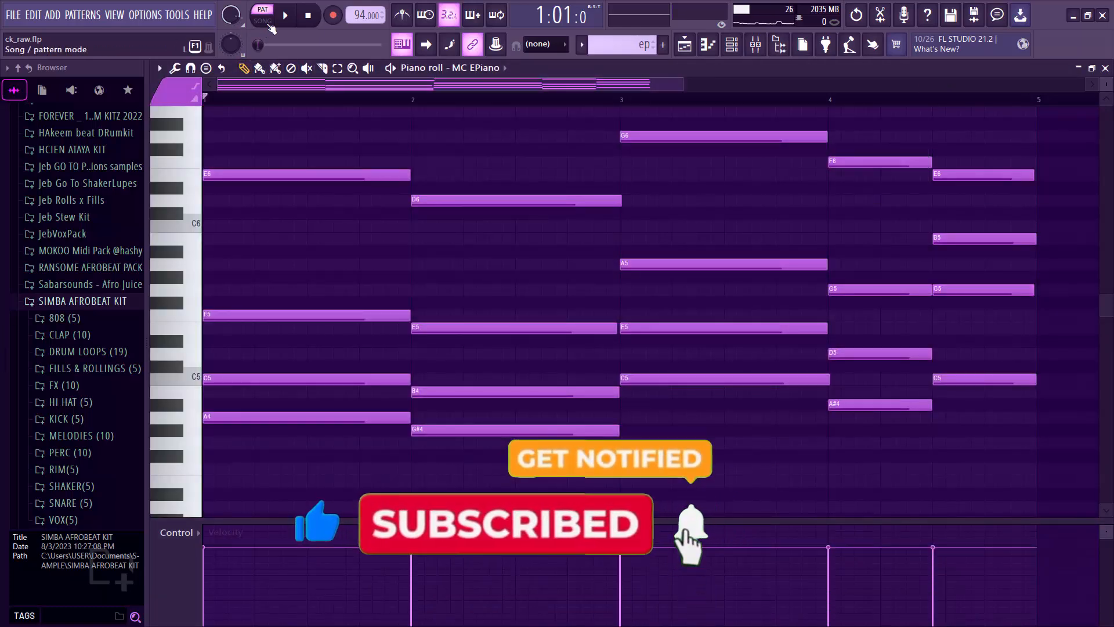
pyautogui.press('space')
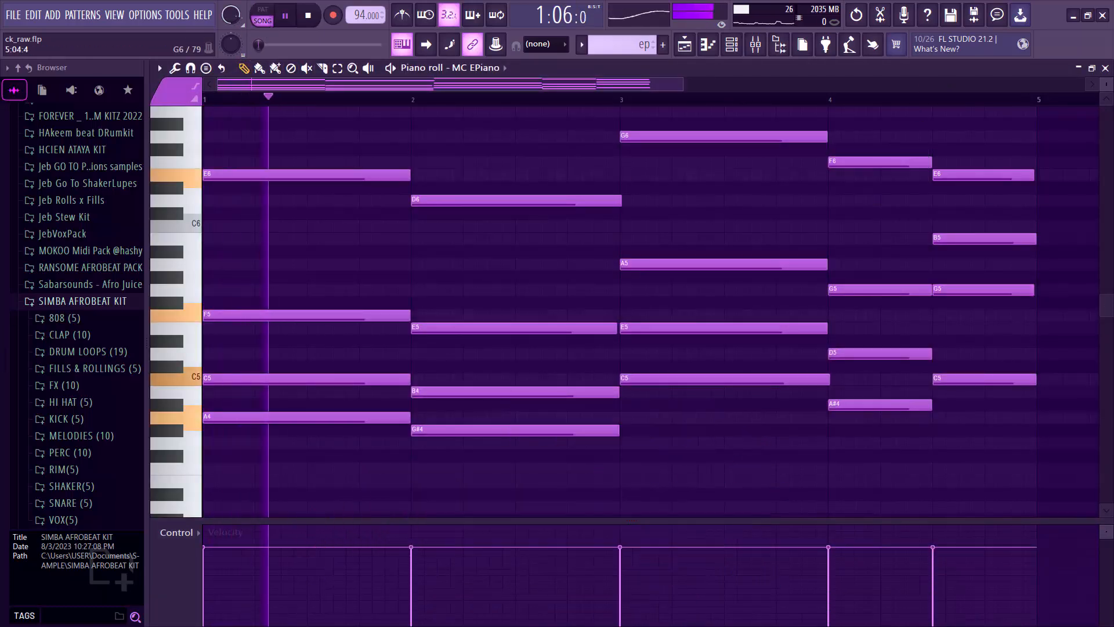
pyautogui.click(1106, 68)
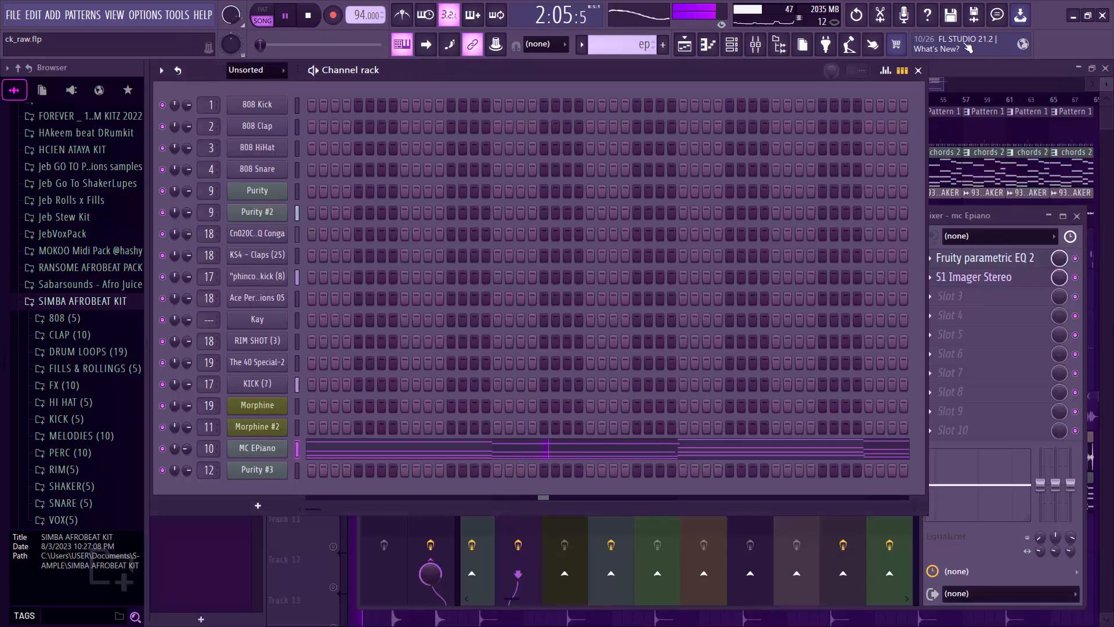
pyautogui.click(963, 76)
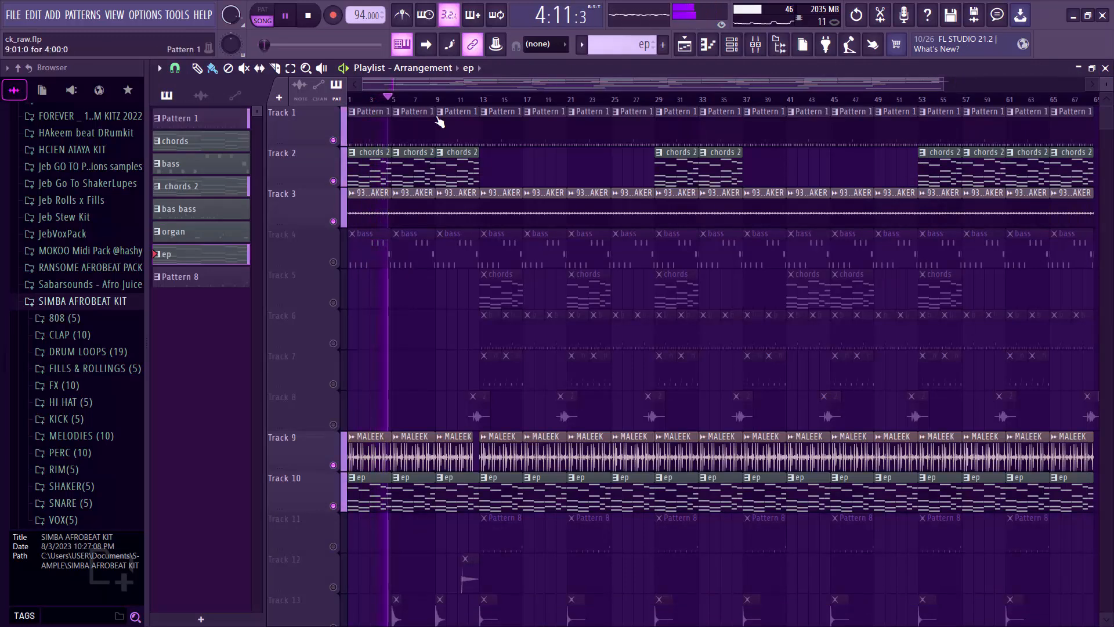
pyautogui.press('space')
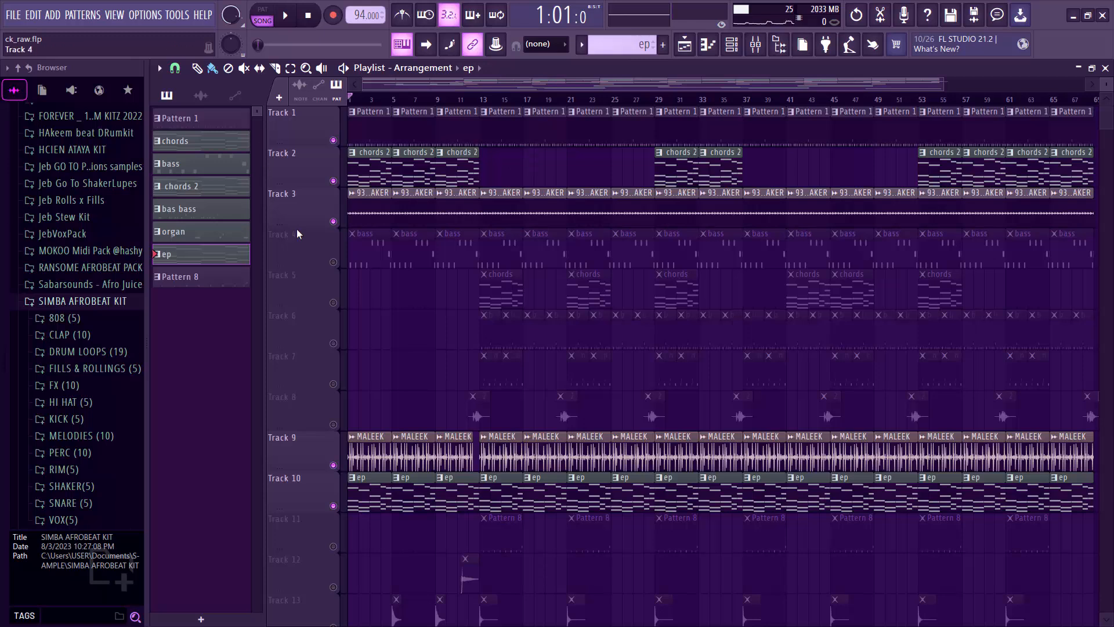
# Step: Unmute the bass on Track 4 and the short audio clip on Track 12, and play the arrangement from bar 10
pyautogui.click(334, 263)
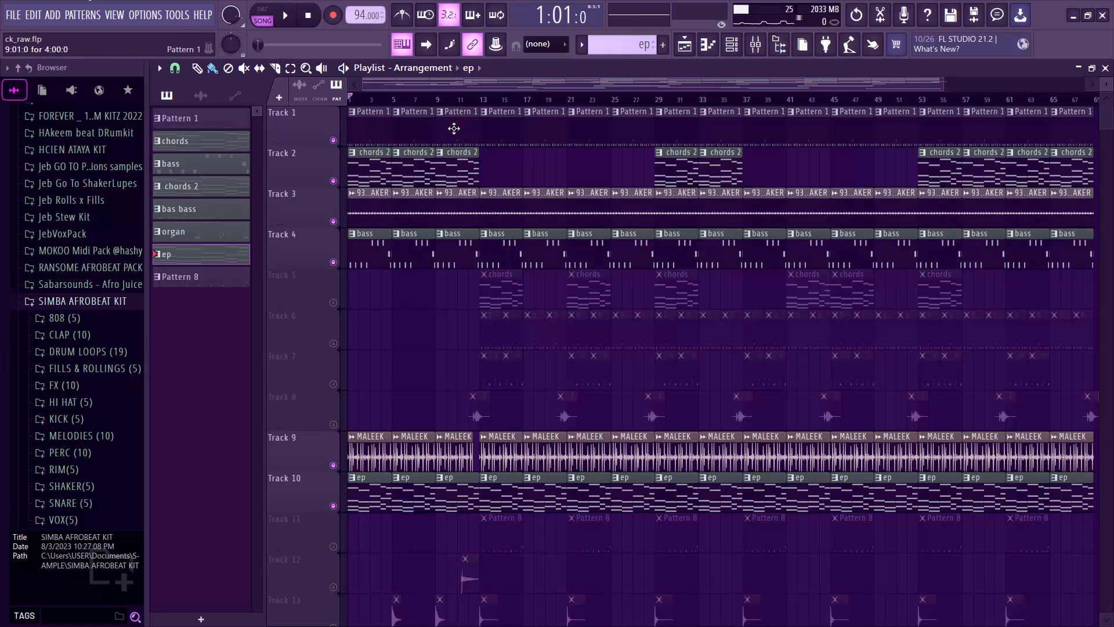
pyautogui.click(456, 103)
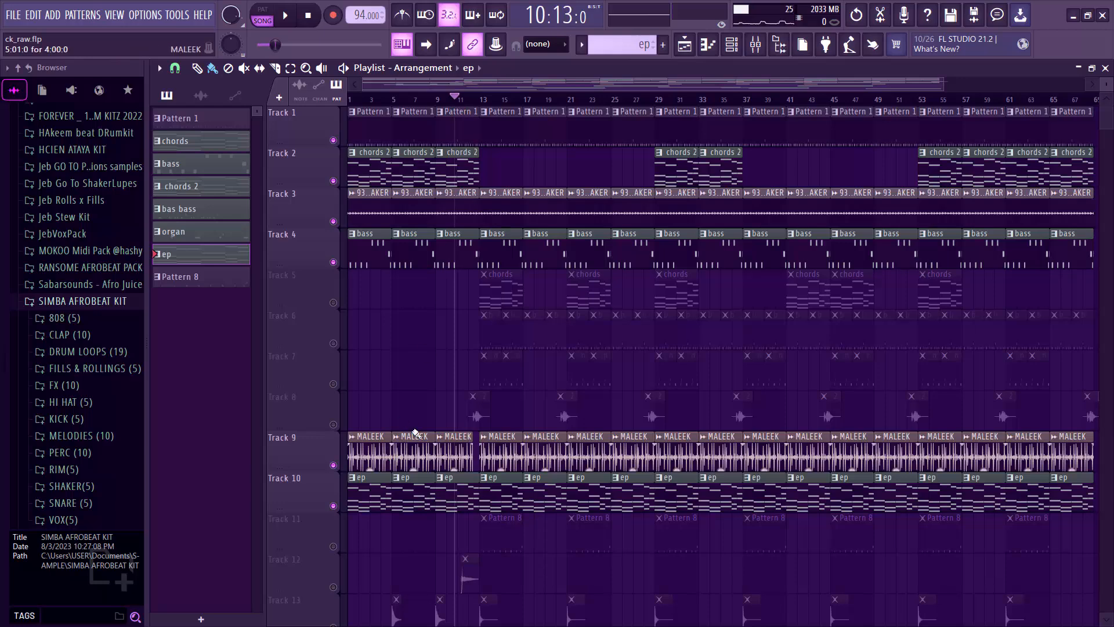
pyautogui.scroll(-2, 409, 431)
pyautogui.scroll(-3, 410, 432)
pyautogui.scroll(5, 410, 432)
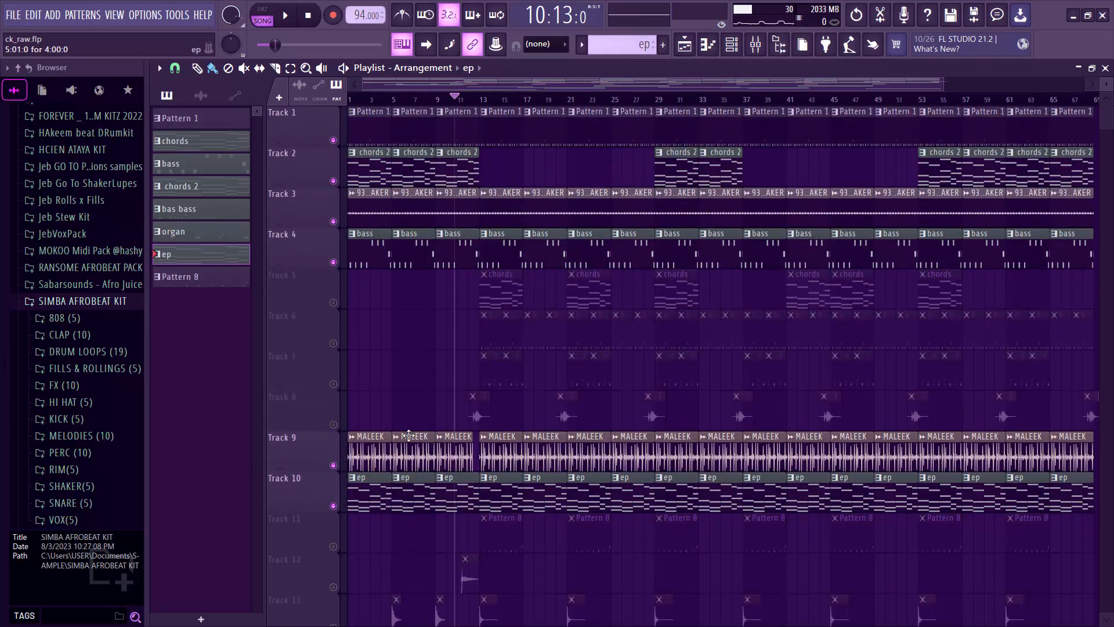
pyautogui.scroll(-5, 352, 437)
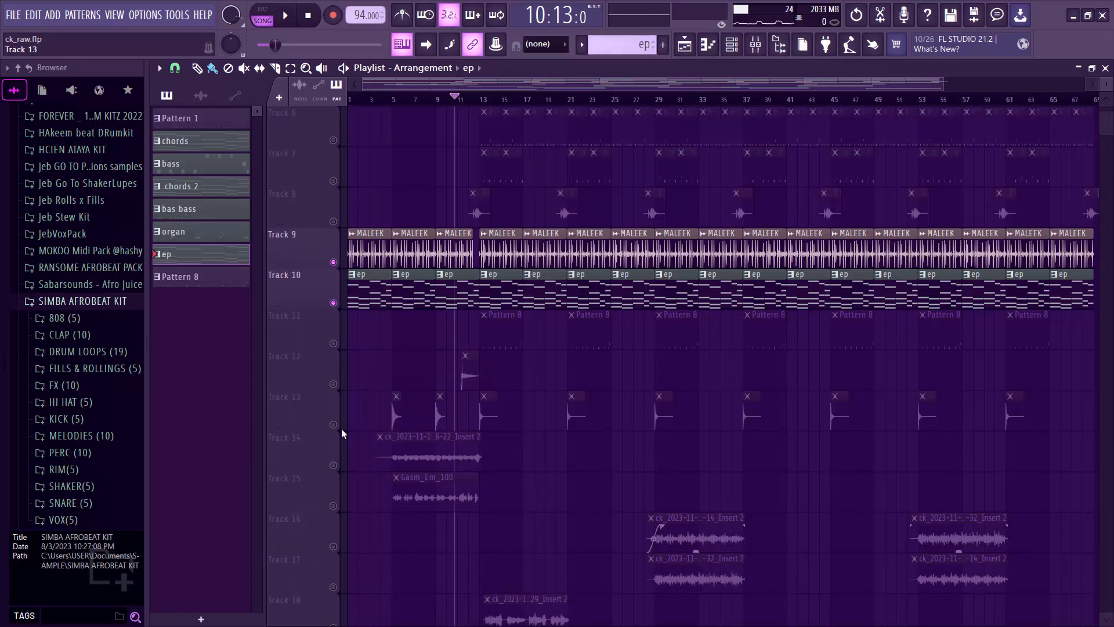
pyautogui.click(334, 343)
pyautogui.click(334, 343)
pyautogui.click(334, 384)
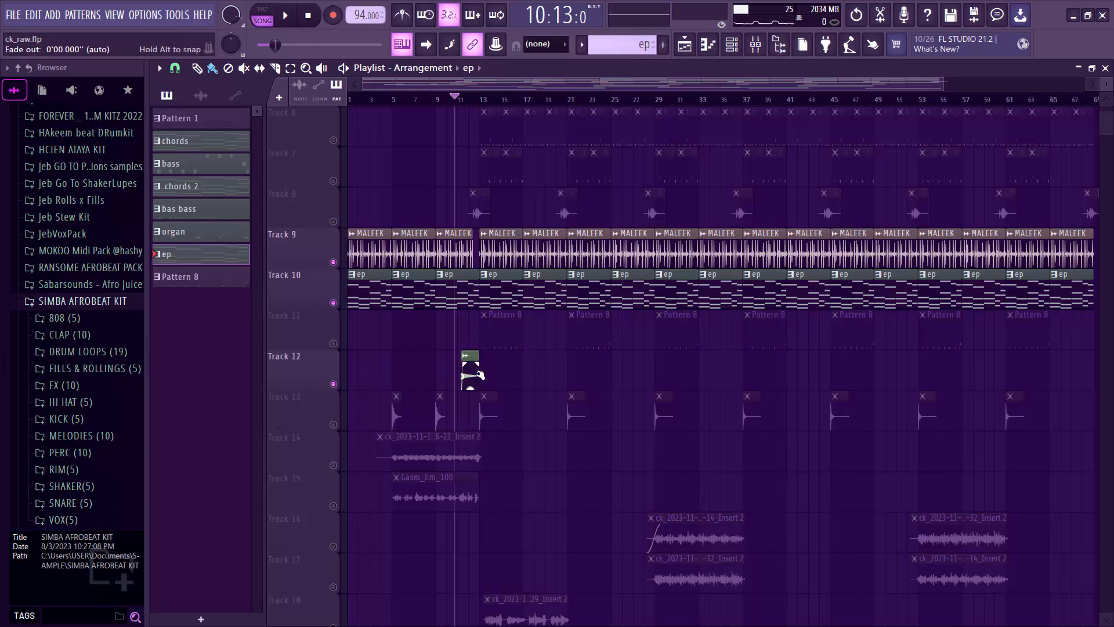
pyautogui.press('space')
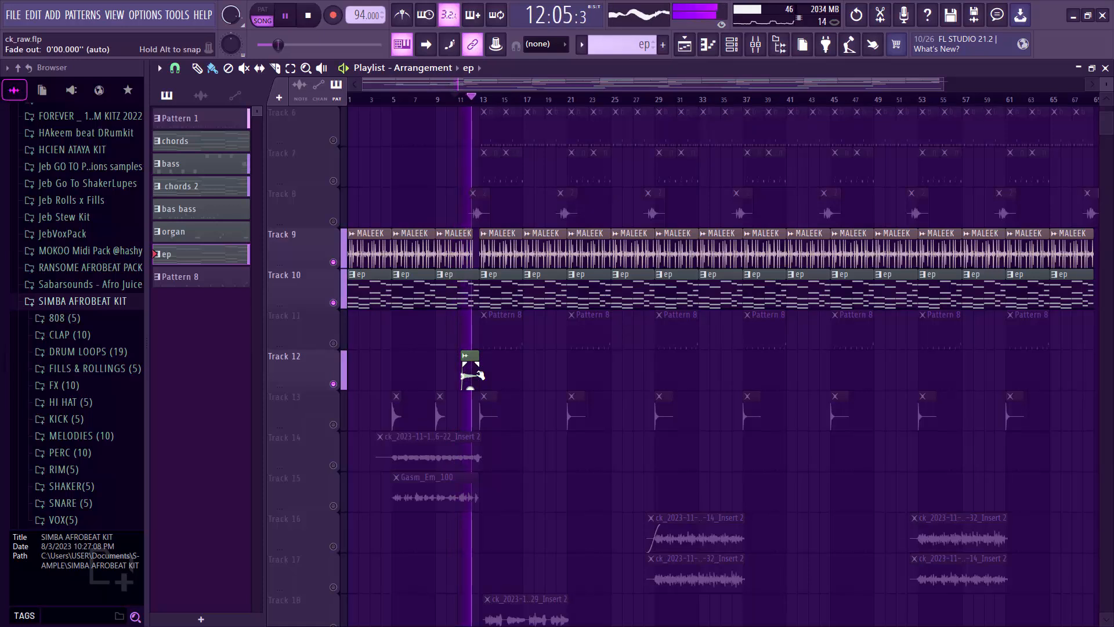
pyautogui.press('space')
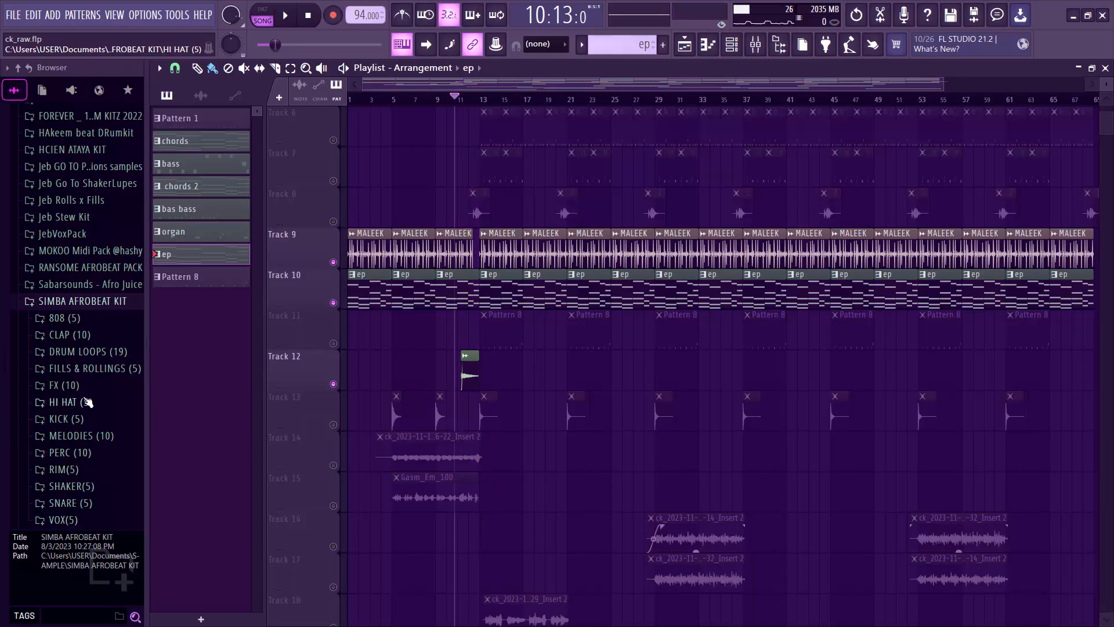
# Step: Browse the FX folder of the SIMBA AFROBEAT KIT and preview the IMPACT2 FX sample
pyautogui.click(63, 385)
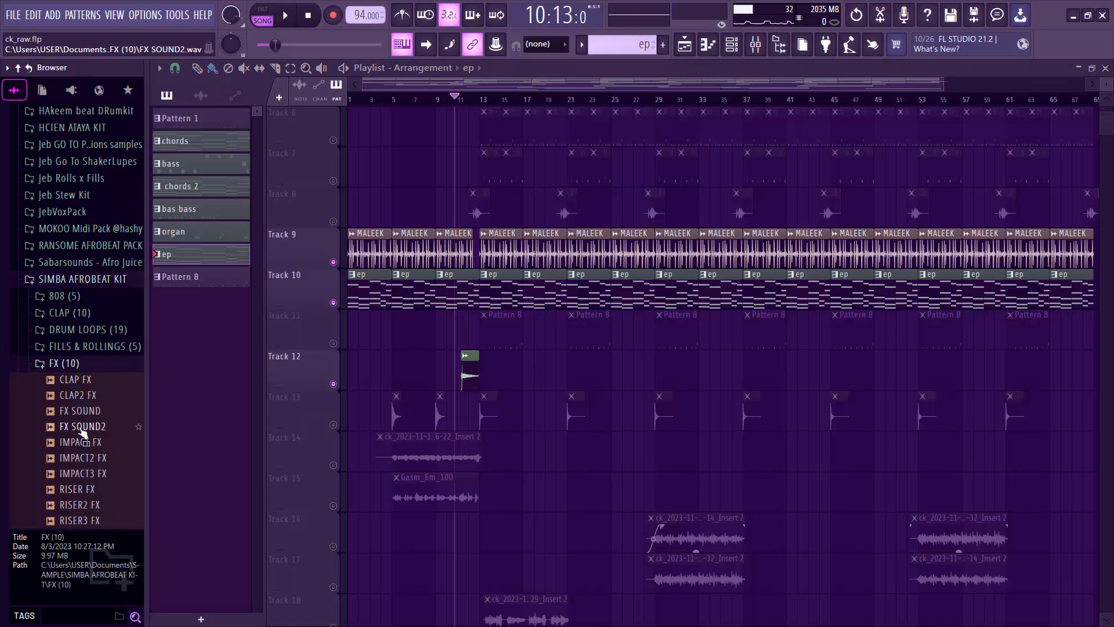
pyautogui.click(106, 396)
pyautogui.click(100, 459)
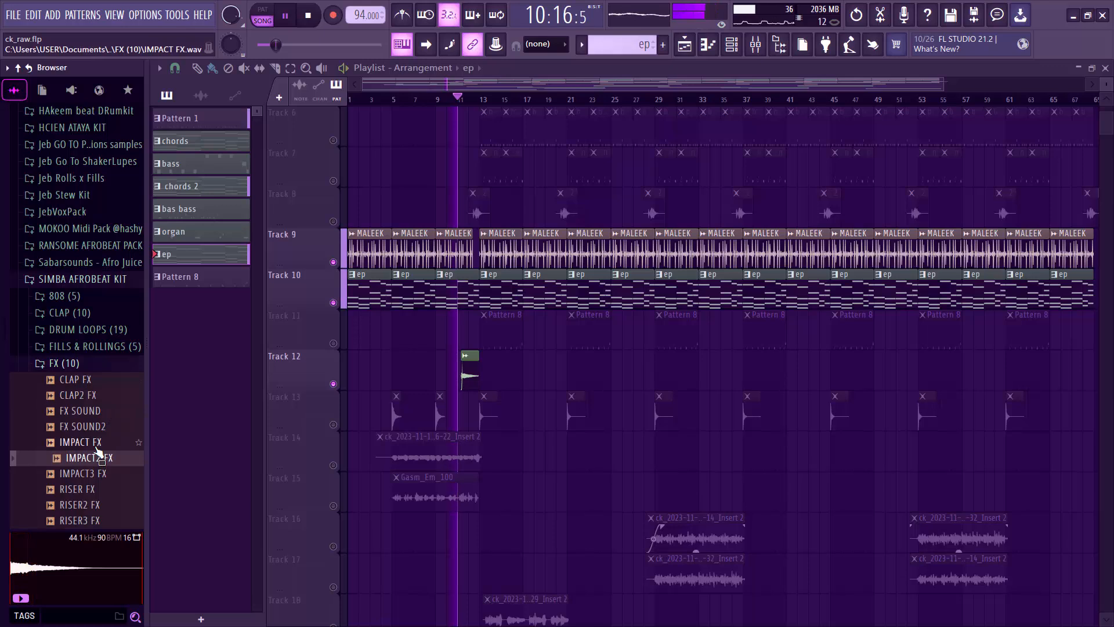
pyautogui.click(122, 368)
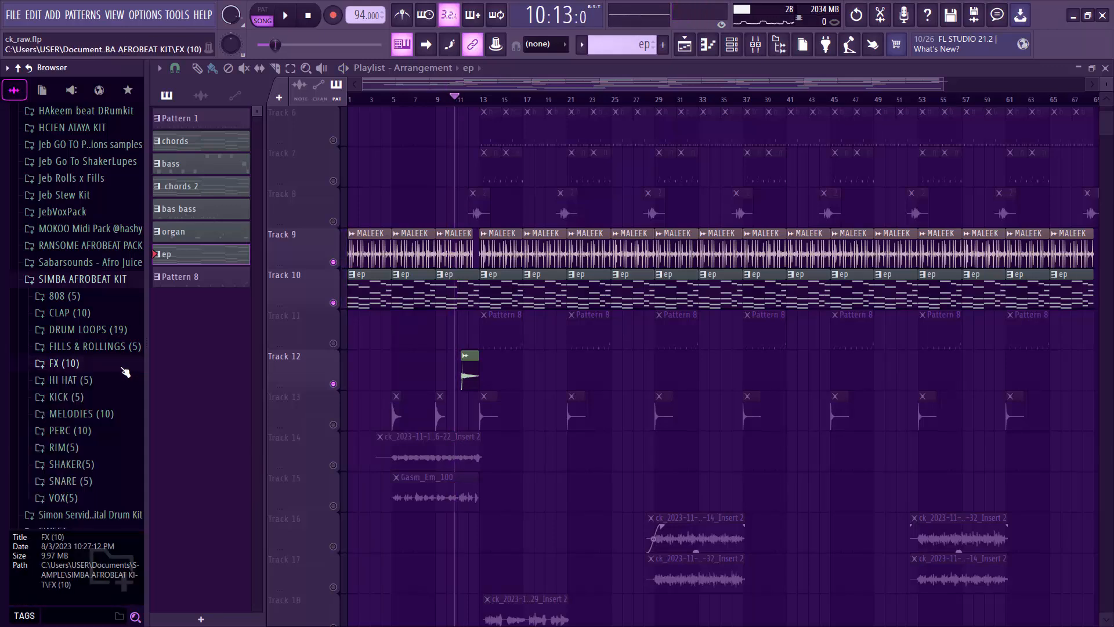
# Step: Unmute the short effect hits on Track 13 and play the arrangement from bar 7
pyautogui.click(333, 424)
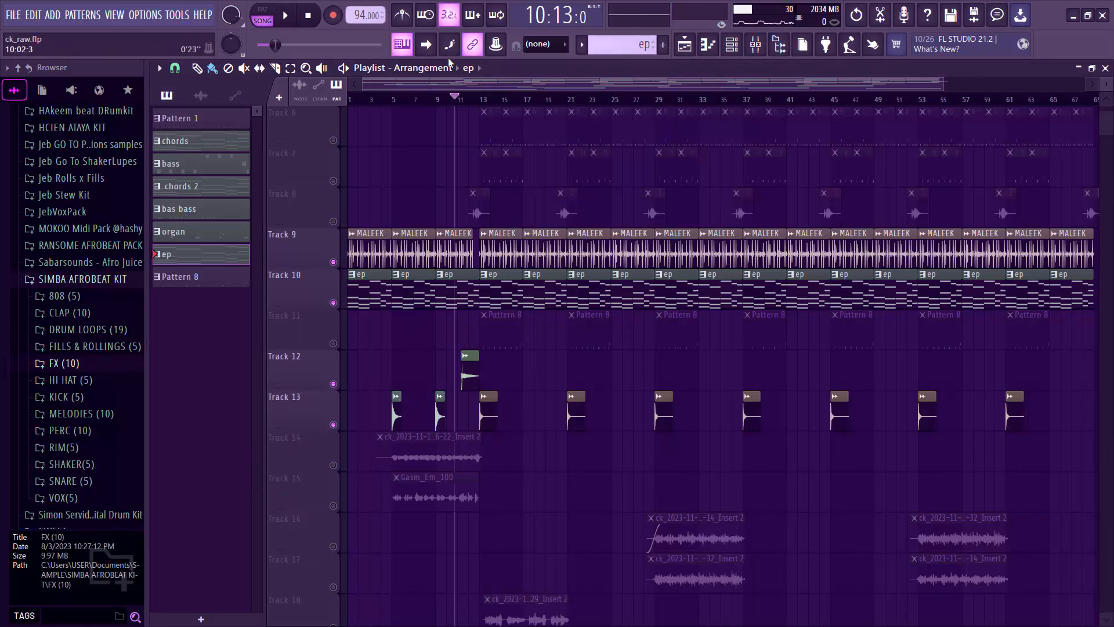
pyautogui.click(423, 99)
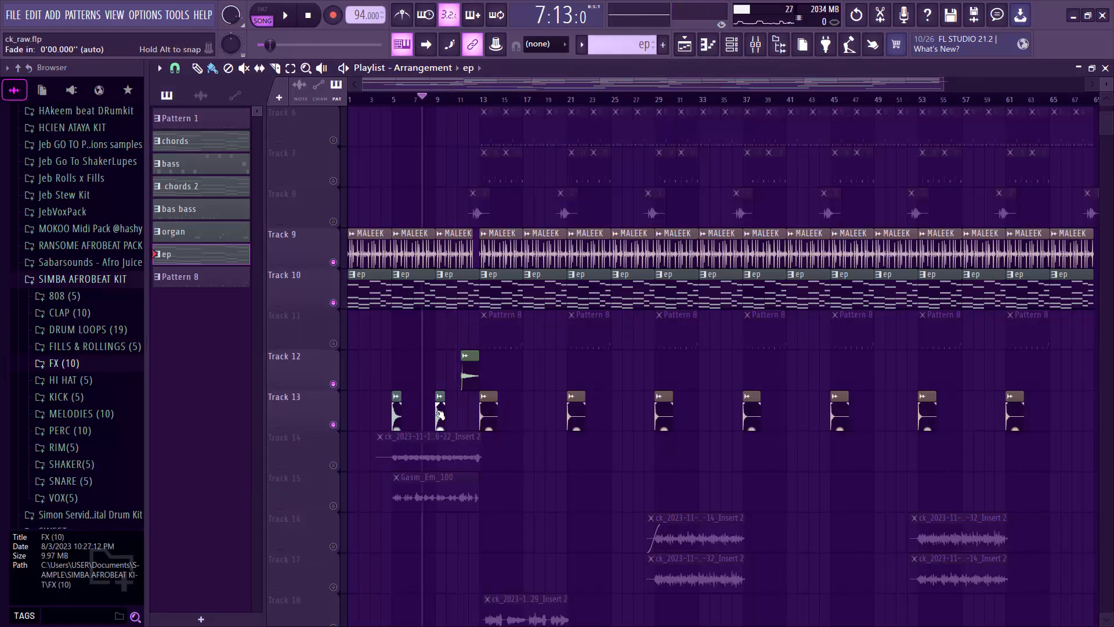
pyautogui.press('space')
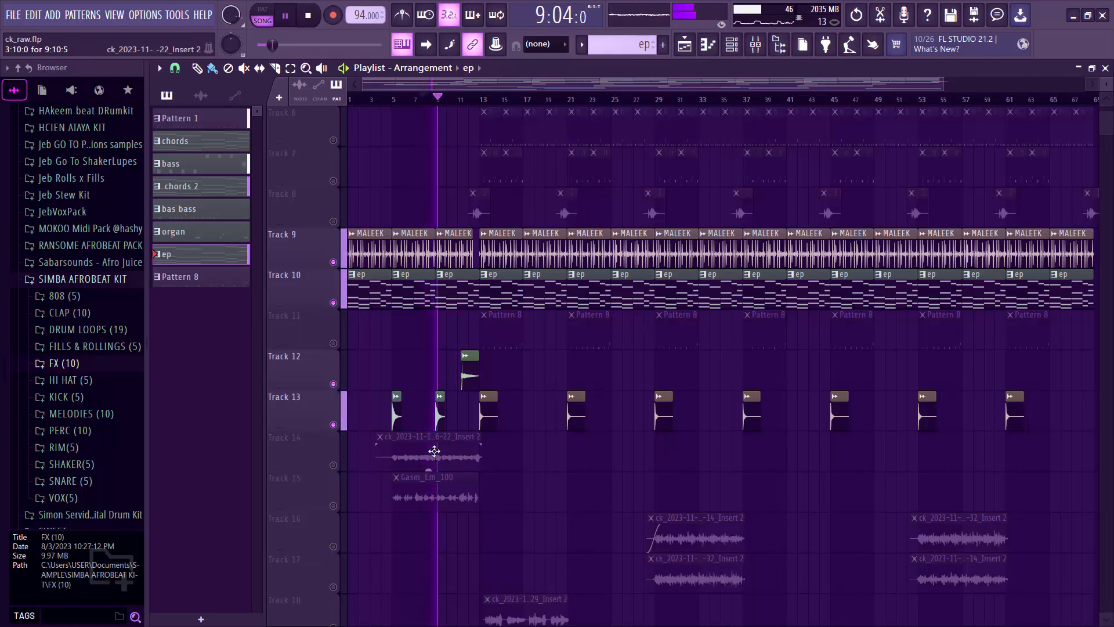
pyautogui.press('space')
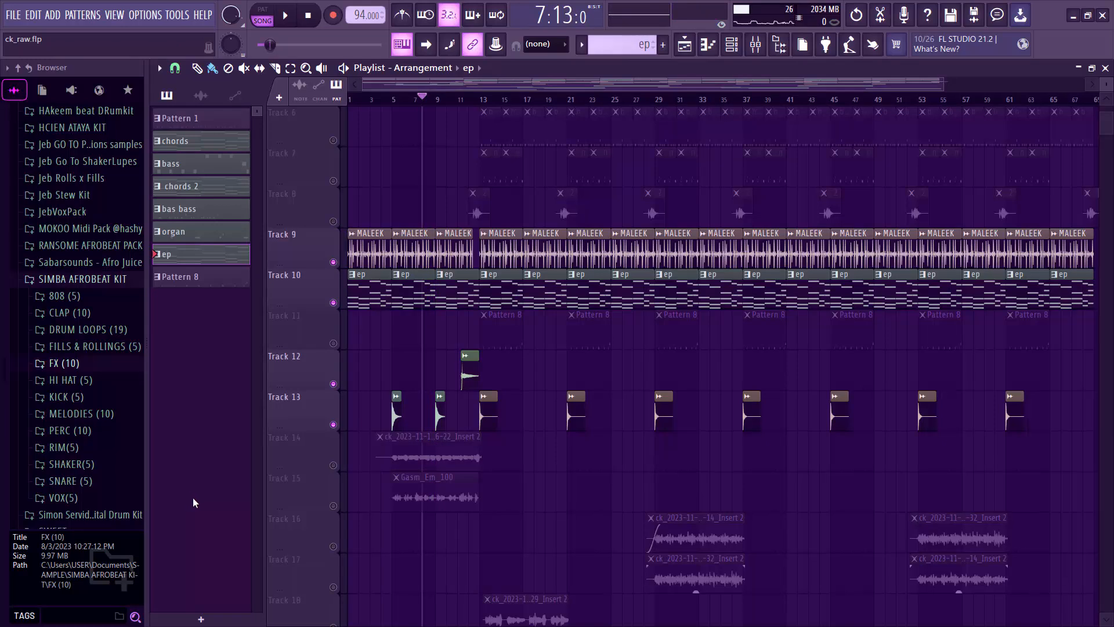
# Step: Unmute the recorded audio clip on Track 14 and play the arrangement from bar 4
pyautogui.scroll(5, 588, 270)
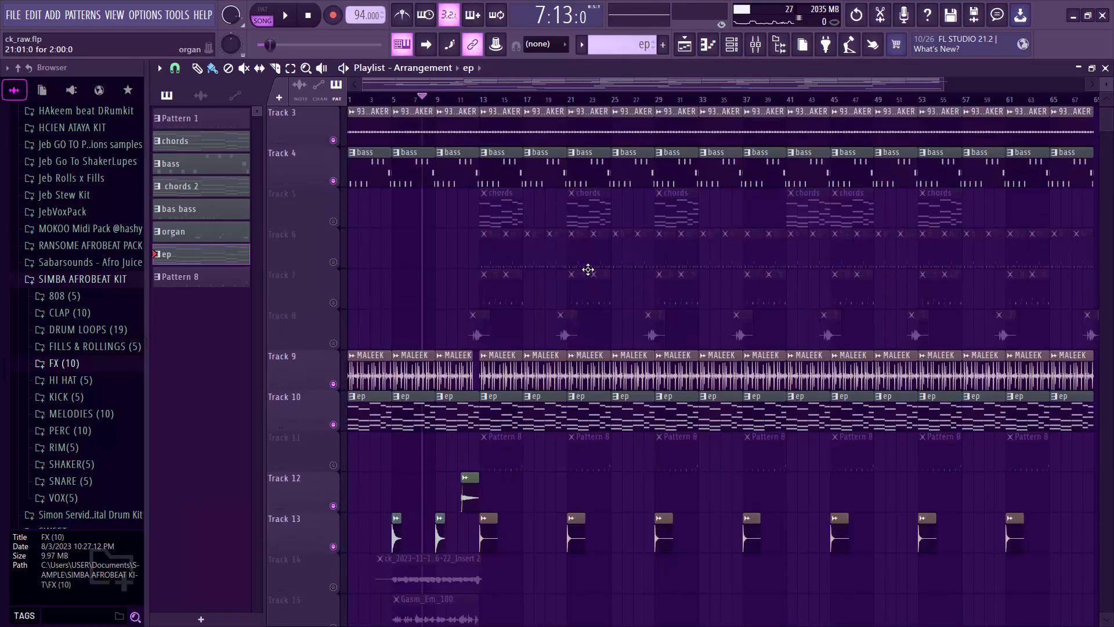
pyautogui.scroll(-6, 588, 269)
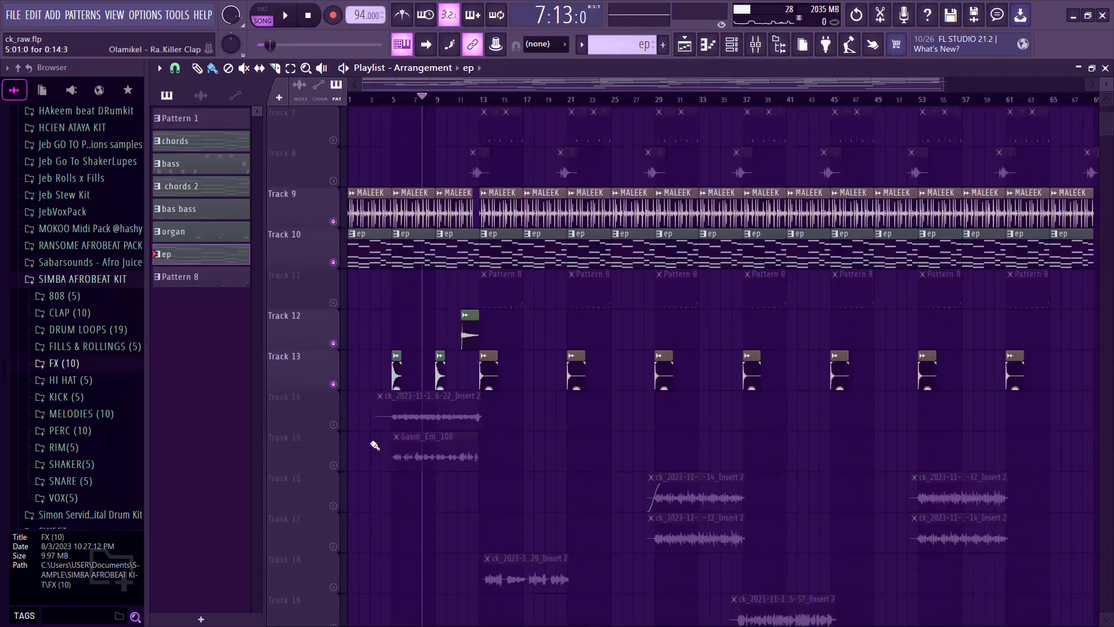
pyautogui.click(334, 424)
pyautogui.click(391, 105)
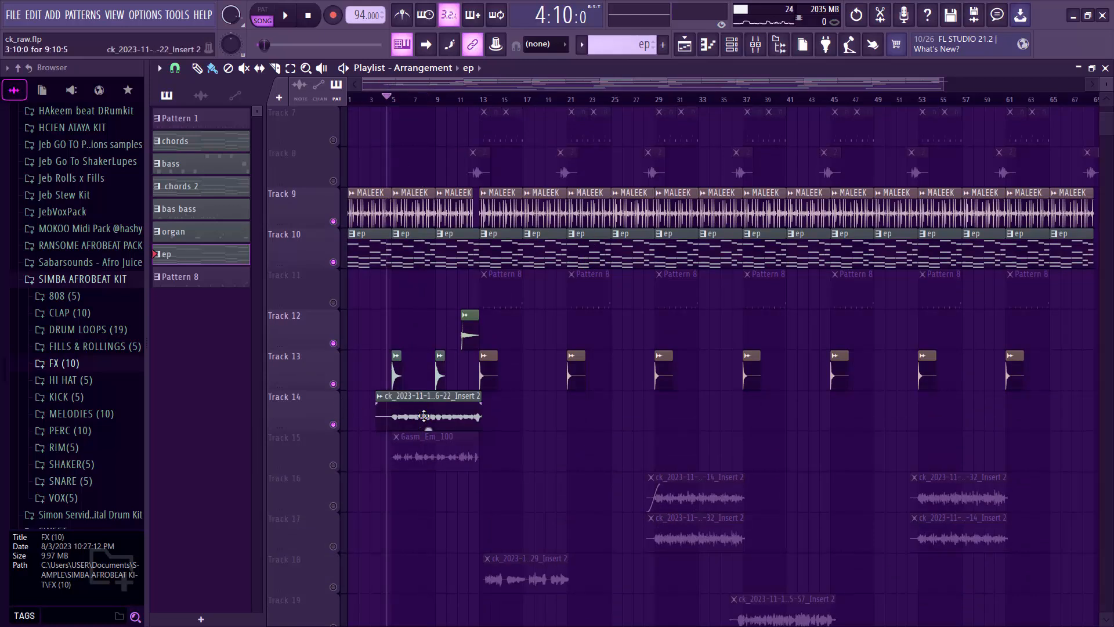
pyautogui.press('space')
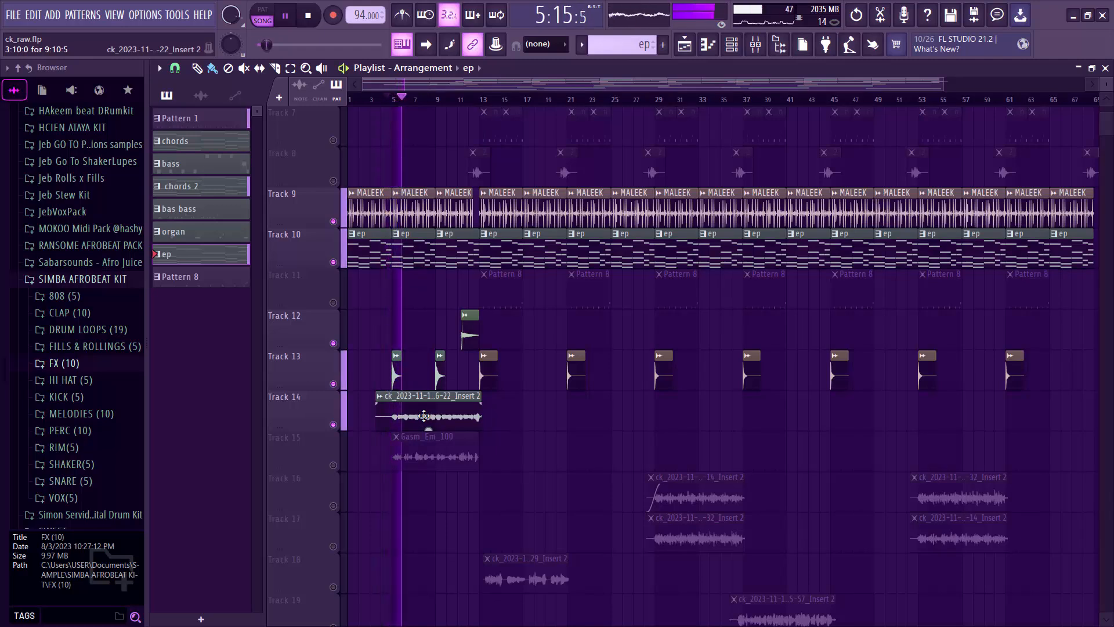
pyautogui.scroll(5, 424, 416)
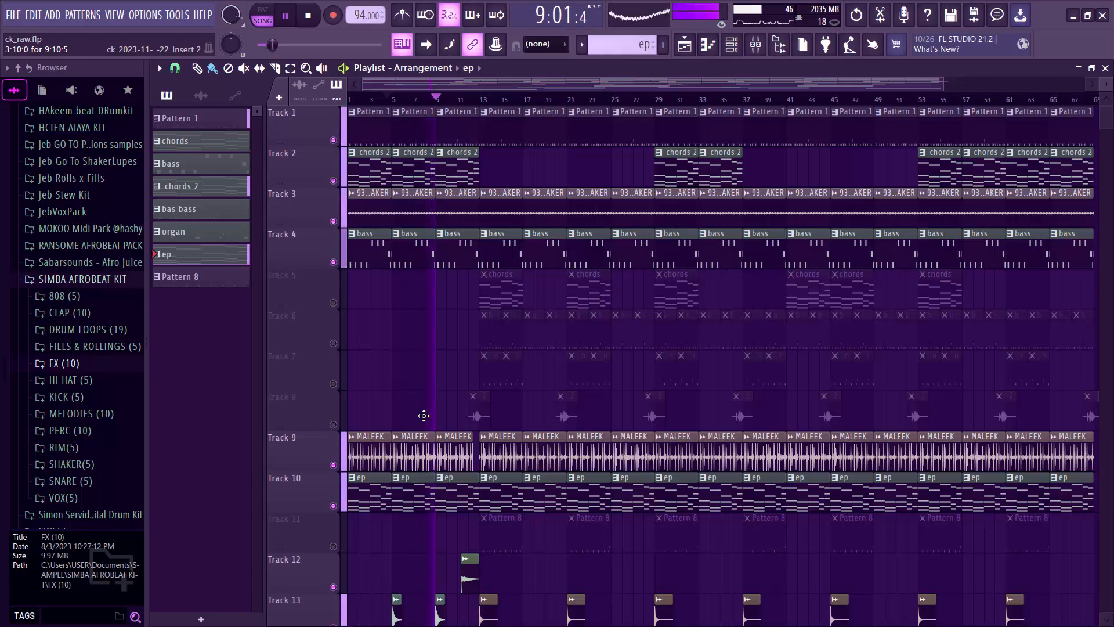
pyautogui.press('space')
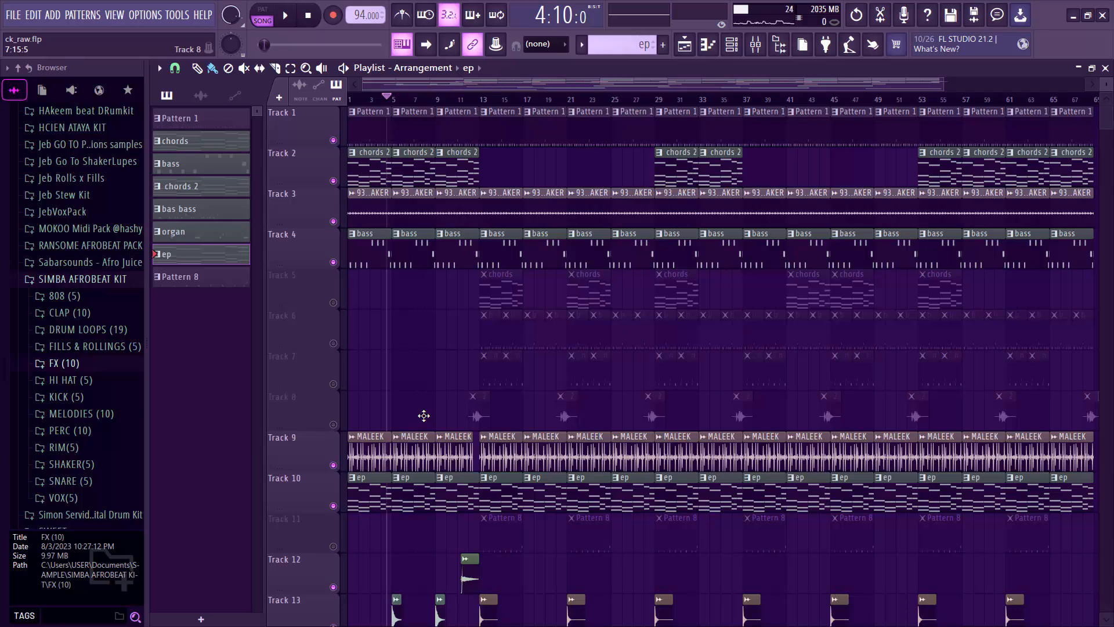
# Step: View the audio clip settings of the Track 14 recording, then return to the playlist
pyautogui.scroll(-4, 366, 615)
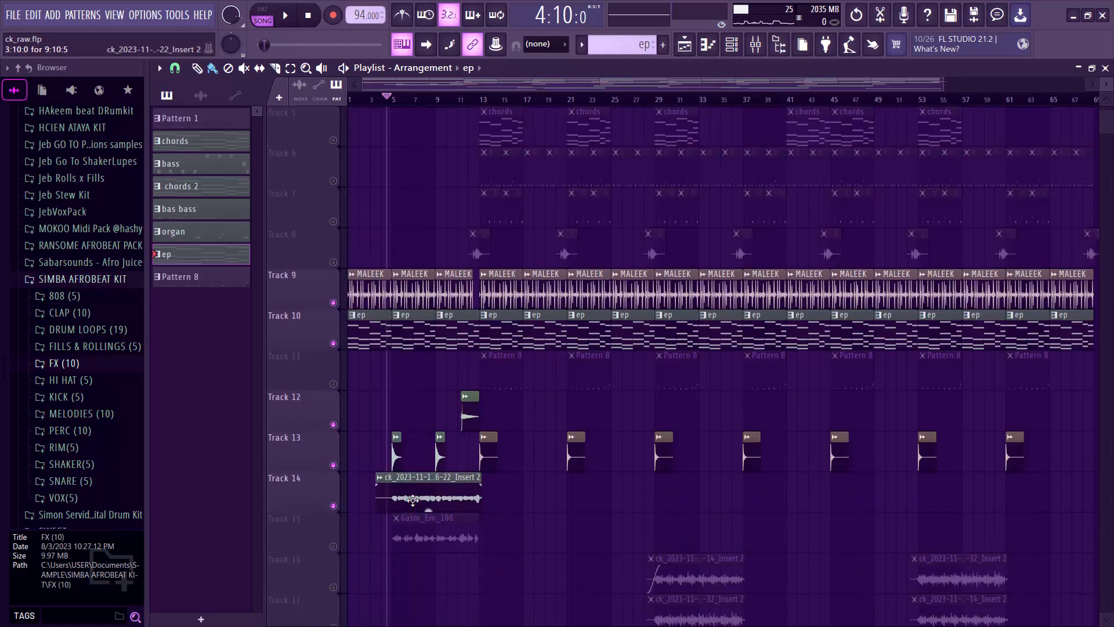
pyautogui.doubleClick(412, 500)
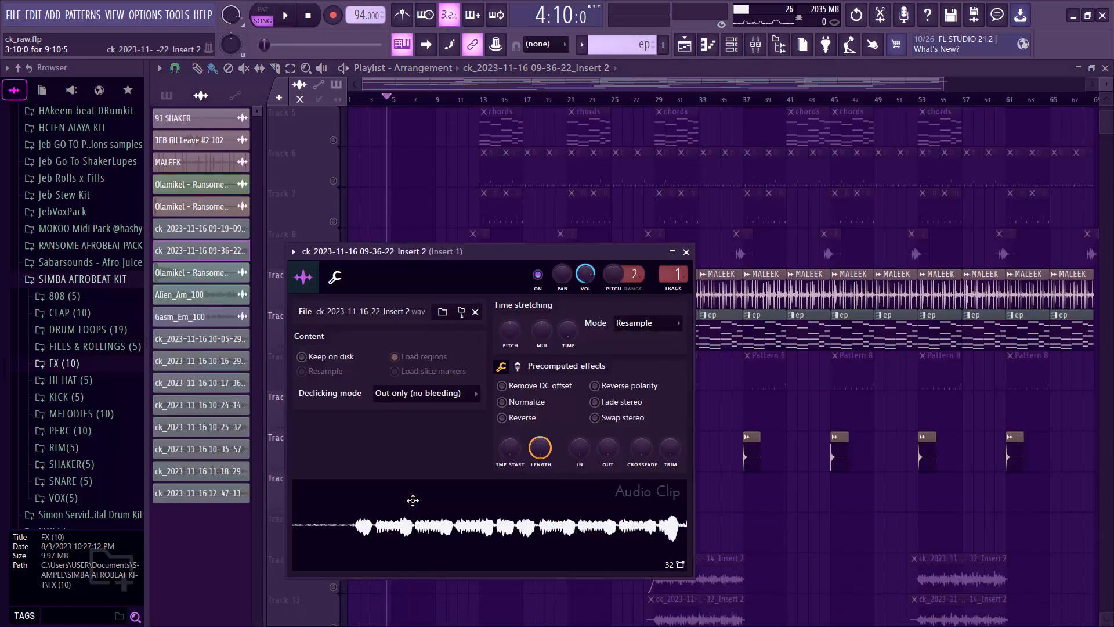
pyautogui.click(686, 252)
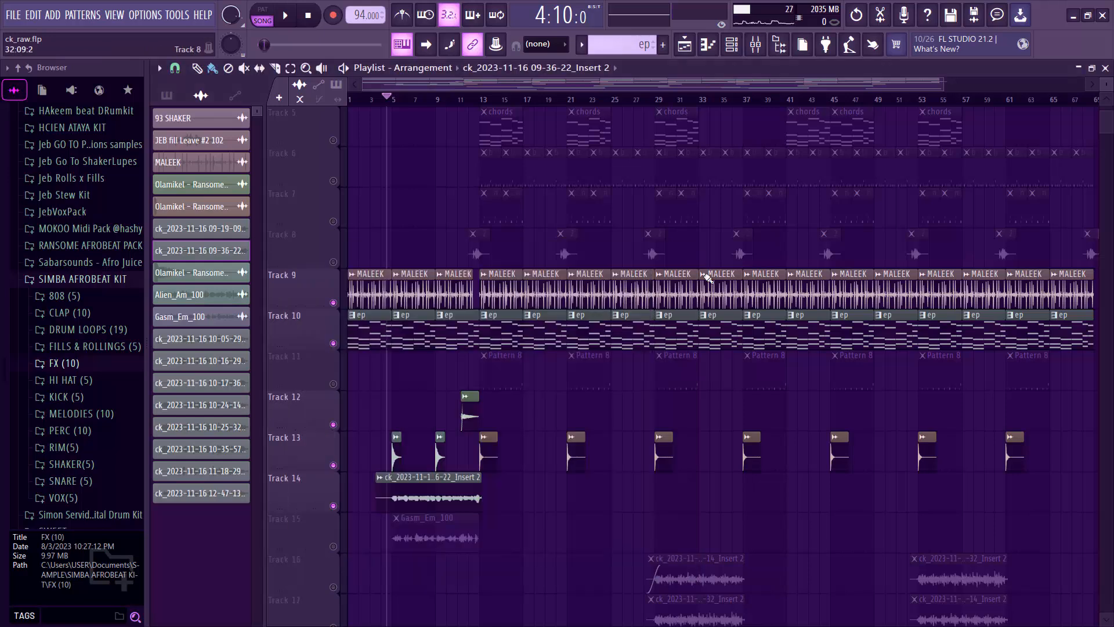
# Step: Bypass all effects on Insert 1 in the mixer and play the Track 14 recording dry
pyautogui.click(756, 45)
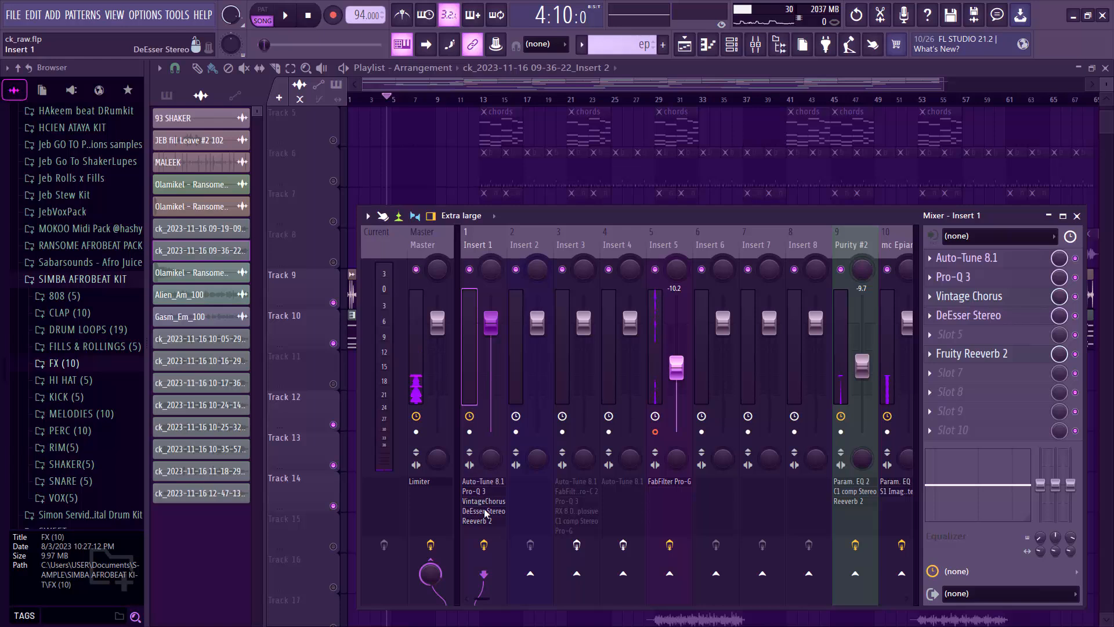
pyautogui.click(491, 552)
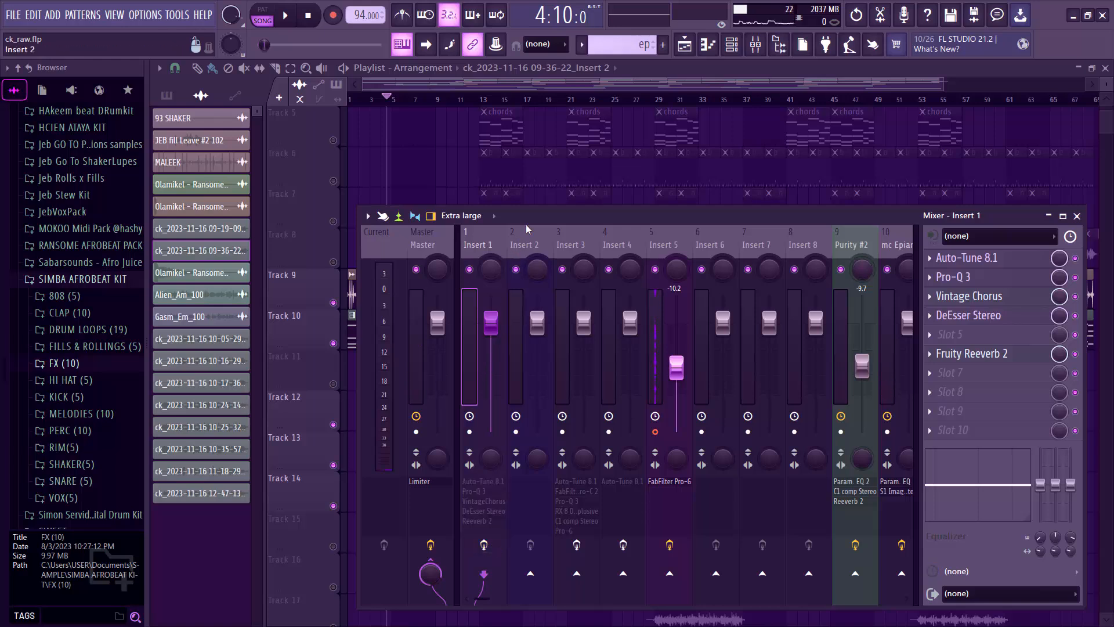
pyautogui.press('space')
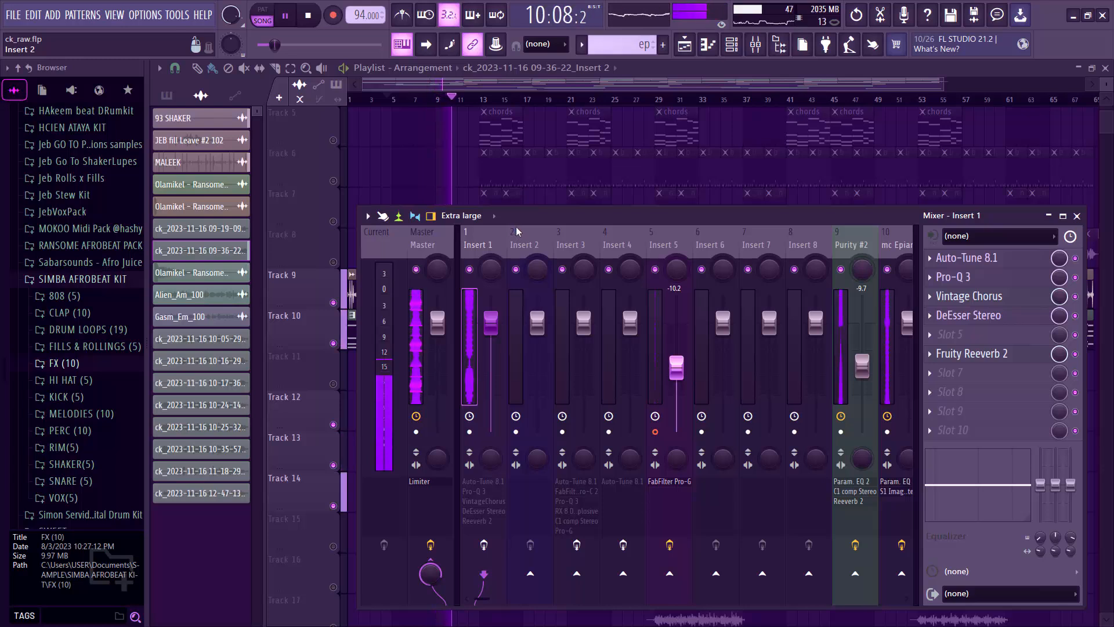
pyautogui.press('space')
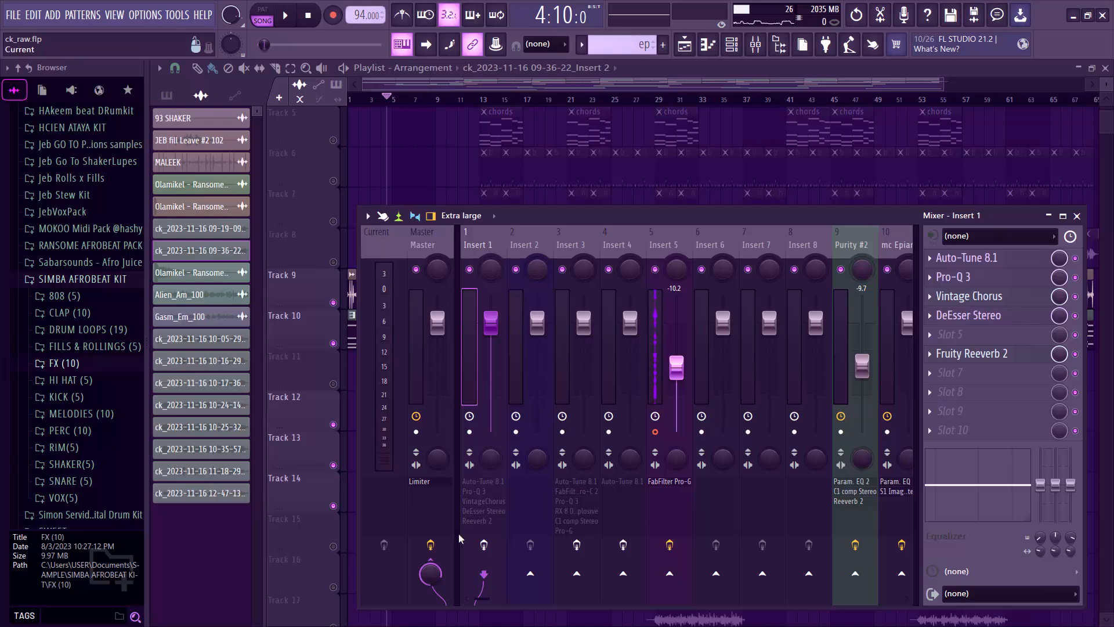
# Step: Re-enable Insert 1's effects and view the settings of Pro-Q 3, Vintage Chorus, DeEsser Stereo and Fruity Reeverb 2
pyautogui.click(486, 545)
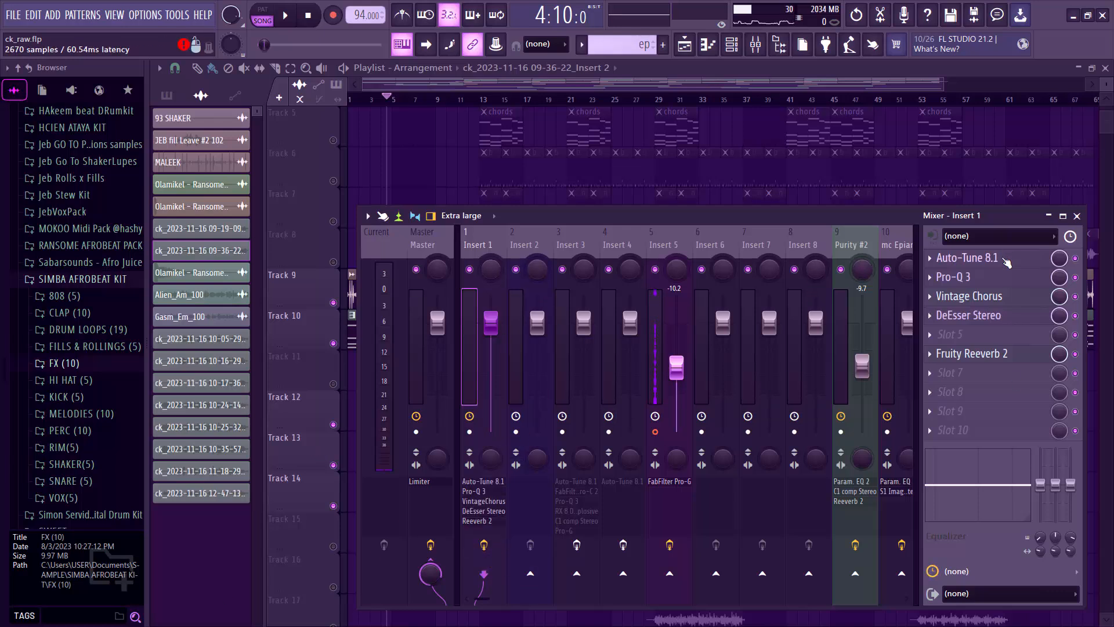
pyautogui.click(990, 281)
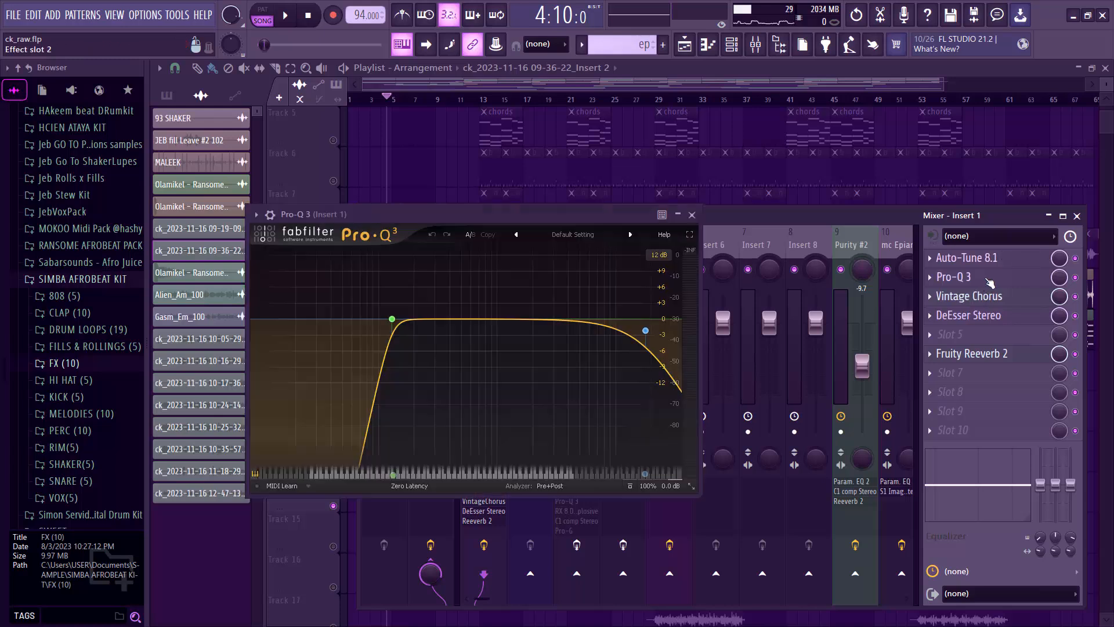
pyautogui.moveTo(585, 213); pyautogui.dragTo(636, 213)
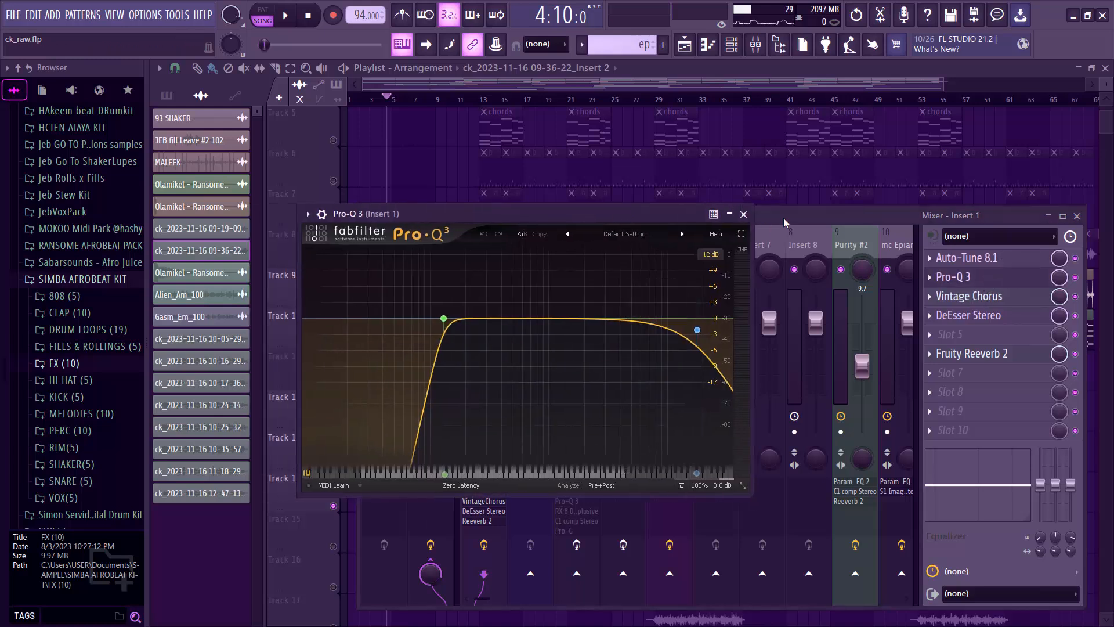
pyautogui.click(986, 299)
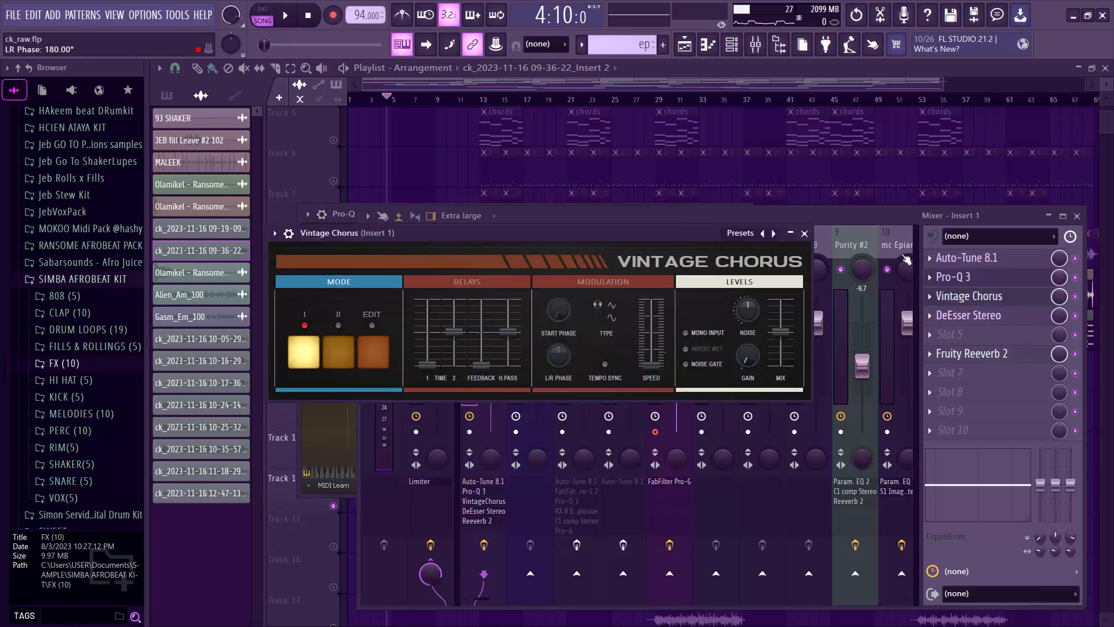
pyautogui.click(980, 319)
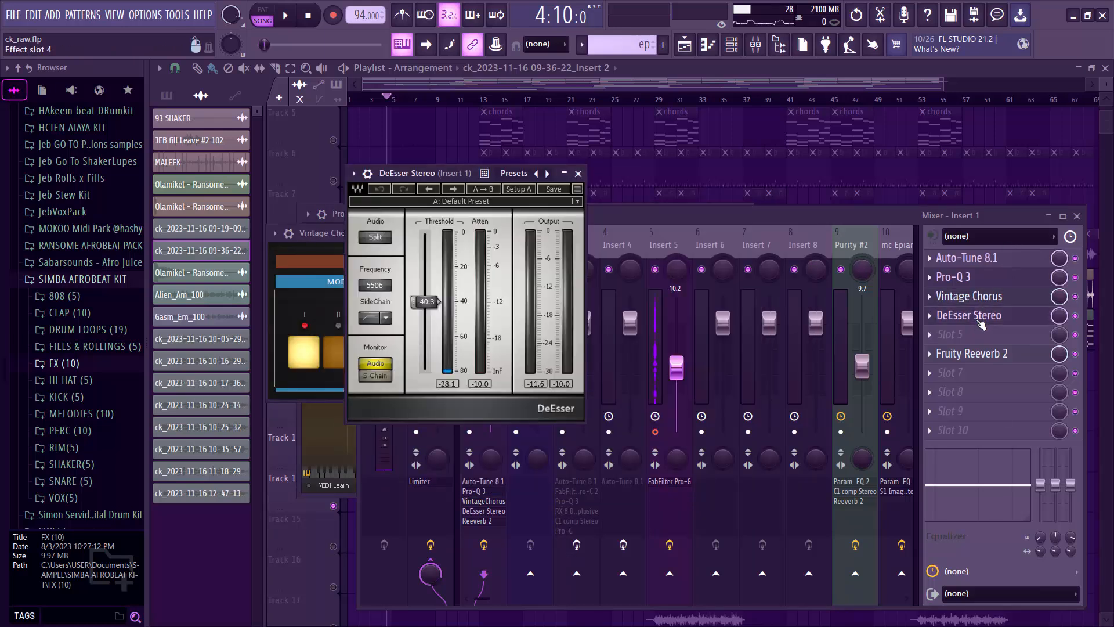
pyautogui.click(982, 354)
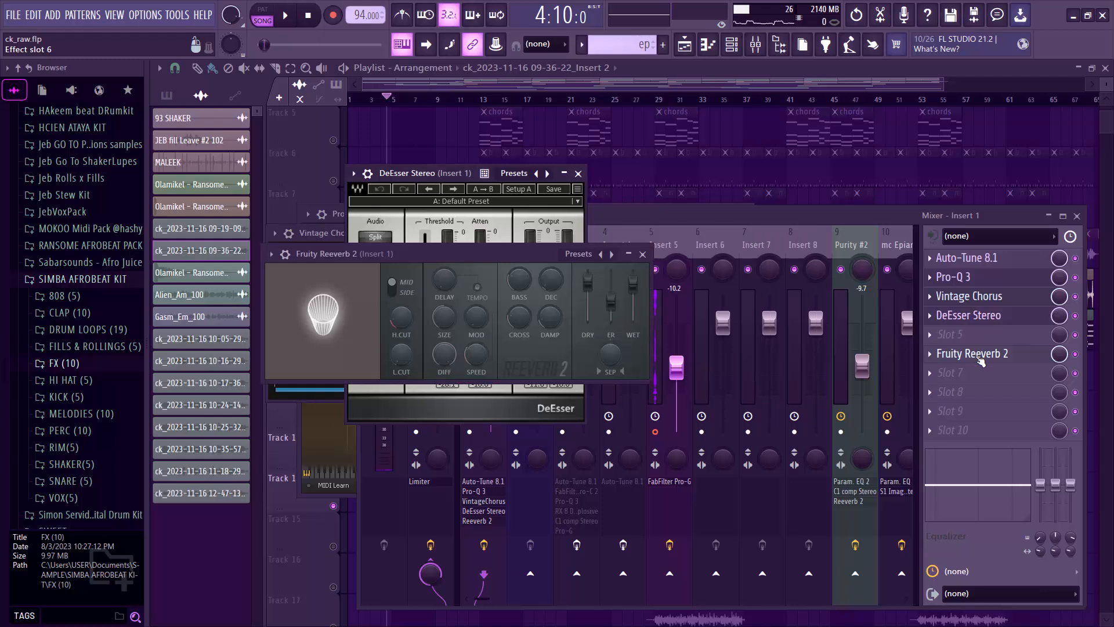
# Step: Play the arrangement from bar 4 with Insert 1's effects active while closing the effect windows
pyautogui.click(642, 254)
pyautogui.press('space')
pyautogui.click(578, 173)
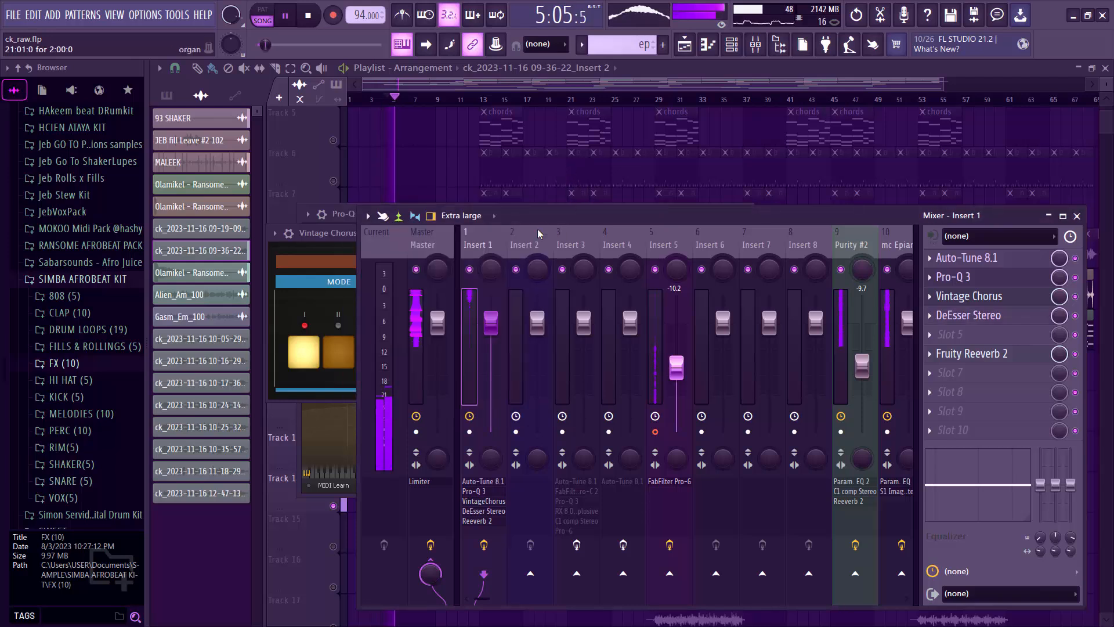
pyautogui.click(341, 238)
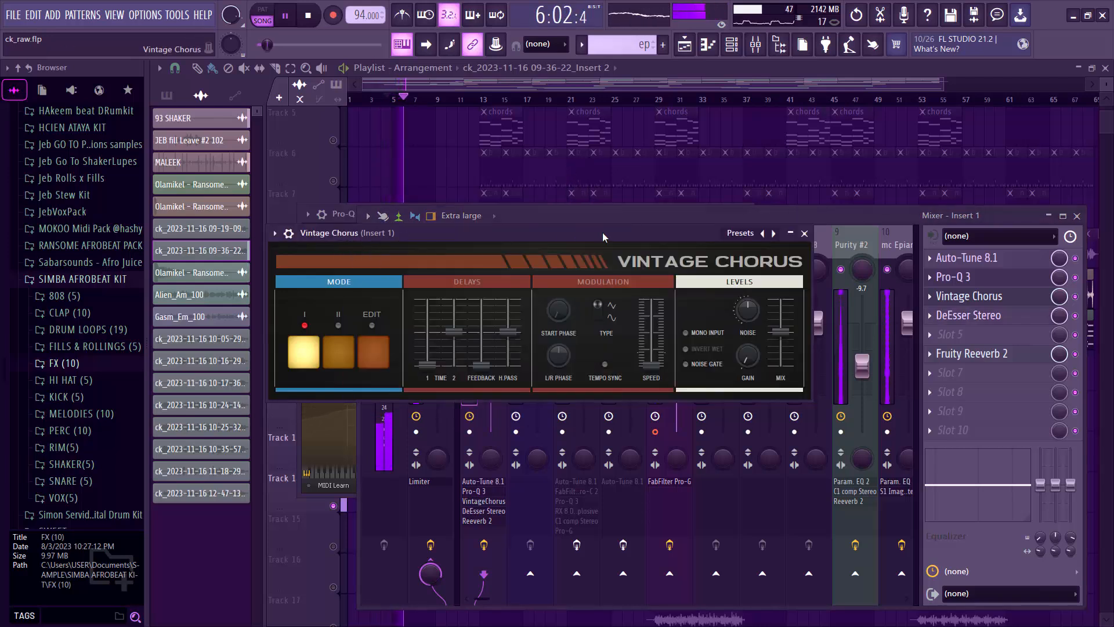
pyautogui.click(803, 234)
pyautogui.click(347, 237)
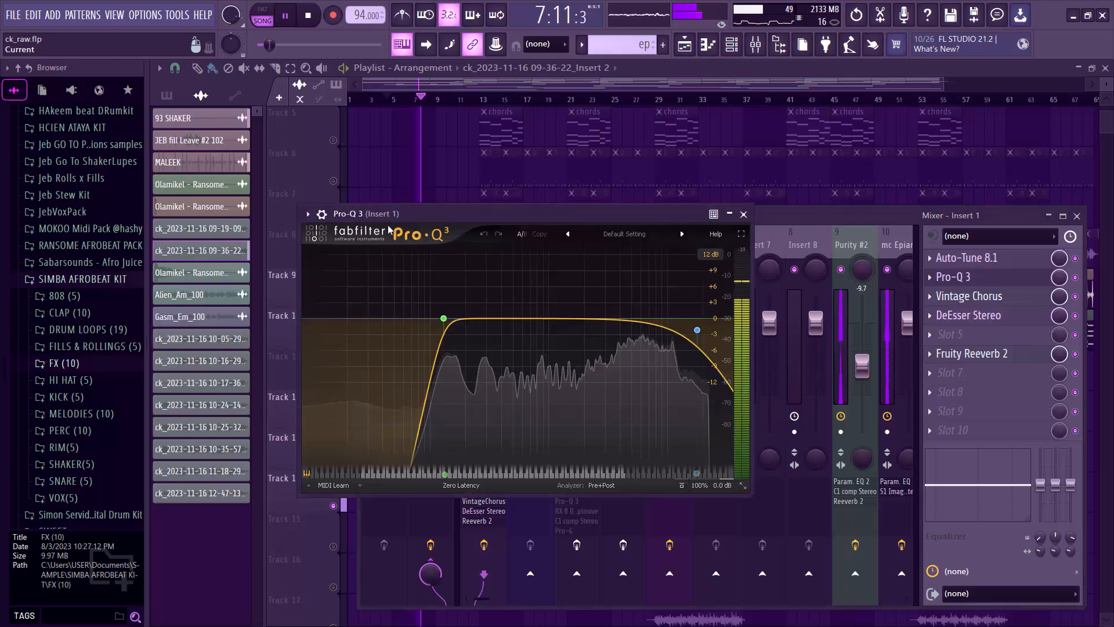
pyautogui.click(743, 215)
pyautogui.press('space')
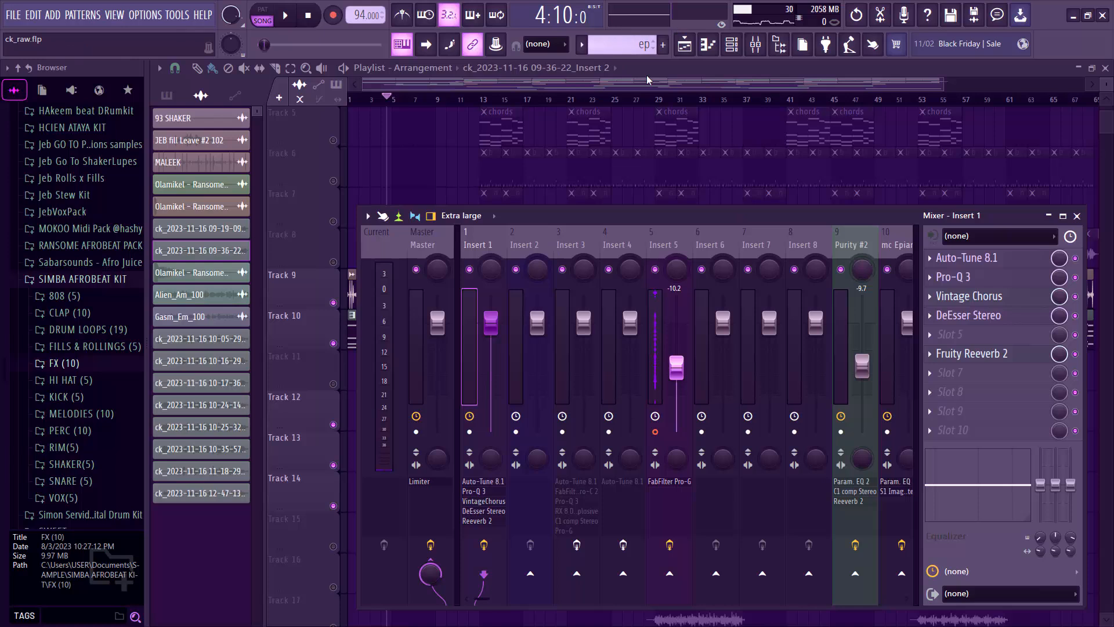
# Step: Return to the playlist, unmute the Gasm_Em_100 clip on Track 15 and play it with the arrangement from bar 4
pyautogui.press('F9')
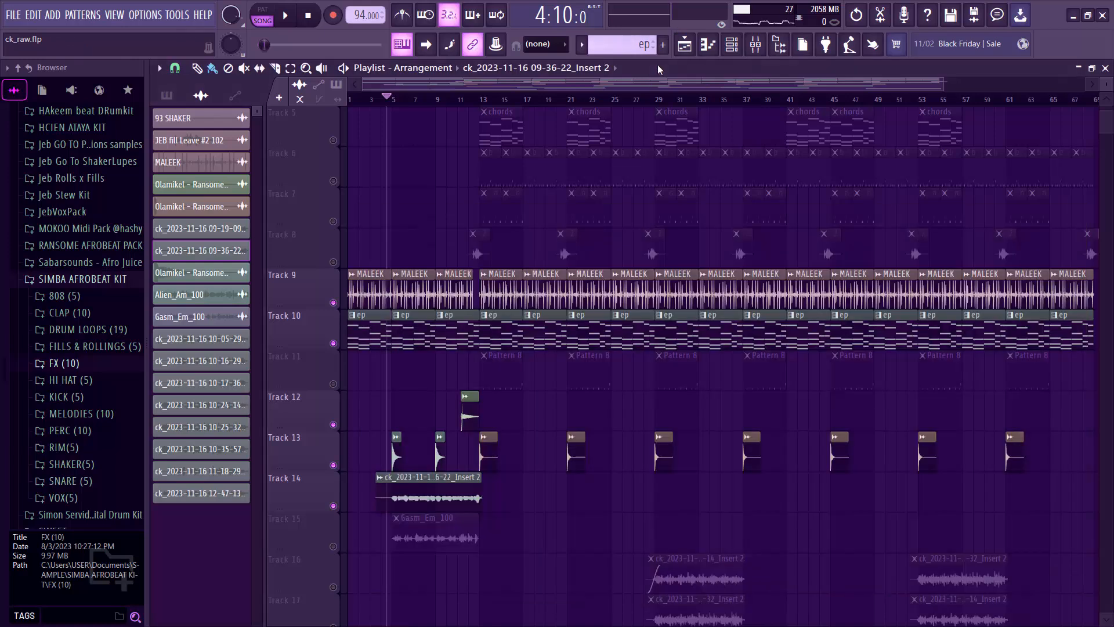
pyautogui.click(333, 548)
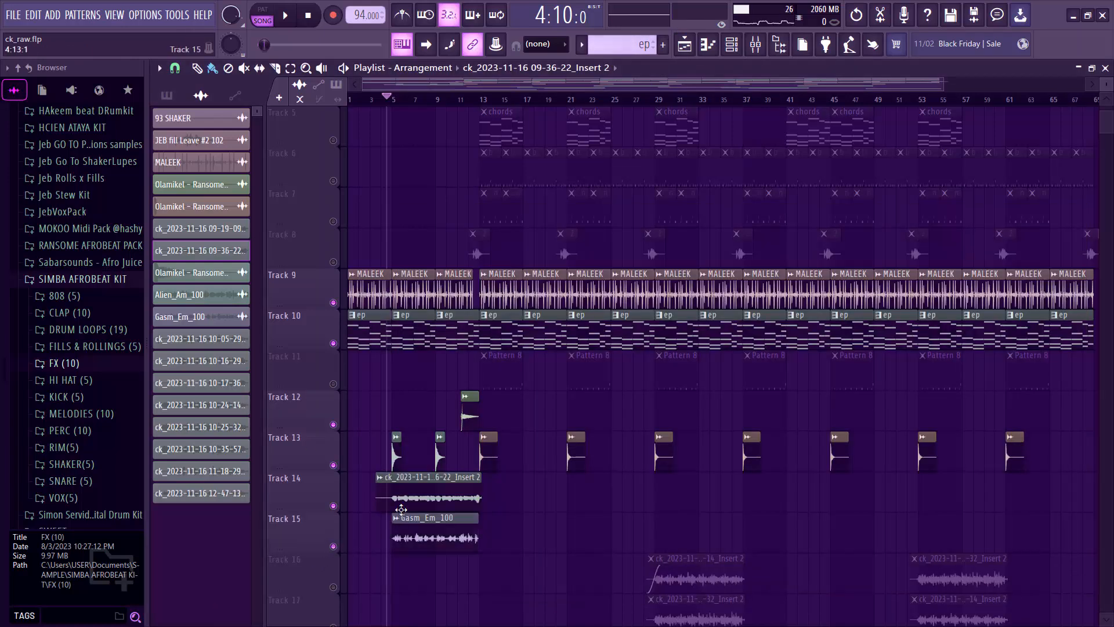
pyautogui.press('space')
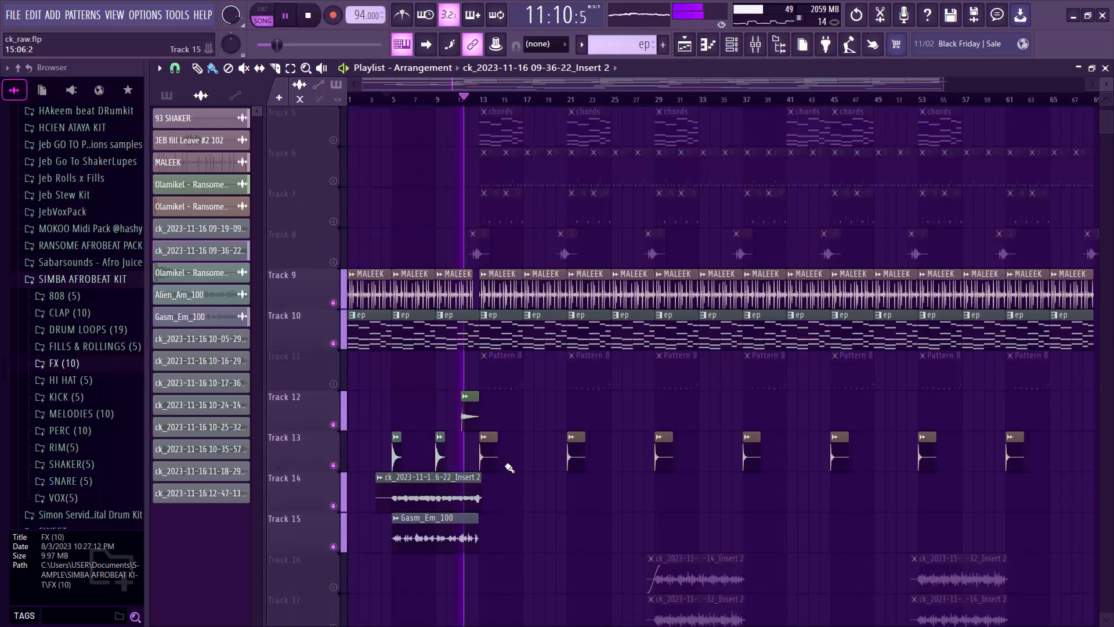
pyautogui.scroll(4, 510, 468)
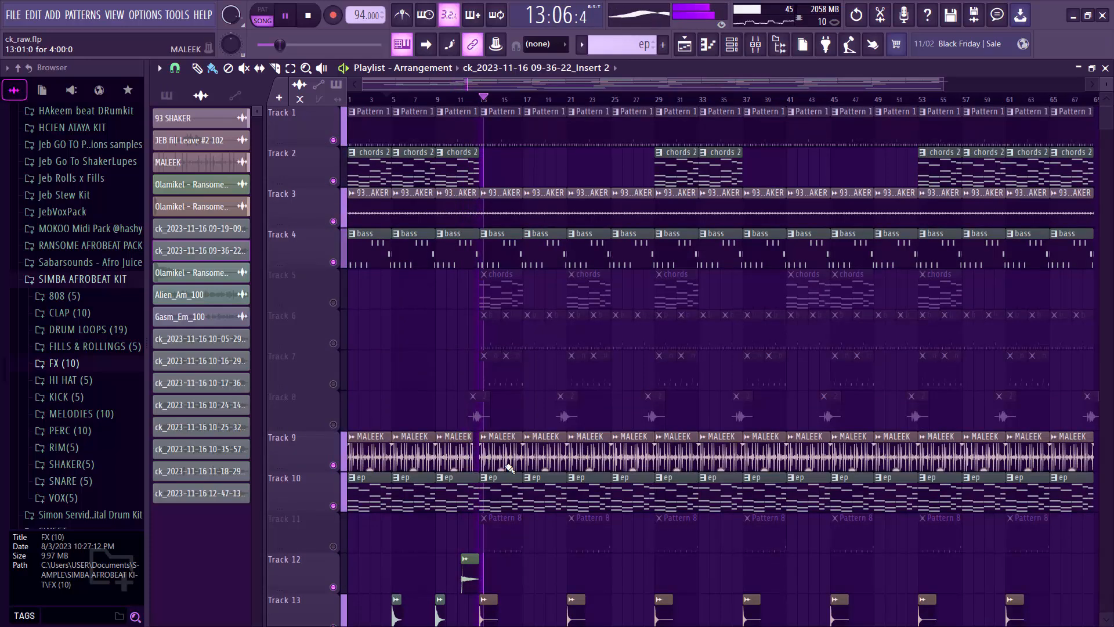
pyautogui.press('space')
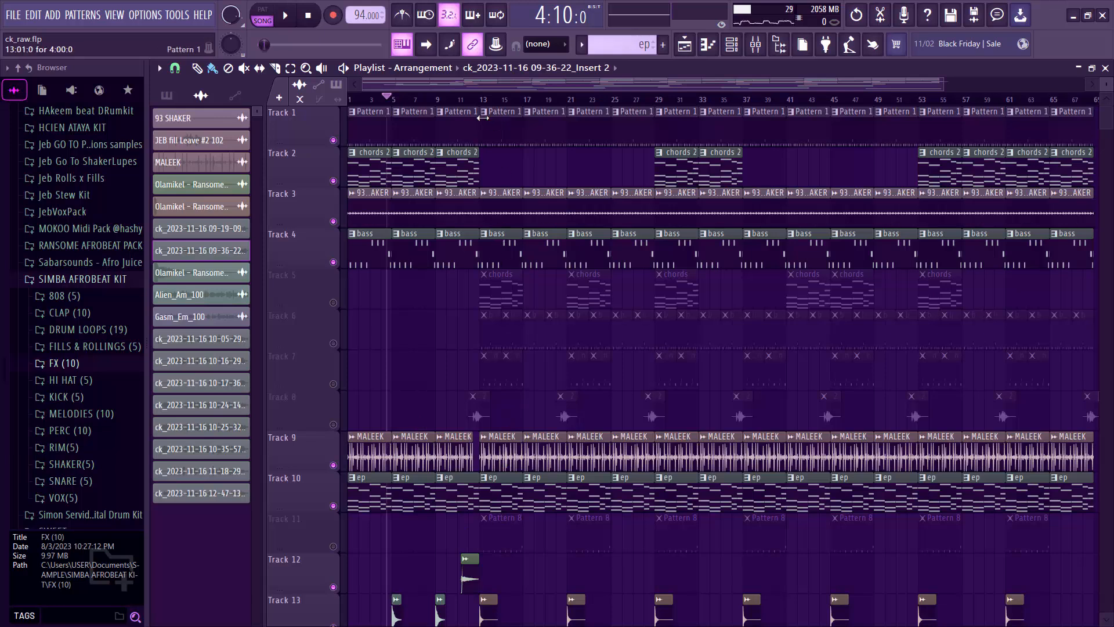
# Step: Move the song position to bar 12 and unmute the chords clips on Track 5
pyautogui.click(472, 102)
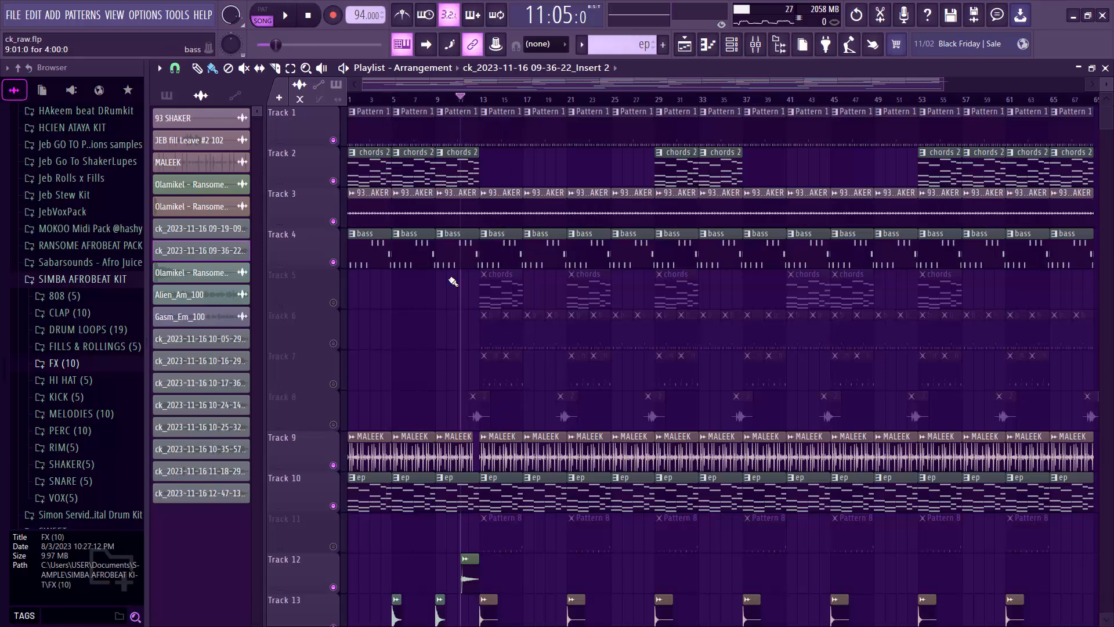
pyautogui.click(472, 101)
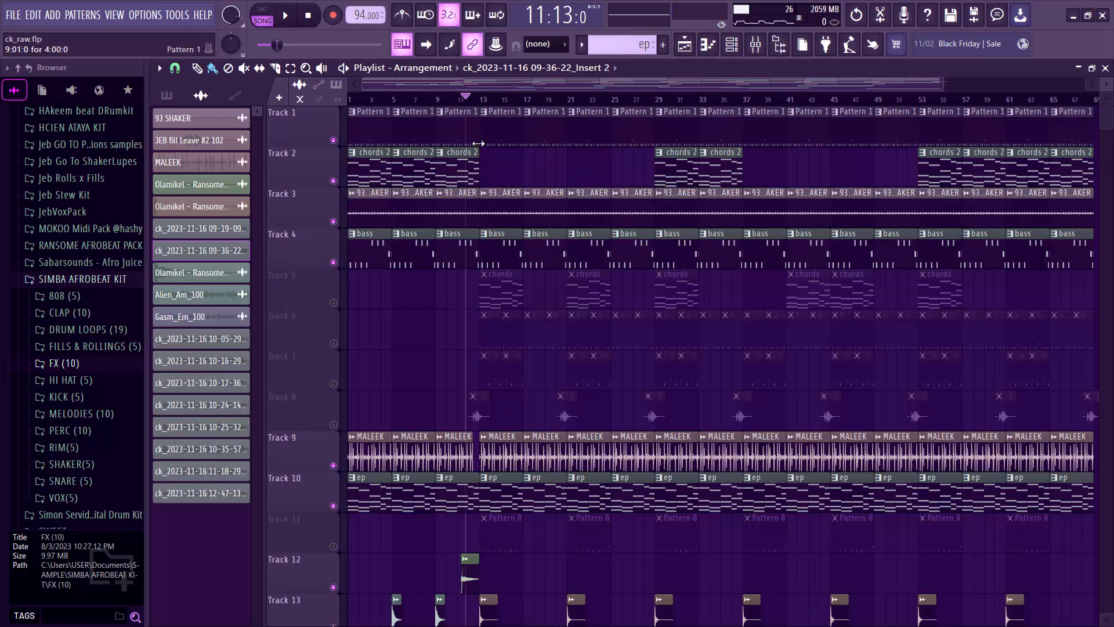
pyautogui.click(473, 102)
pyautogui.click(472, 102)
pyautogui.click(333, 302)
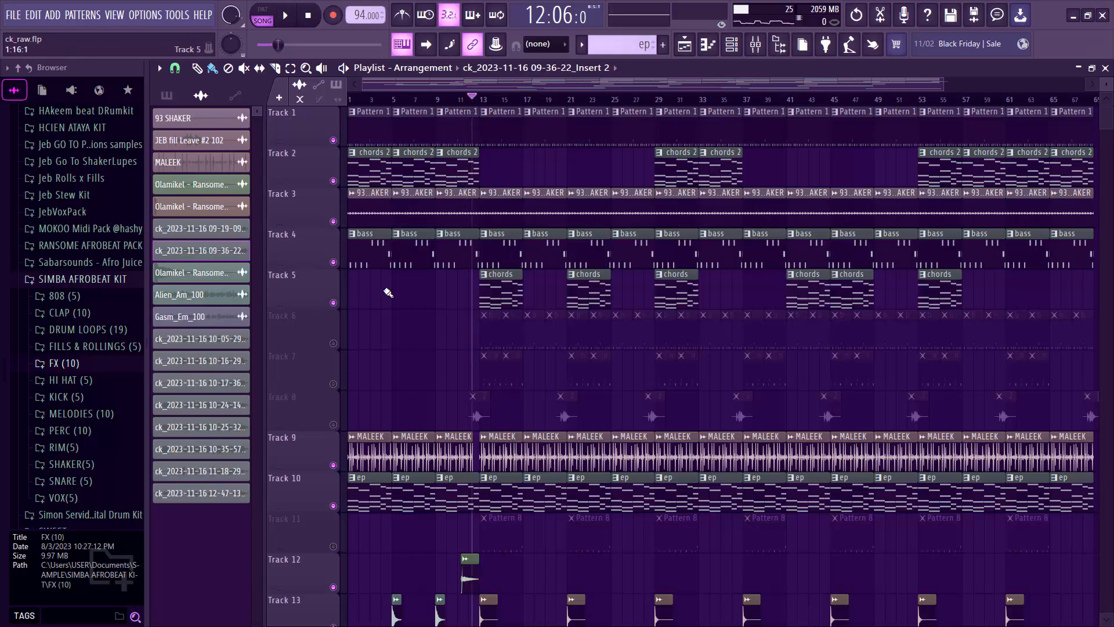
# Step: Open the Track 5 chords pattern in the piano roll and play it on its own
pyautogui.doubleClick(513, 301)
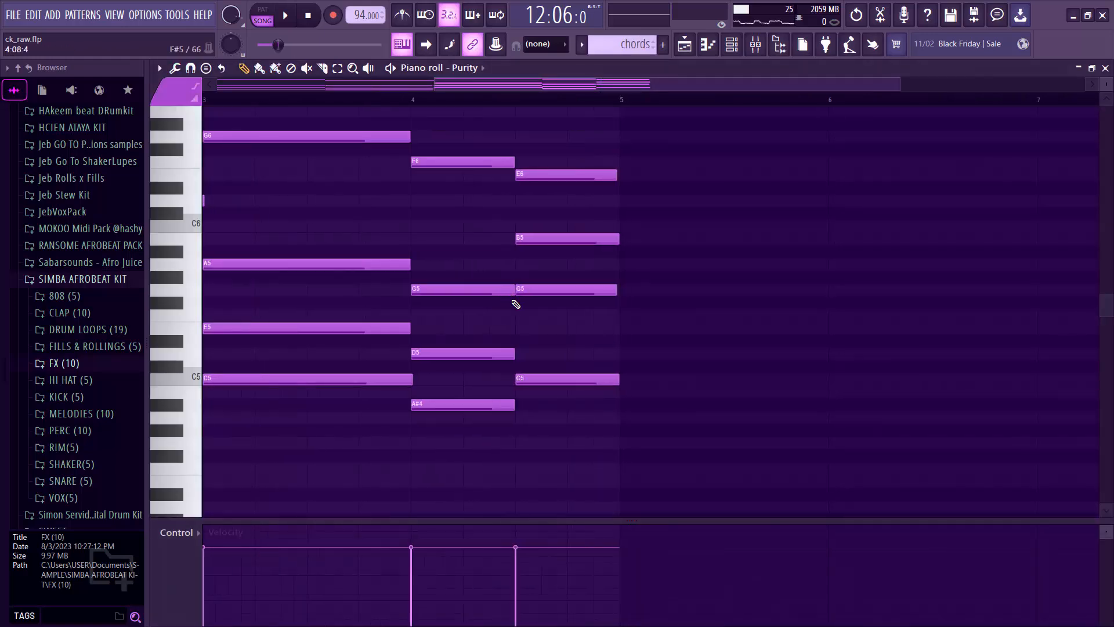
pyautogui.hotkey('ctrl', 'z')
pyautogui.click(1106, 68)
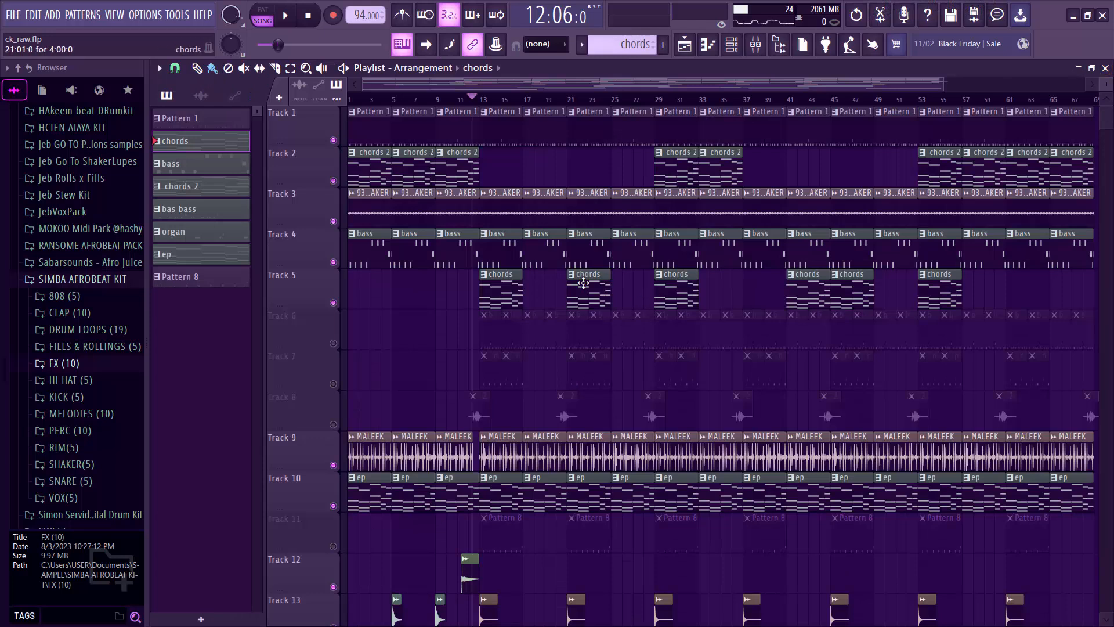
pyautogui.doubleClick(503, 299)
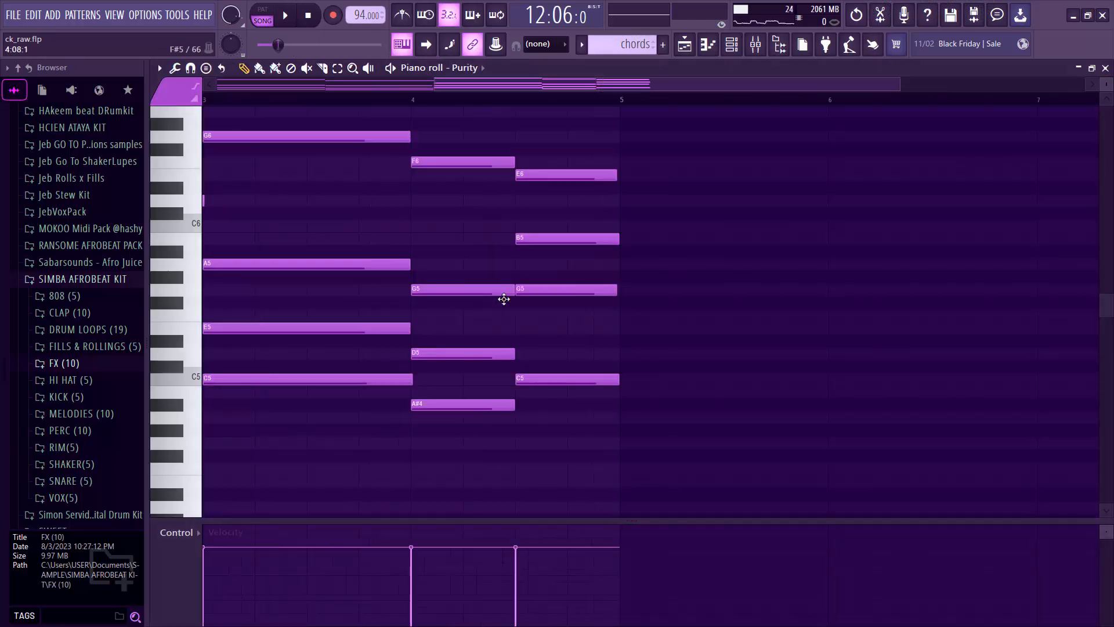
pyautogui.press('space')
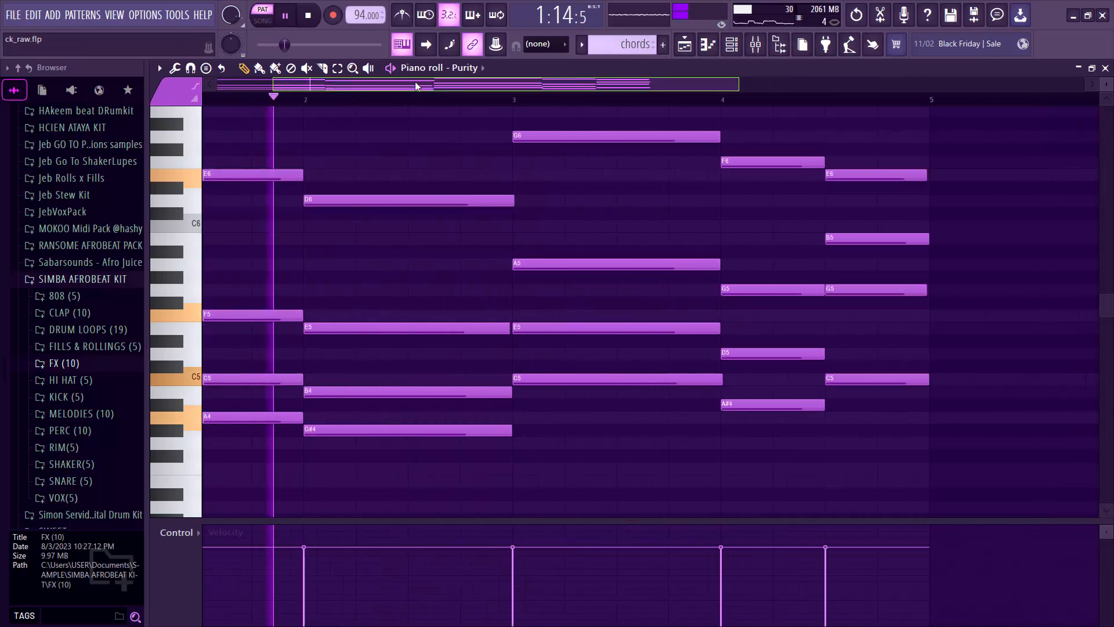
# Step: View the Reed Organ preset in the chords' Purity instrument, stop playback and return to the playlist
pyautogui.press('F6')
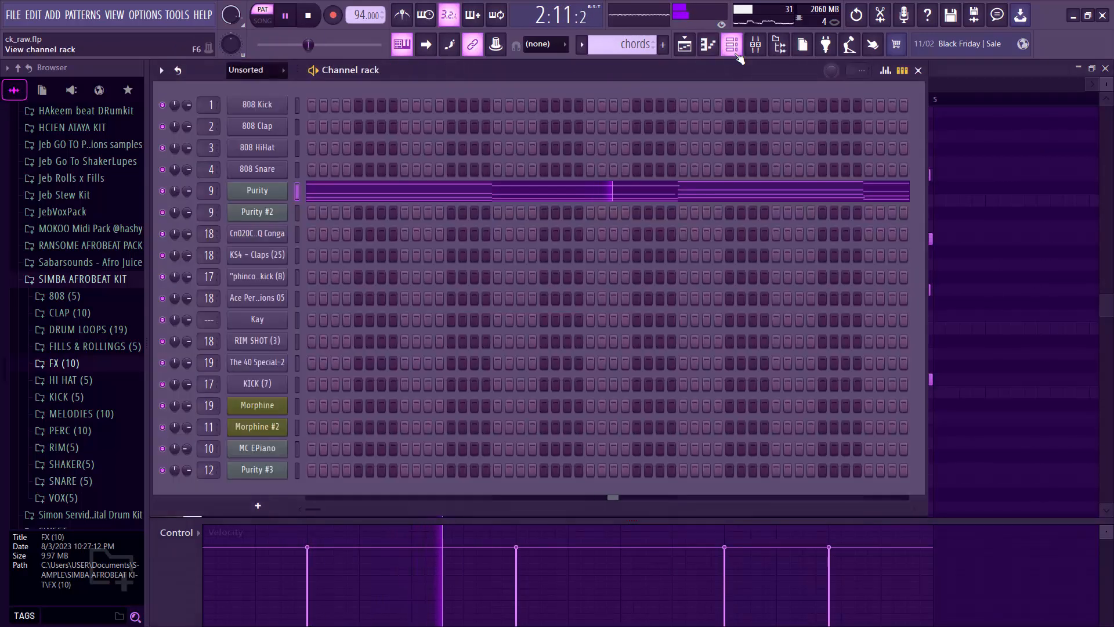
pyautogui.click(257, 196)
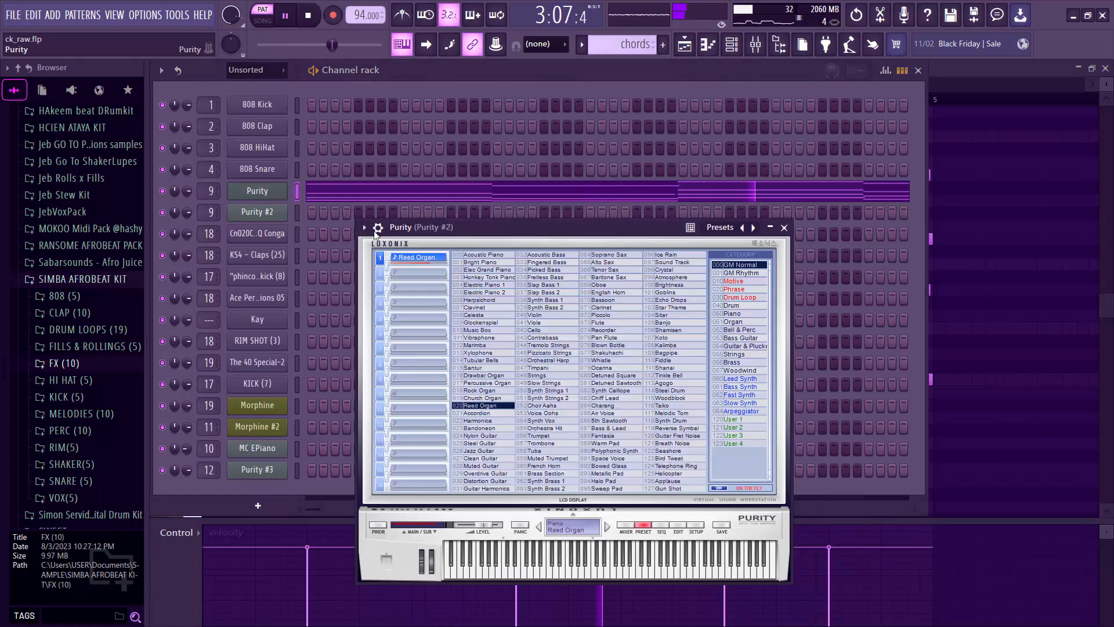
pyautogui.moveTo(577, 228)
pyautogui.mouseDown()
pyautogui.moveTo(565, 185)
pyautogui.moveTo(563, 221)
pyautogui.mouseUp()
pyautogui.press('space')
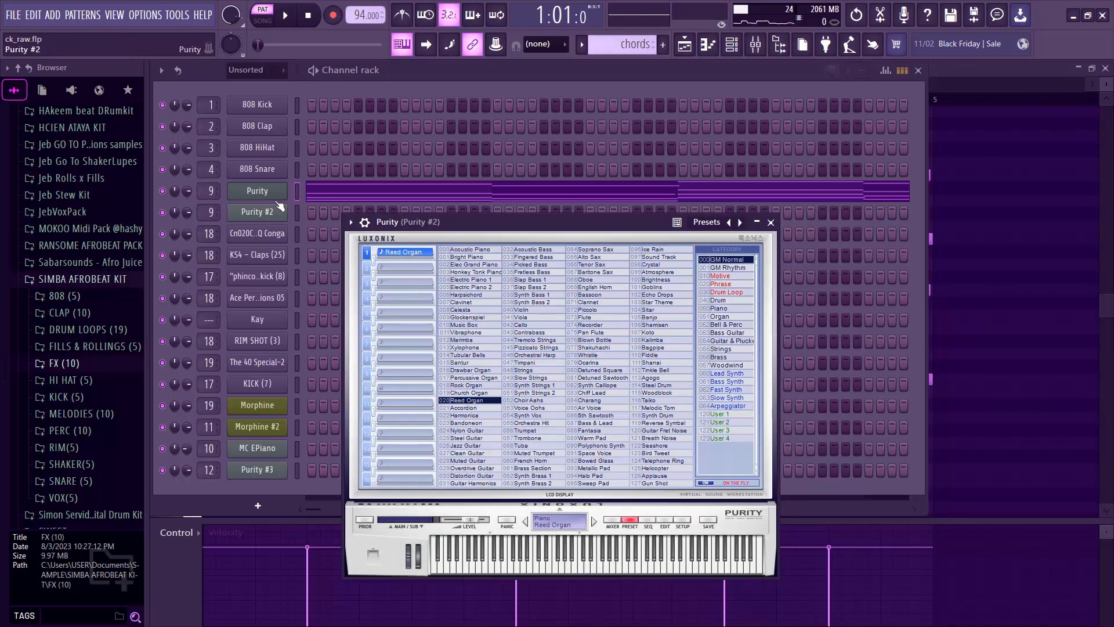
pyautogui.click(771, 222)
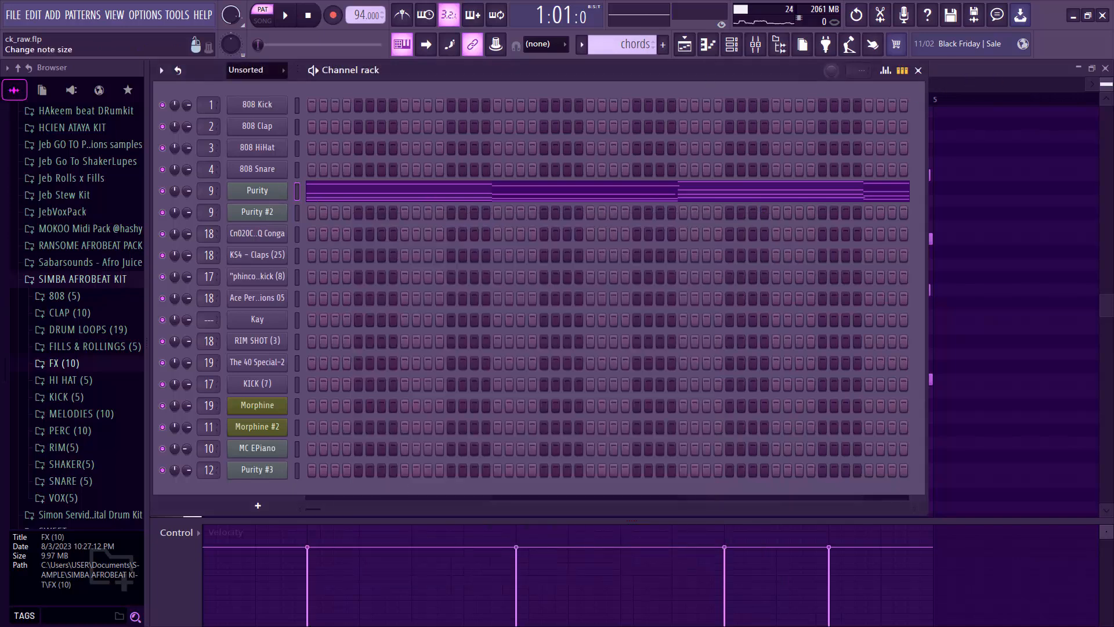
pyautogui.click(1105, 69)
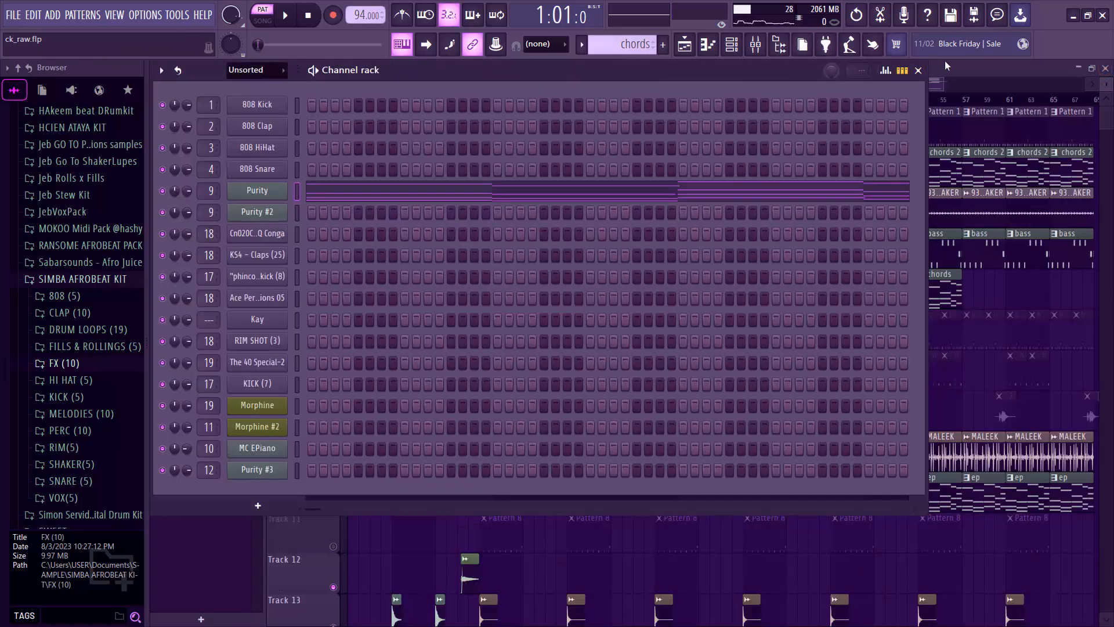
pyautogui.click(918, 70)
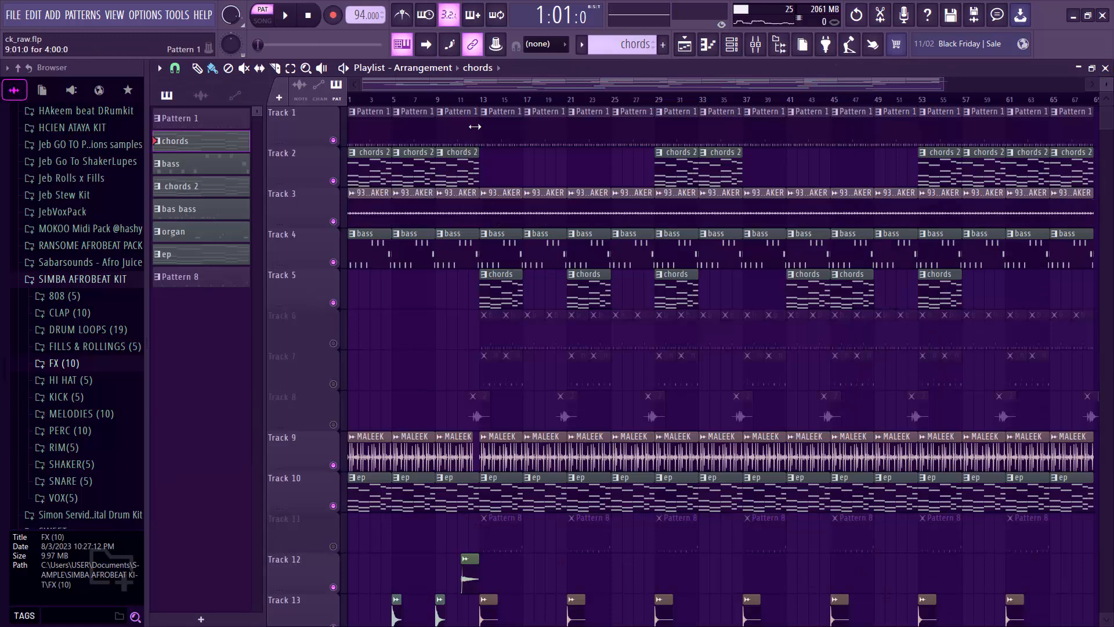
# Step: Unmute the audio clips on Track 8 and play the arrangement in song mode from bar 11
pyautogui.click(479, 101)
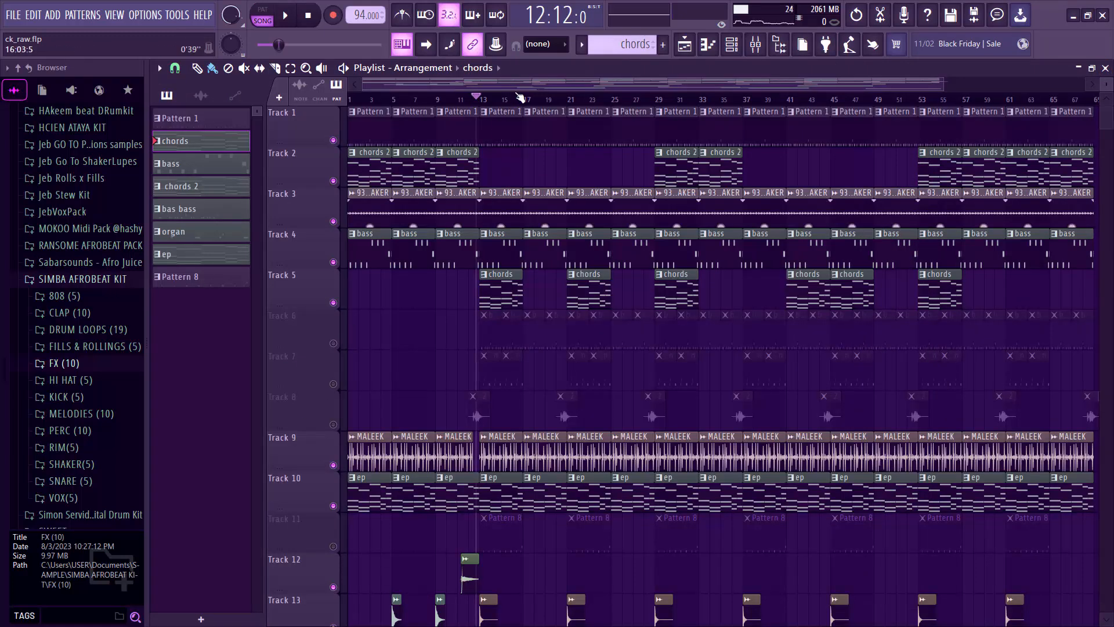
pyautogui.click(471, 102)
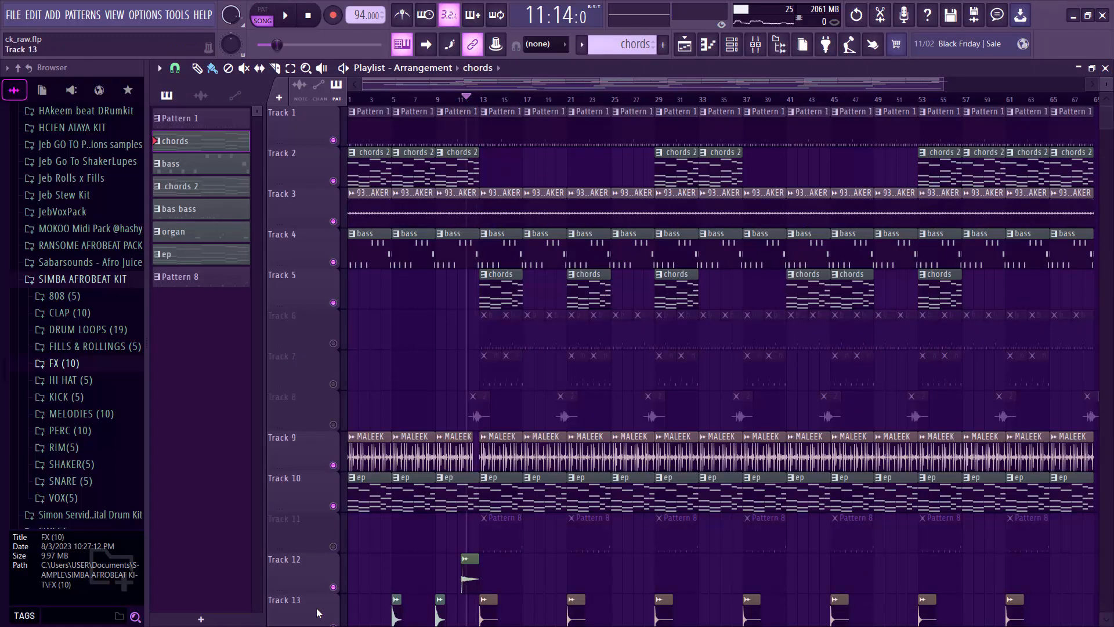
pyautogui.click(334, 424)
pyautogui.press('space')
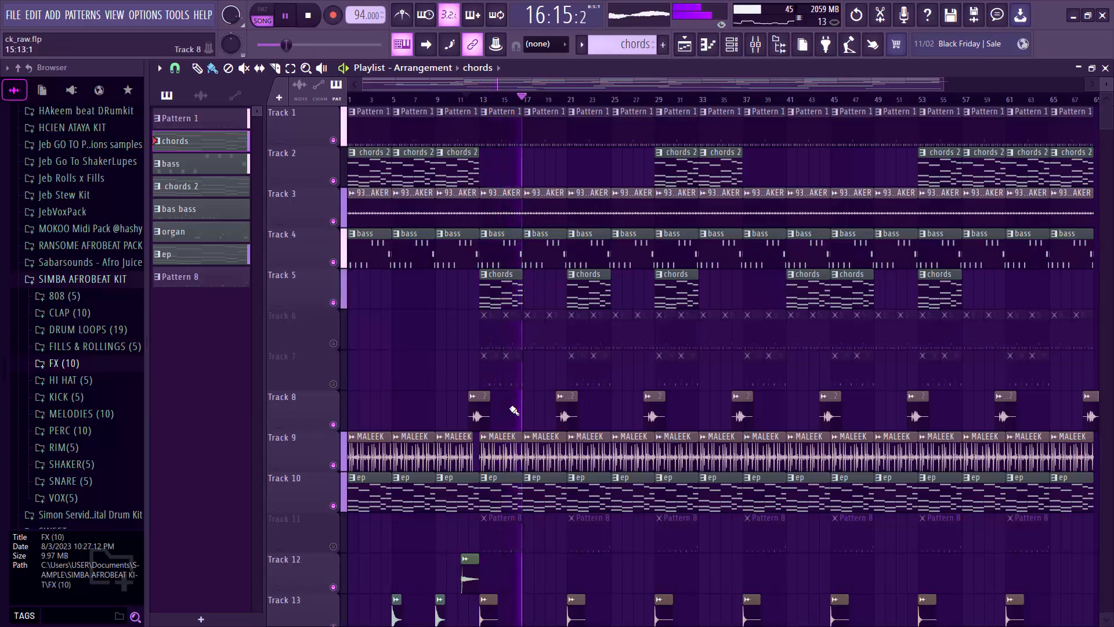
pyautogui.press('space')
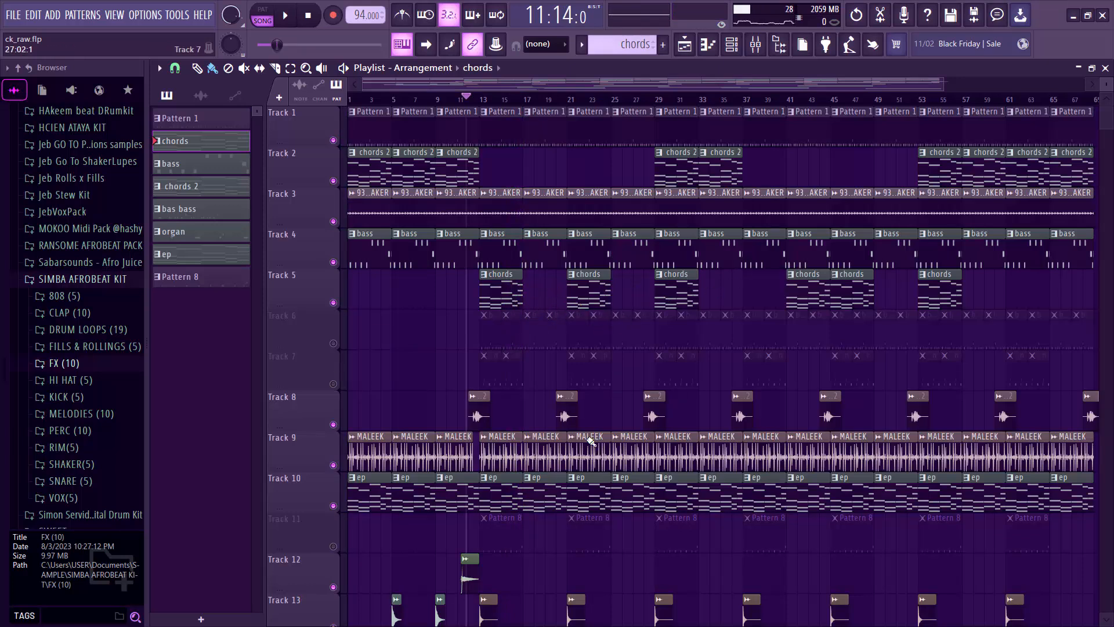
# Step: Select the ep pattern on Track 10 and replay the arrangement from bar 11
pyautogui.click(364, 500)
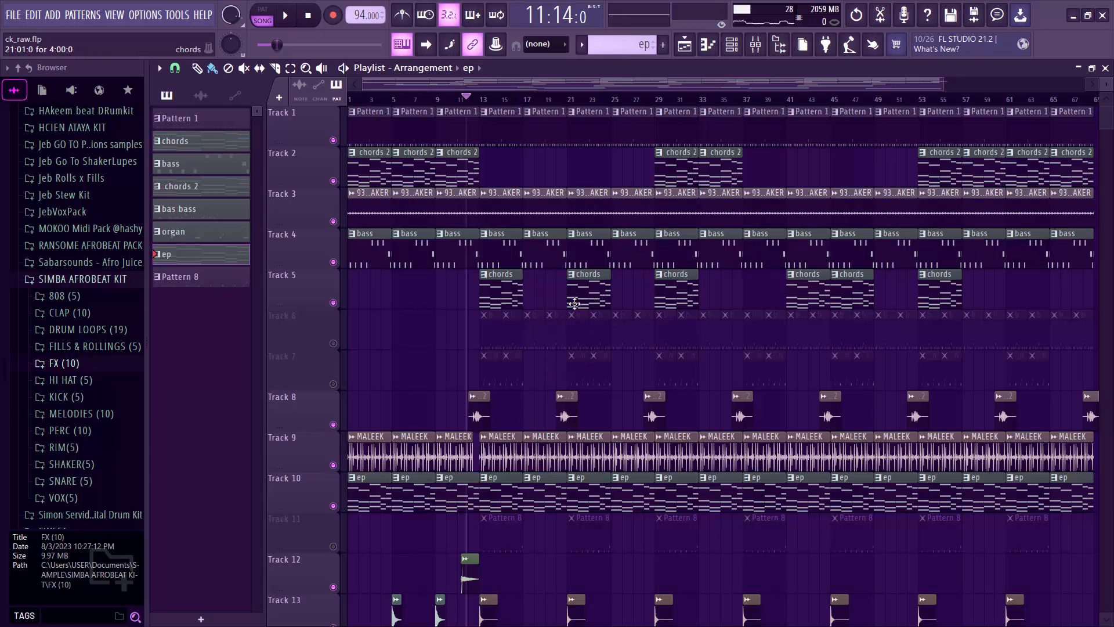
pyautogui.press('space')
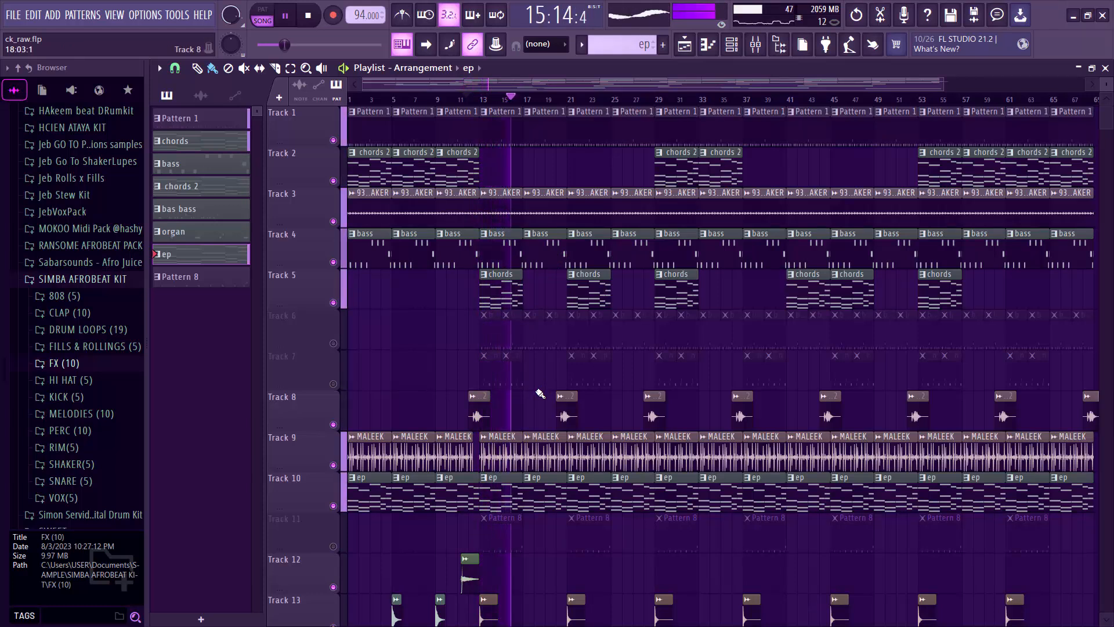
pyautogui.press('space')
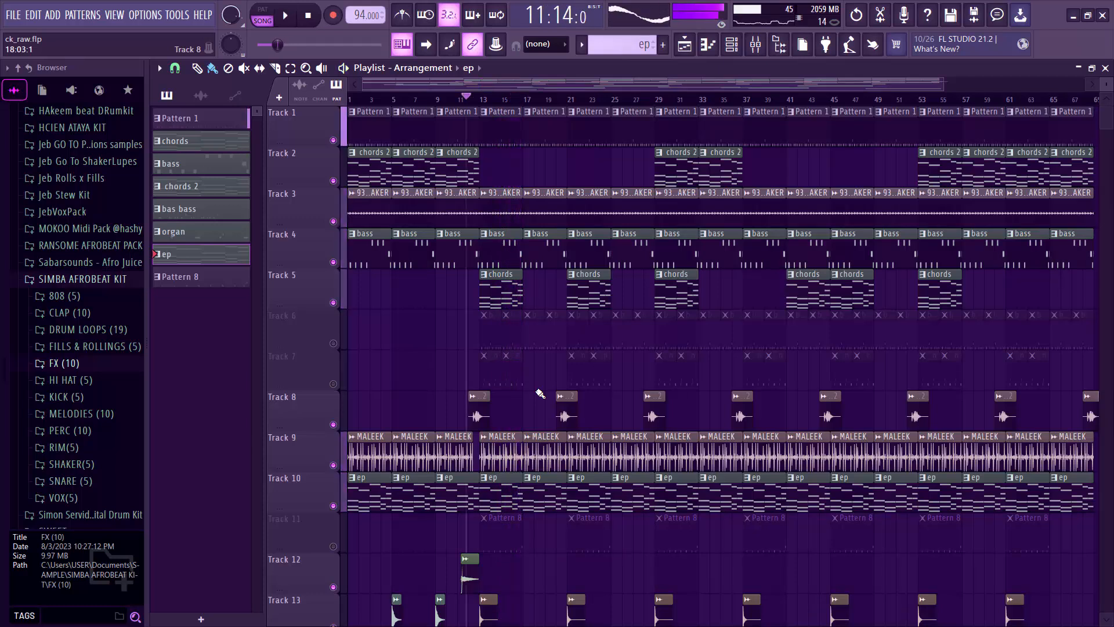
# Step: Unmute Track 6 and audition its bas bass pattern in the piano roll
pyautogui.click(334, 345)
pyautogui.doubleClick(486, 331)
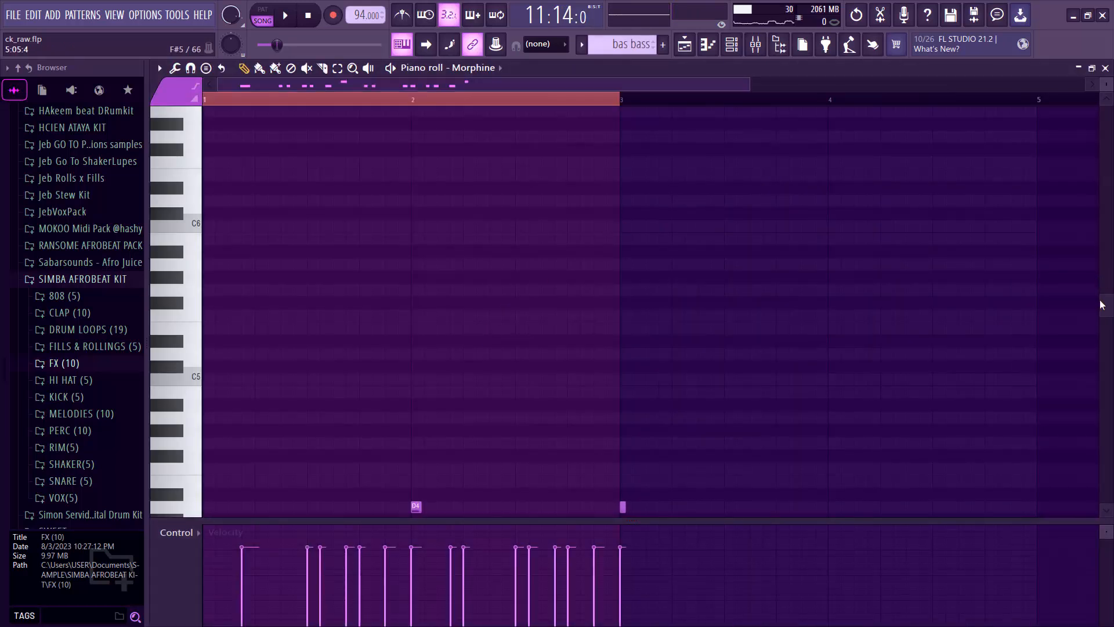
pyautogui.scroll(-5, 1105, 304)
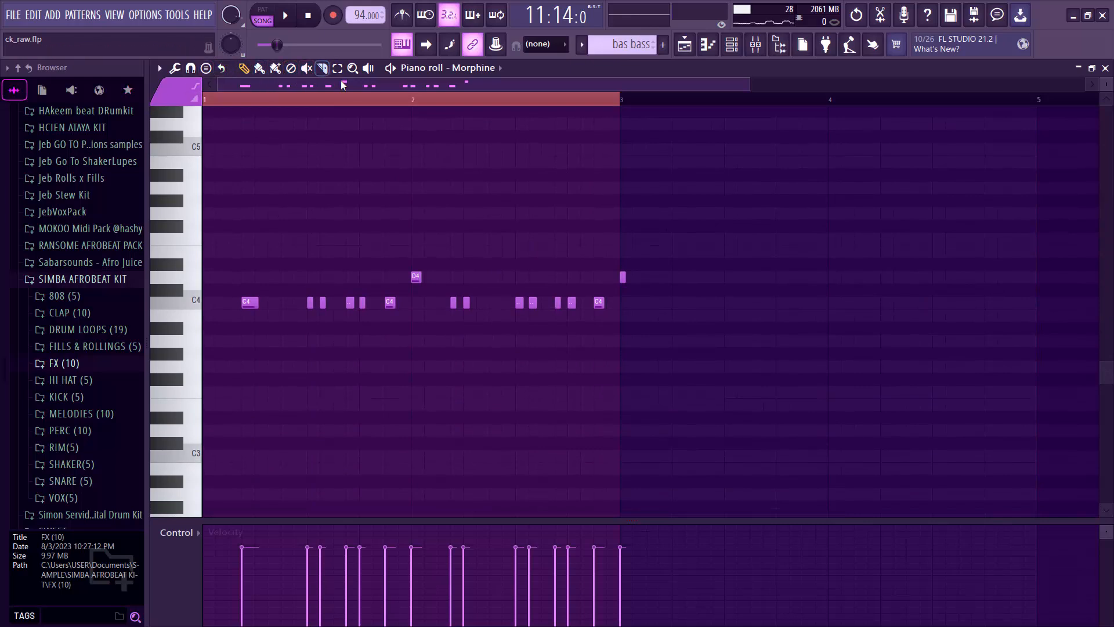
pyautogui.click(390, 71)
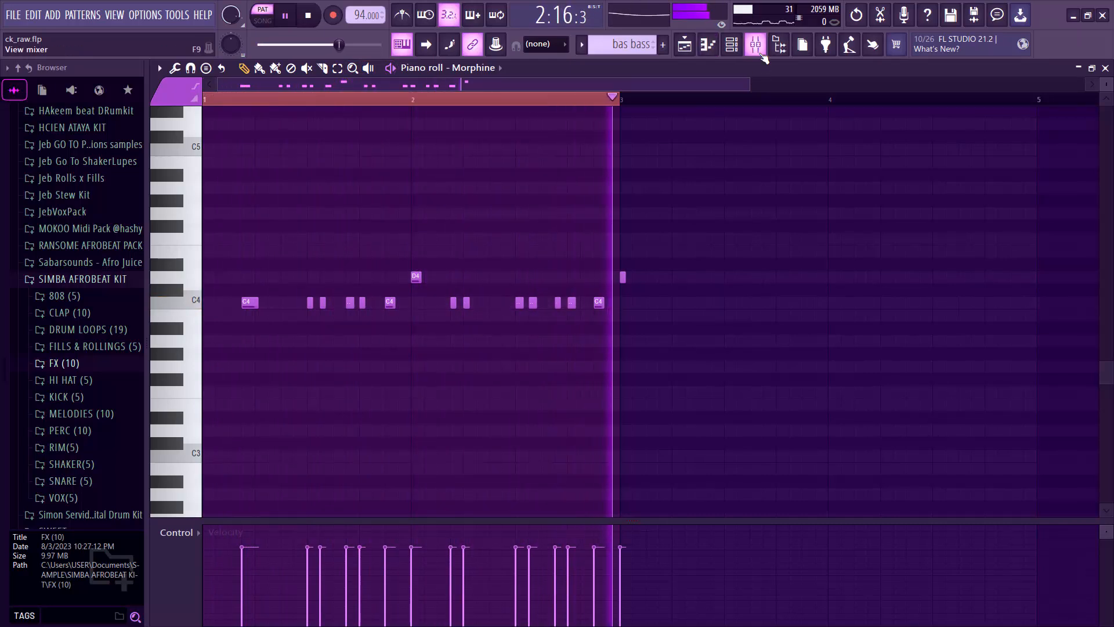
pyautogui.press('space')
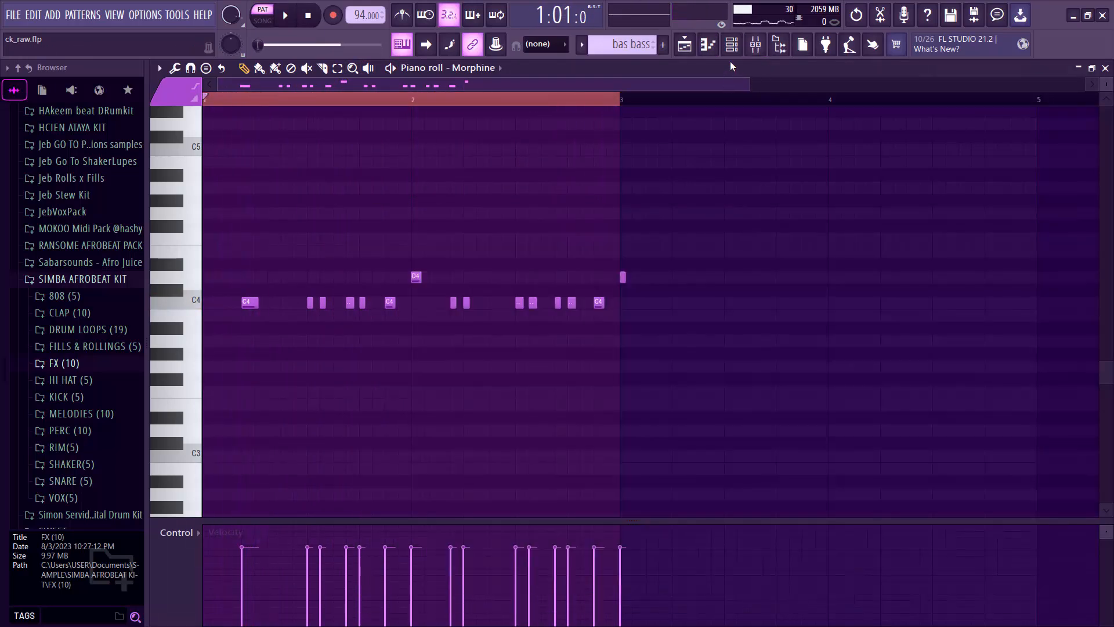
# Step: View the bas bass pattern's Morphine instrument with the BAS B3 Bass FG preset and its presets library, then return to the playlist
pyautogui.click(733, 46)
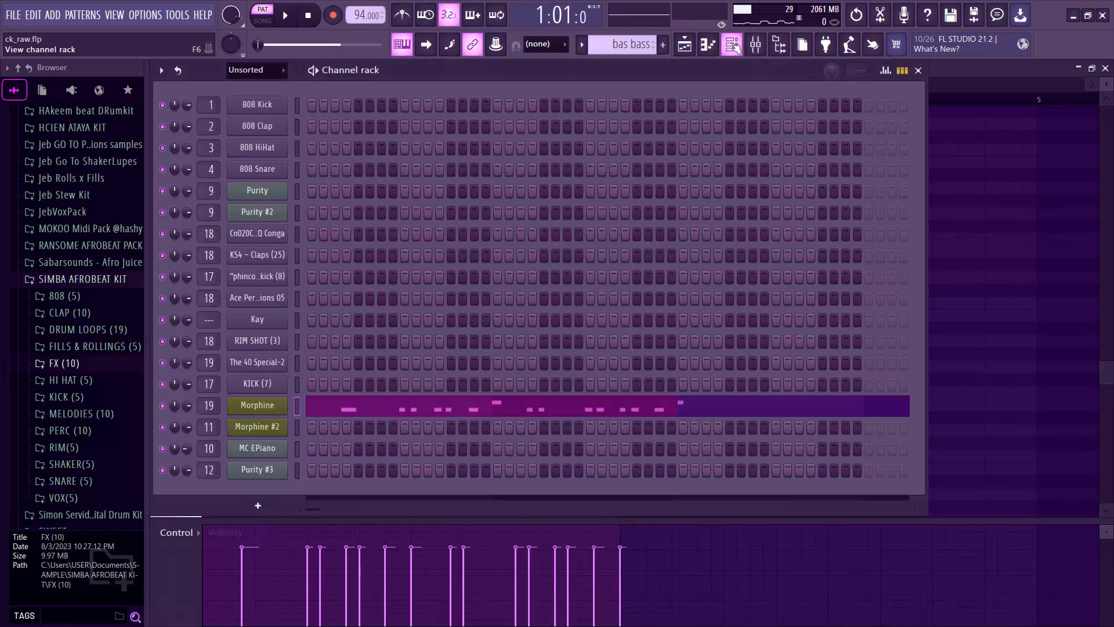
pyautogui.click(259, 409)
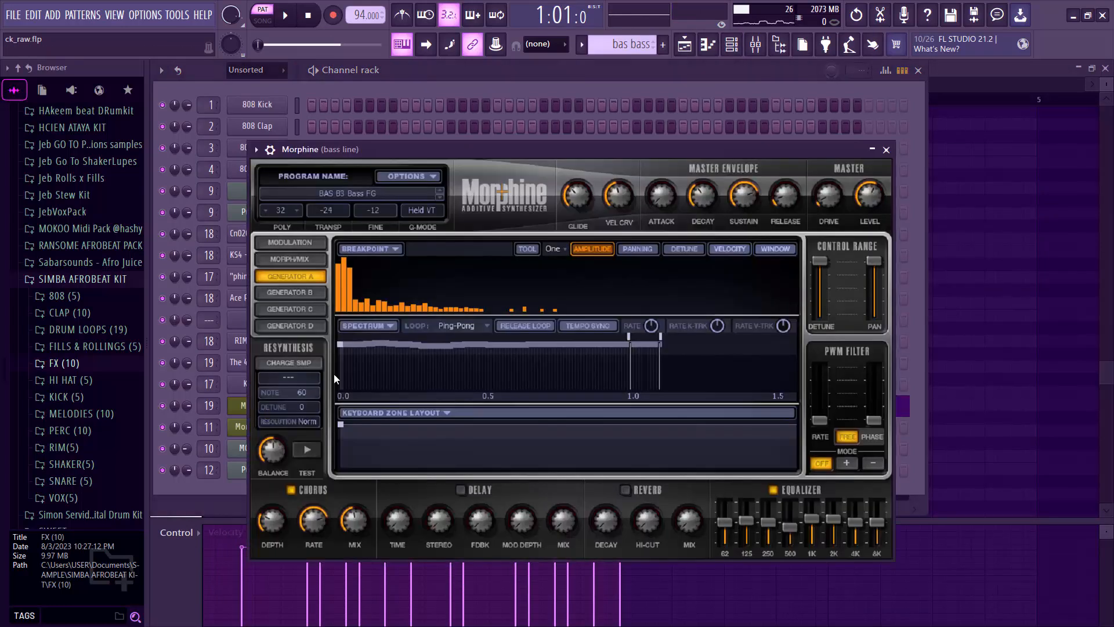
pyautogui.moveTo(487, 145); pyautogui.dragTo(484, 134)
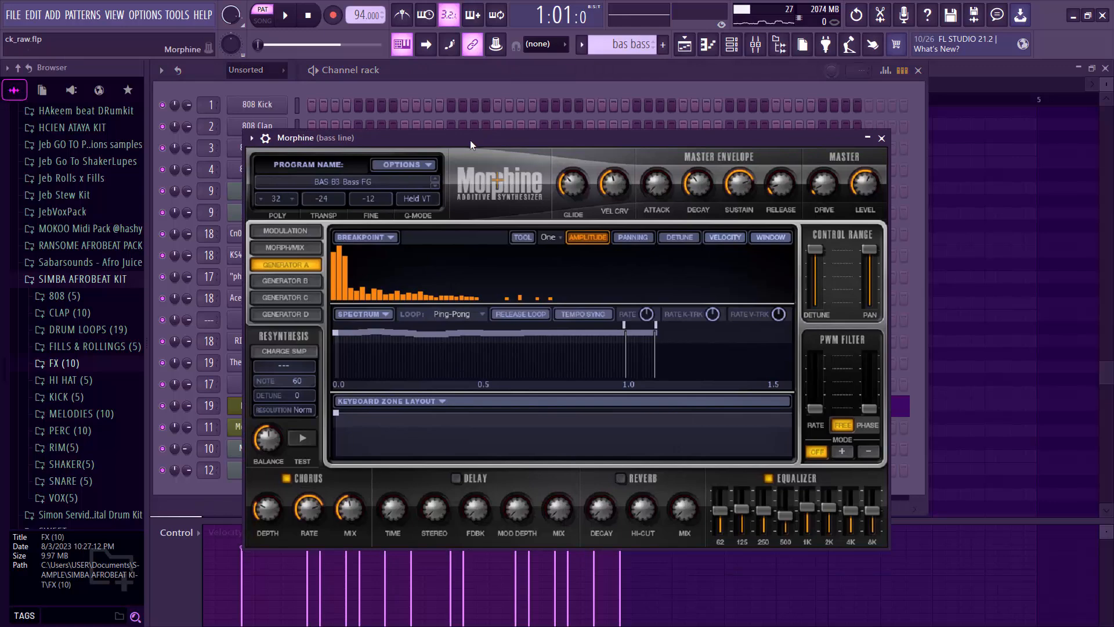
pyautogui.click(343, 180)
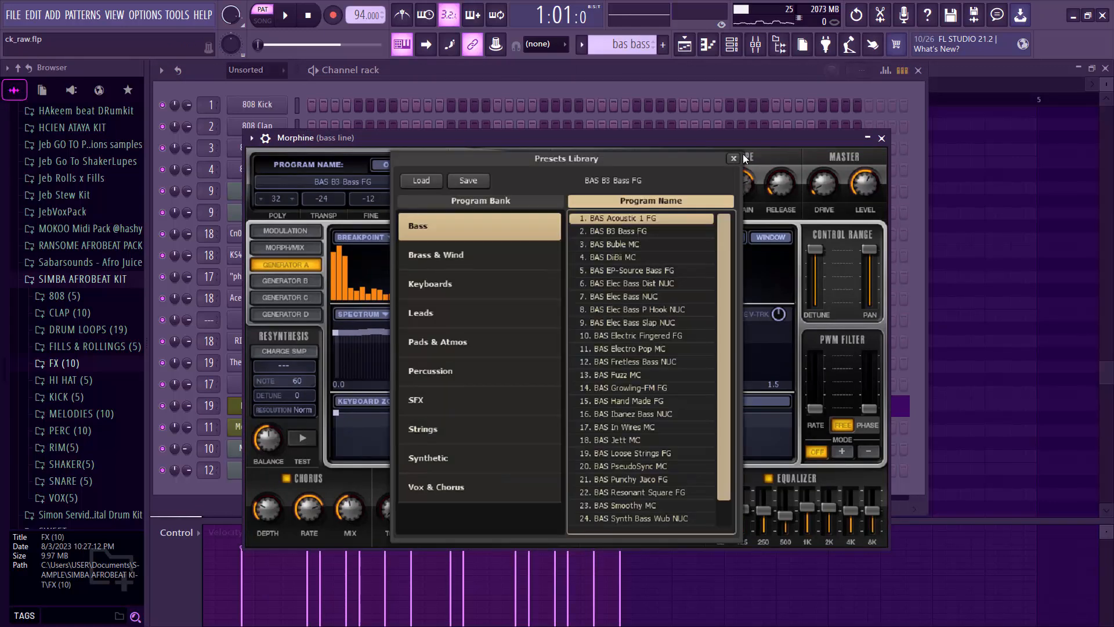
pyautogui.click(733, 159)
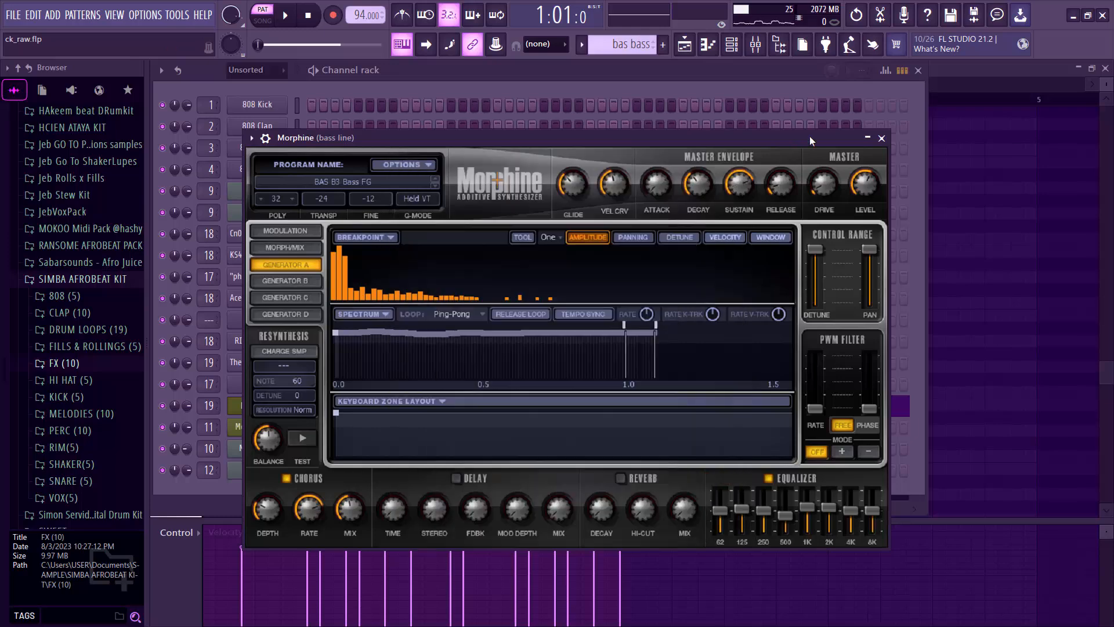
pyautogui.click(882, 138)
pyautogui.press('F7')
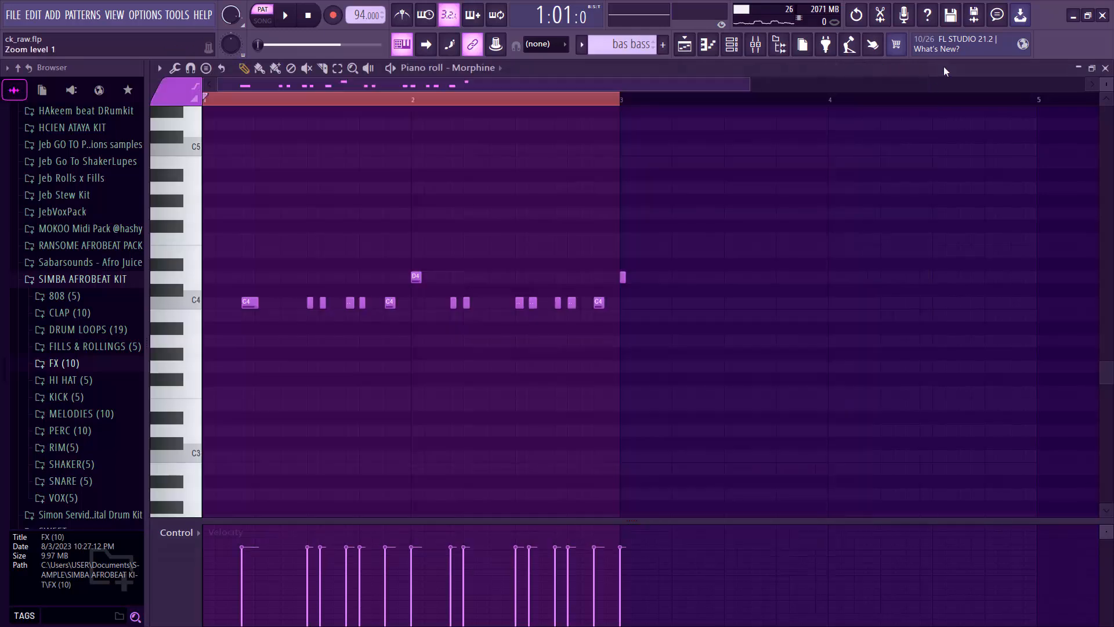
pyautogui.click(1106, 68)
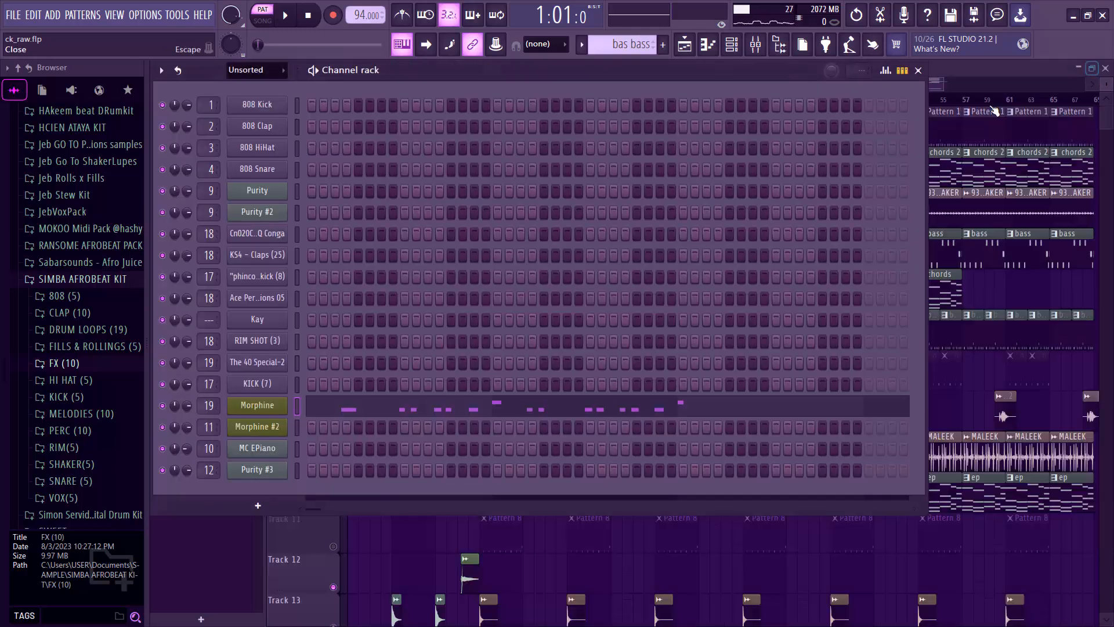
pyautogui.click(979, 68)
# Step: Switch playback to song mode and play the arrangement from bar 12 with the Track 6 bas bass active
pyautogui.press('space')
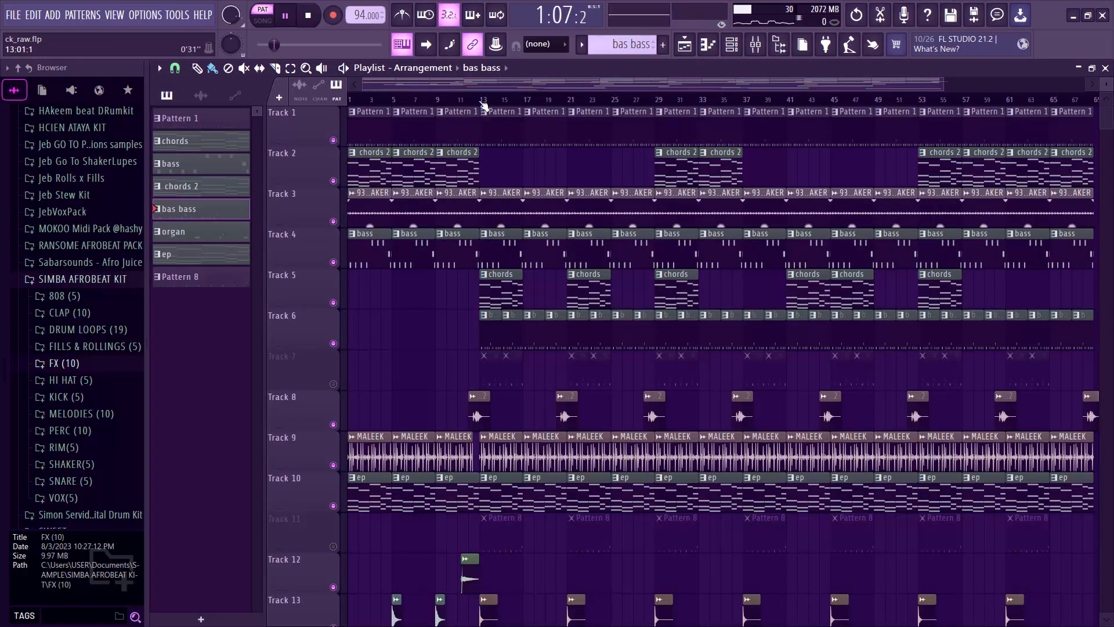
pyautogui.press('l')
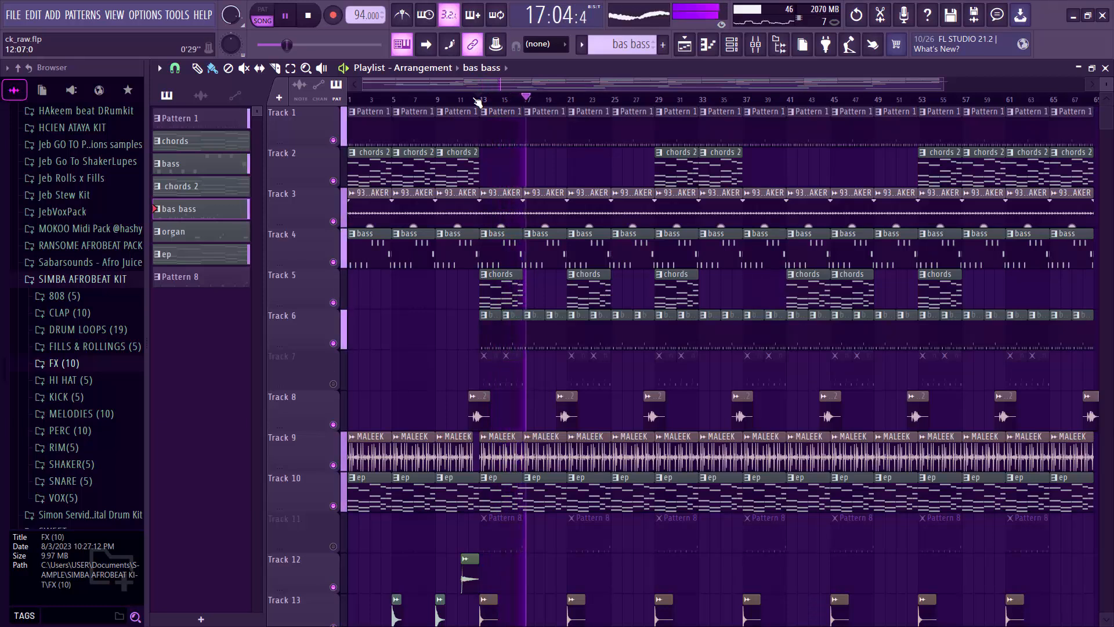
pyautogui.press('space')
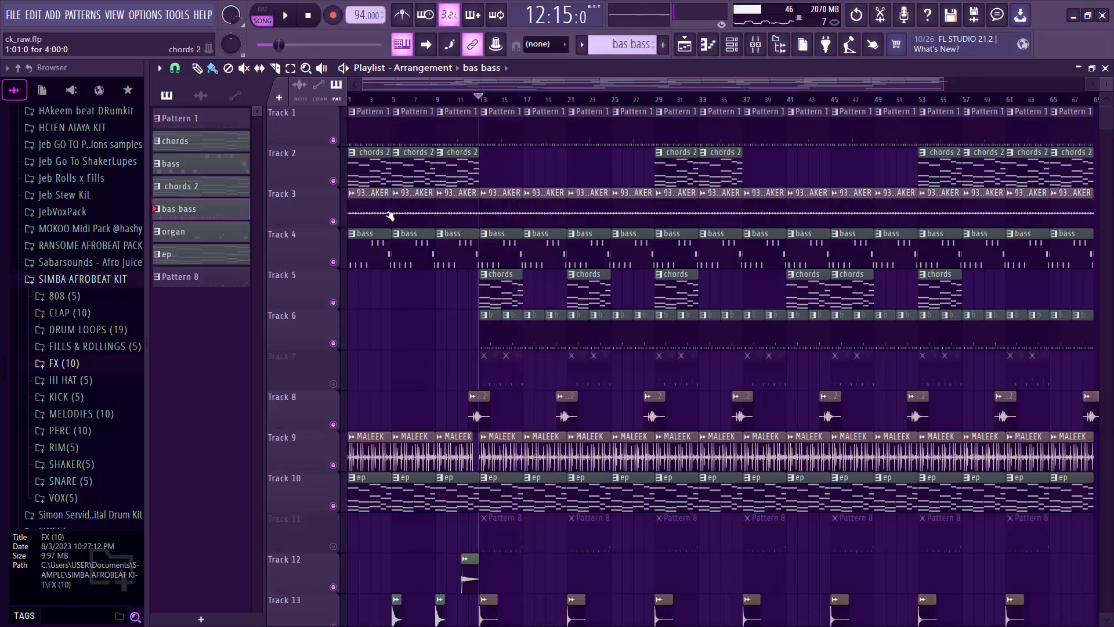
# Step: Unmute the organ clips on Track 7
pyautogui.click(334, 385)
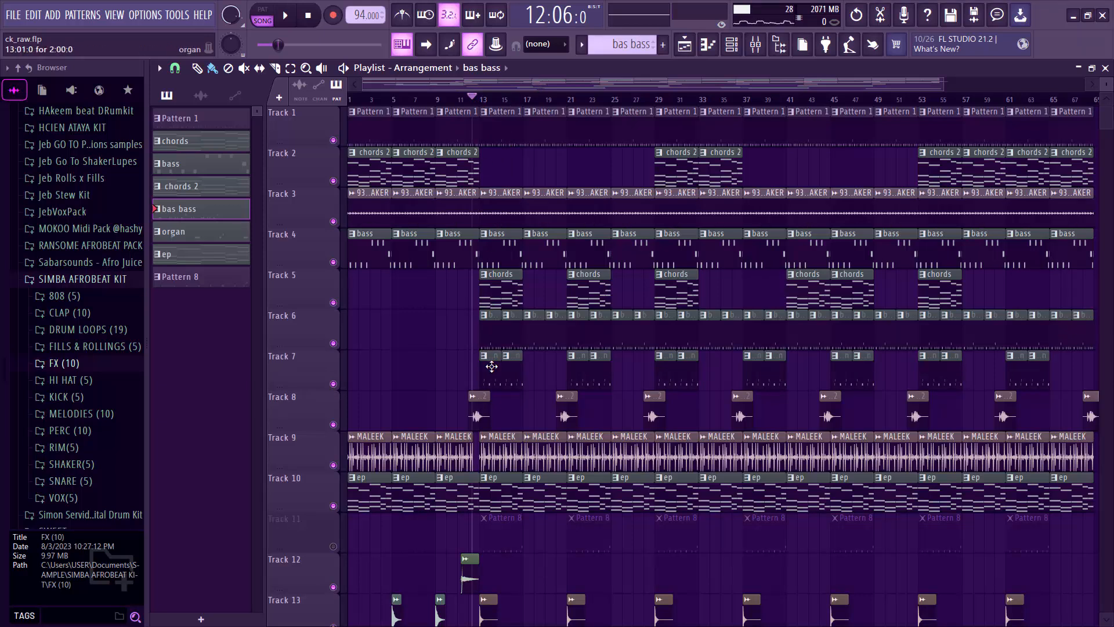
# Step: Open the organ pattern from Track 7 in the piano roll and audition it from its first bar
pyautogui.doubleClick(492, 370)
pyautogui.moveTo(471, 85); pyautogui.dragTo(249, 88)
pyautogui.click(368, 68)
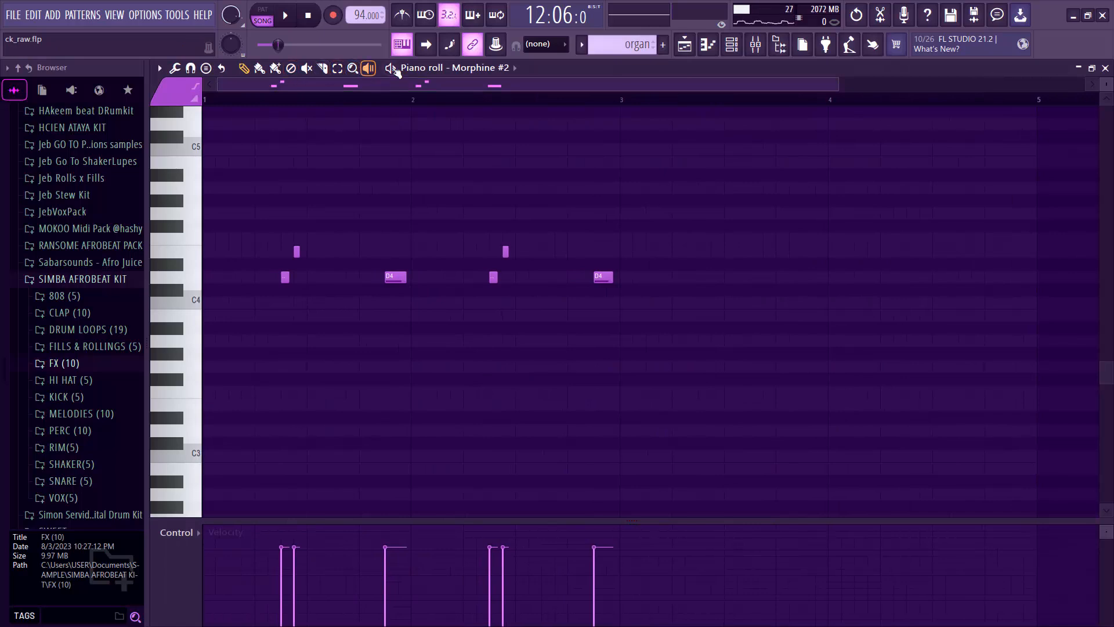
pyautogui.click(391, 68)
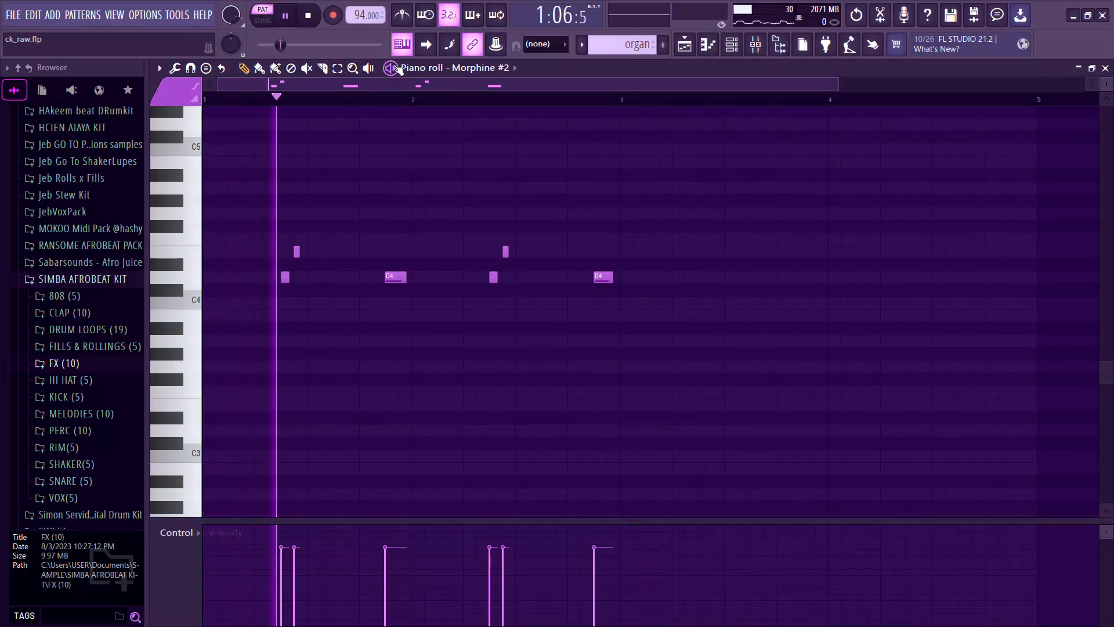
# Step: Stop playback and view the organ's Morphine #2 instrument with the KBD Church Organ NUC preset, then close it and the piano roll
pyautogui.click(739, 51)
pyautogui.press('space')
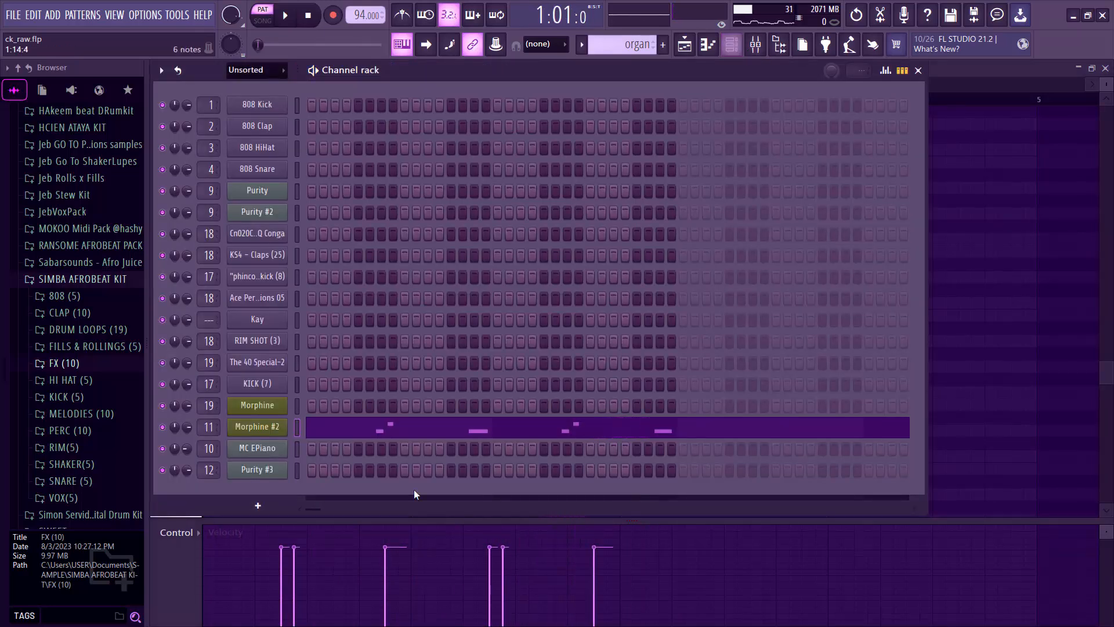
pyautogui.click(283, 431)
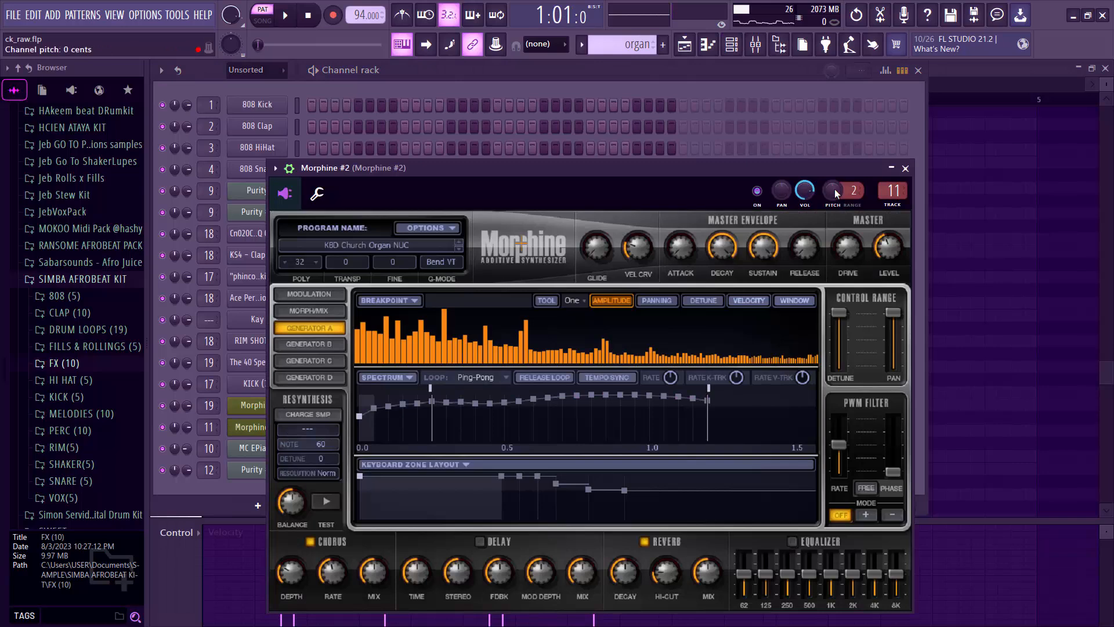
pyautogui.click(906, 172)
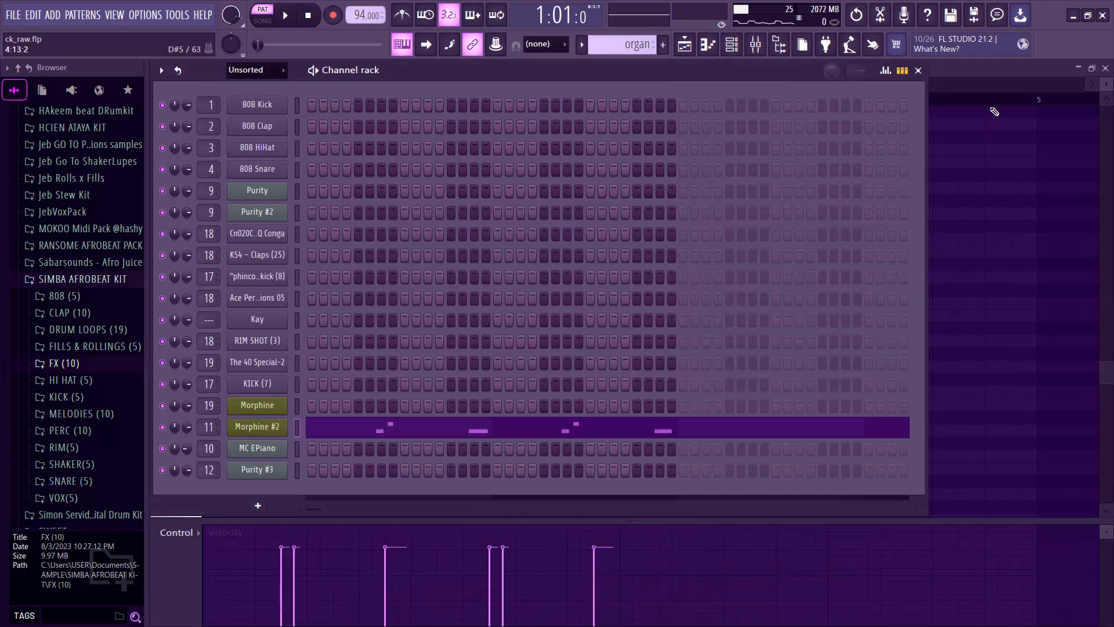
pyautogui.click(1105, 68)
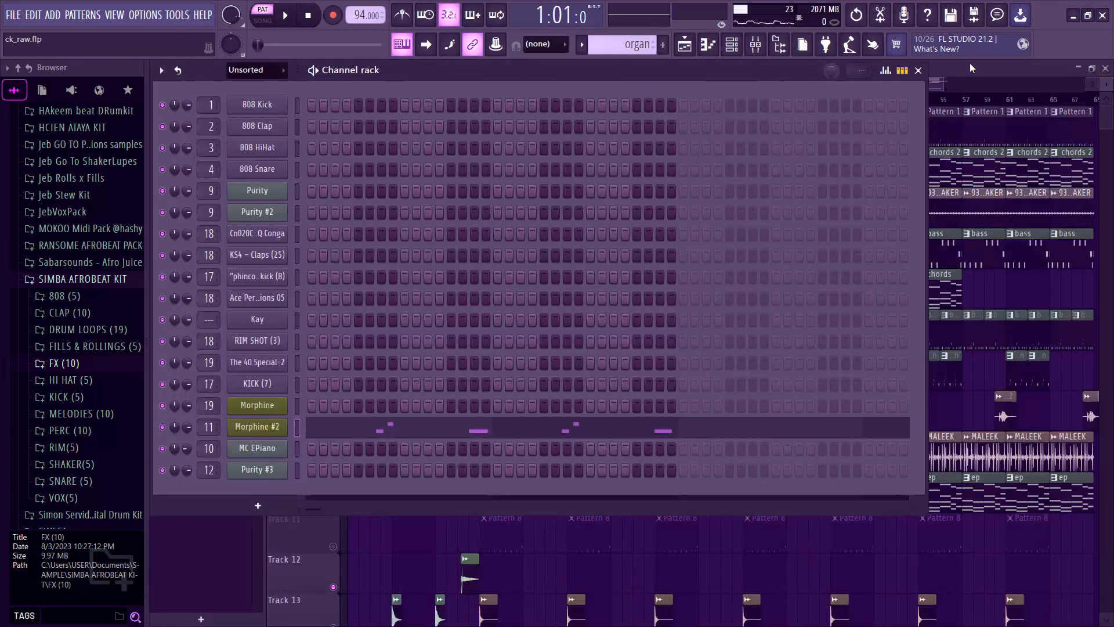
# Step: Bring the playlist forward and play the arrangement in song mode from bar 12 with the Track 7 organ active
pyautogui.click(1006, 74)
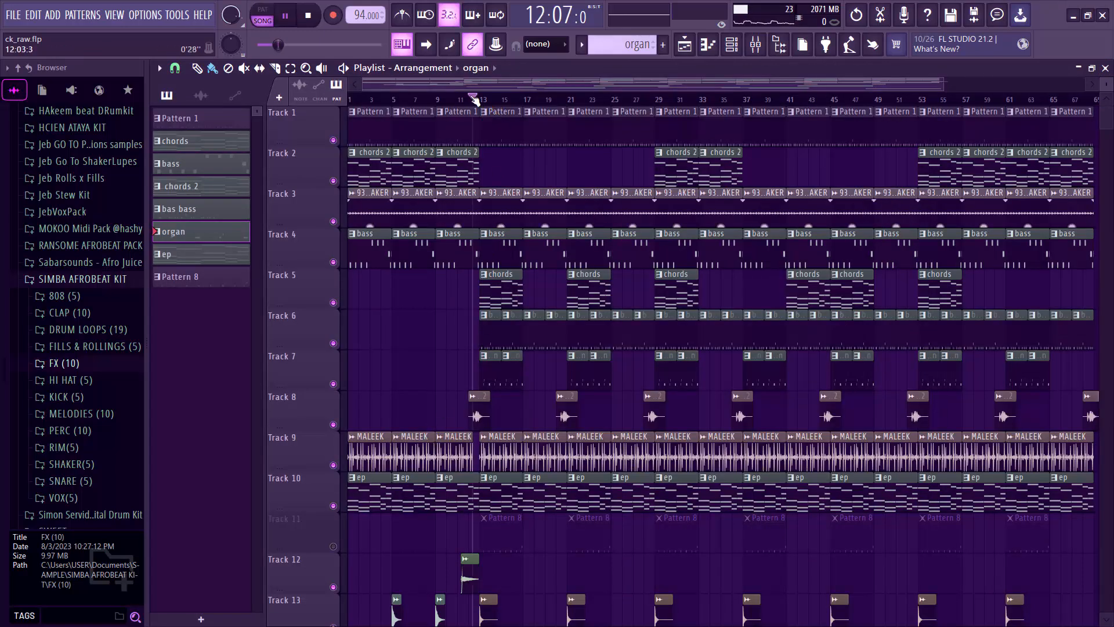
pyautogui.press('space')
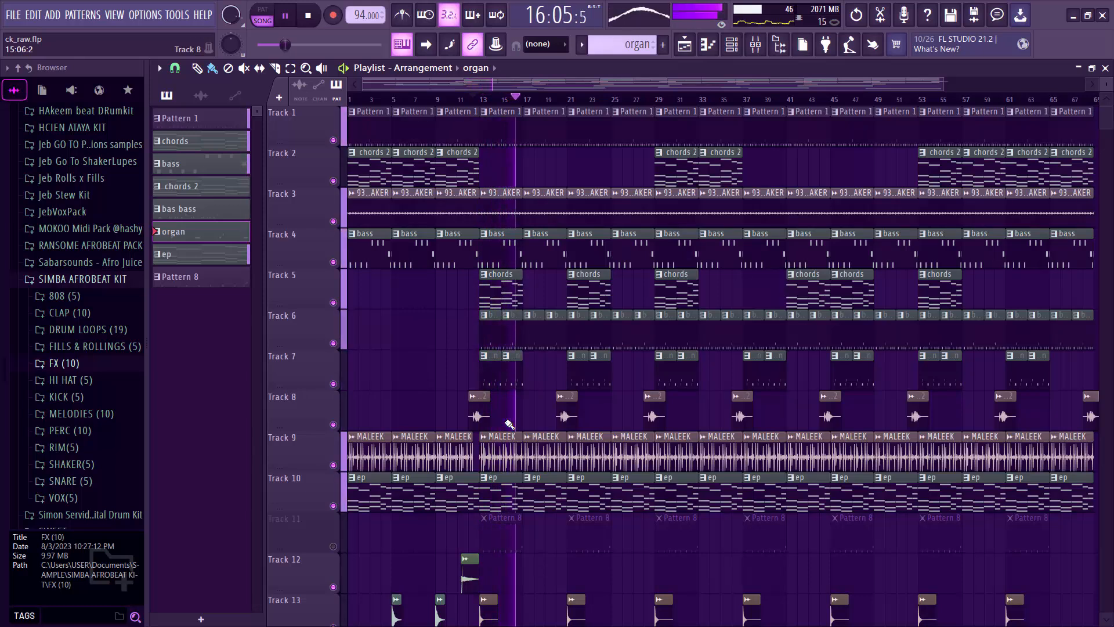
pyautogui.press('space')
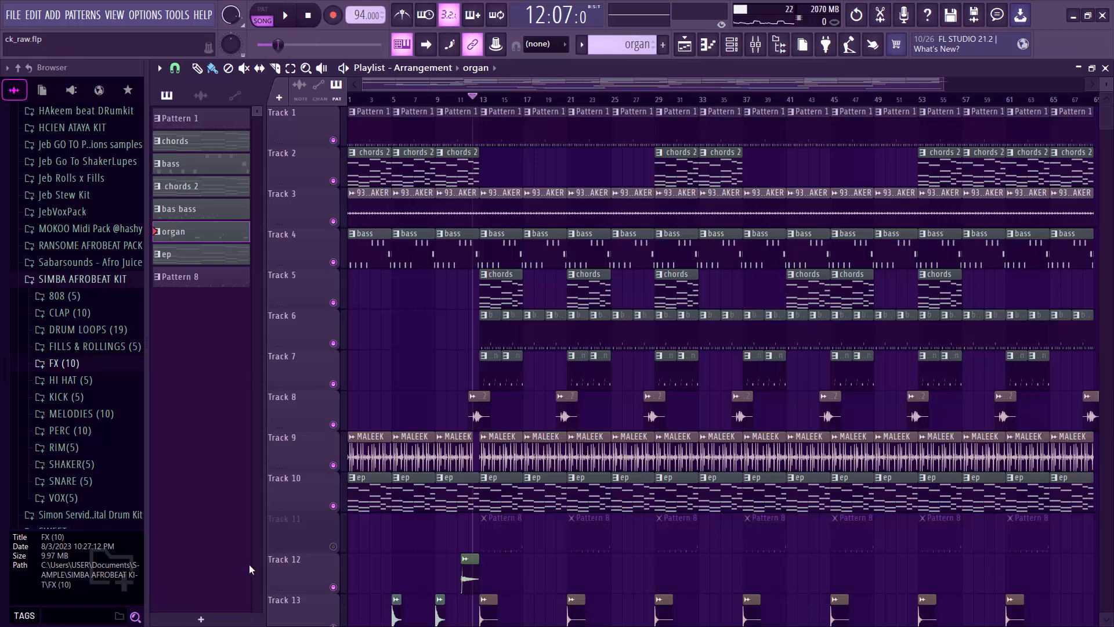
# Step: Unmute Track 11 and audition the notes of Pattern 8 in the piano roll, then return to the playlist
pyautogui.click(334, 547)
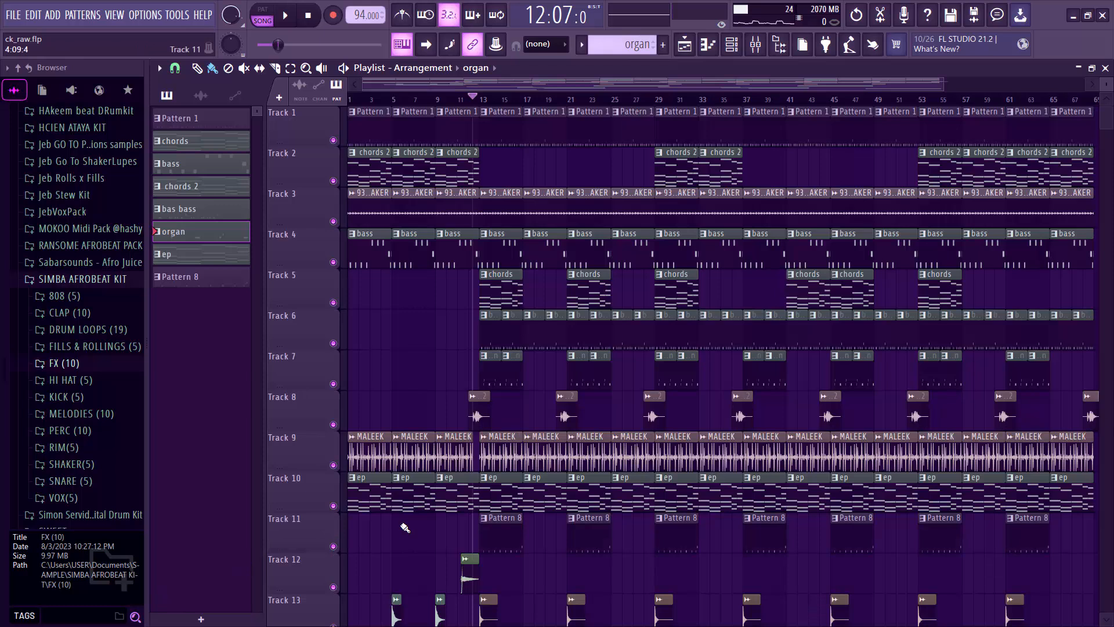
pyautogui.doubleClick(500, 544)
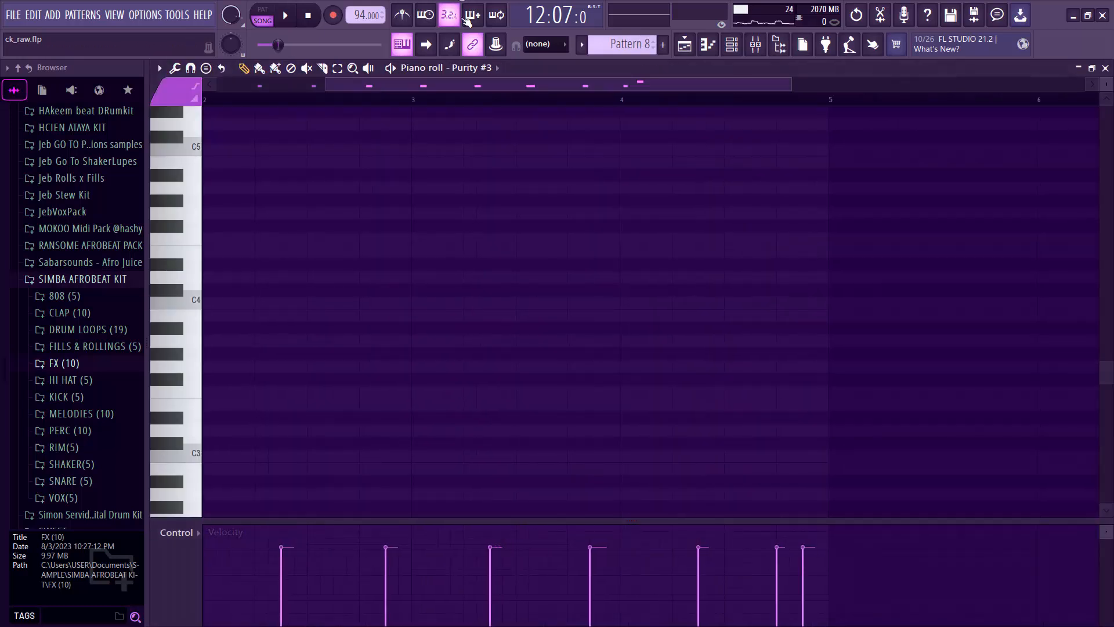
pyautogui.moveTo(485, 86); pyautogui.dragTo(249, 86)
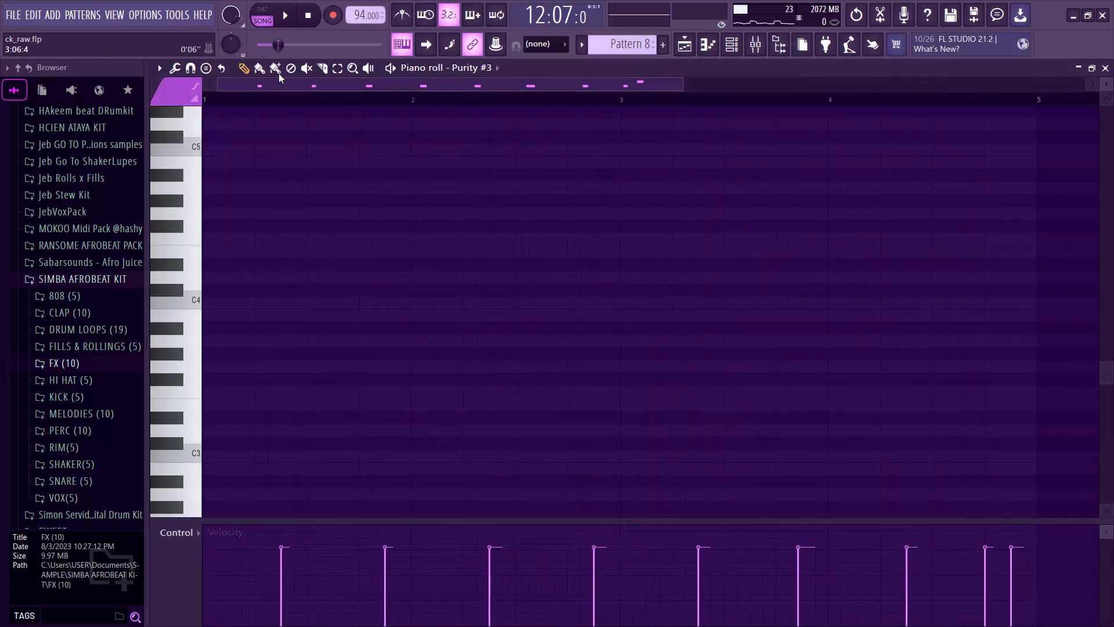
pyautogui.click(390, 69)
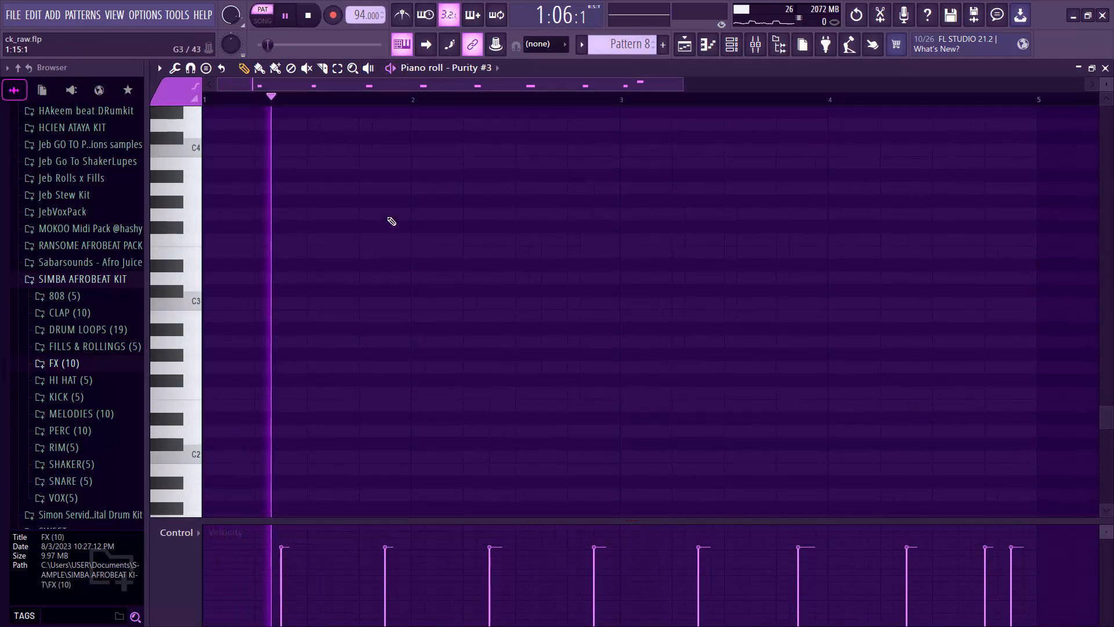
pyautogui.scroll(-10, 389, 234)
pyautogui.scroll(15, 391, 239)
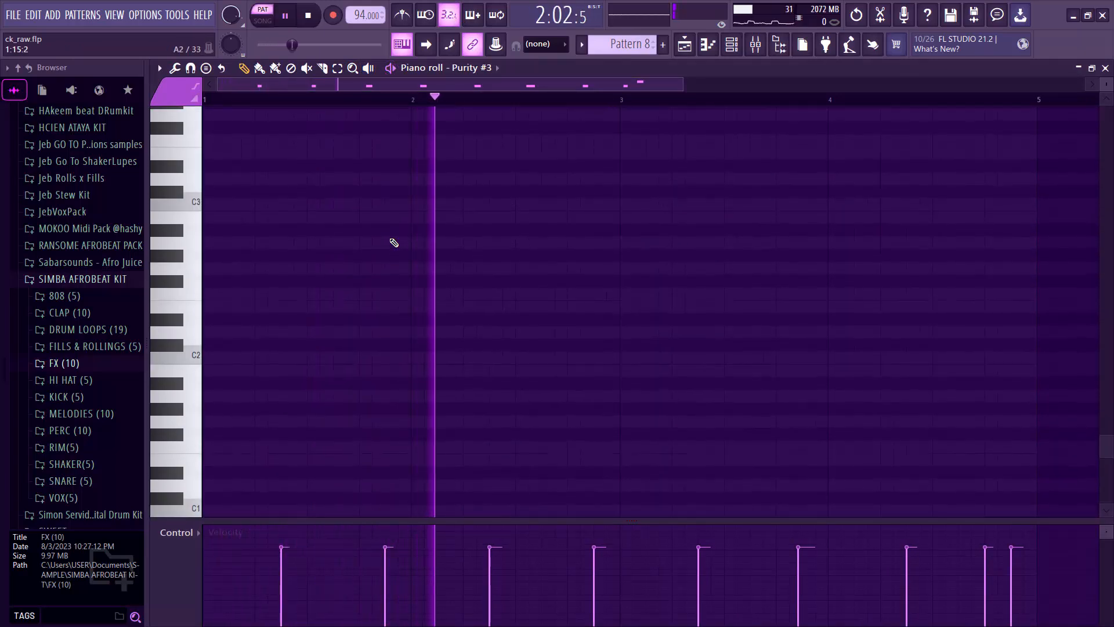
pyautogui.scroll(5, 391, 243)
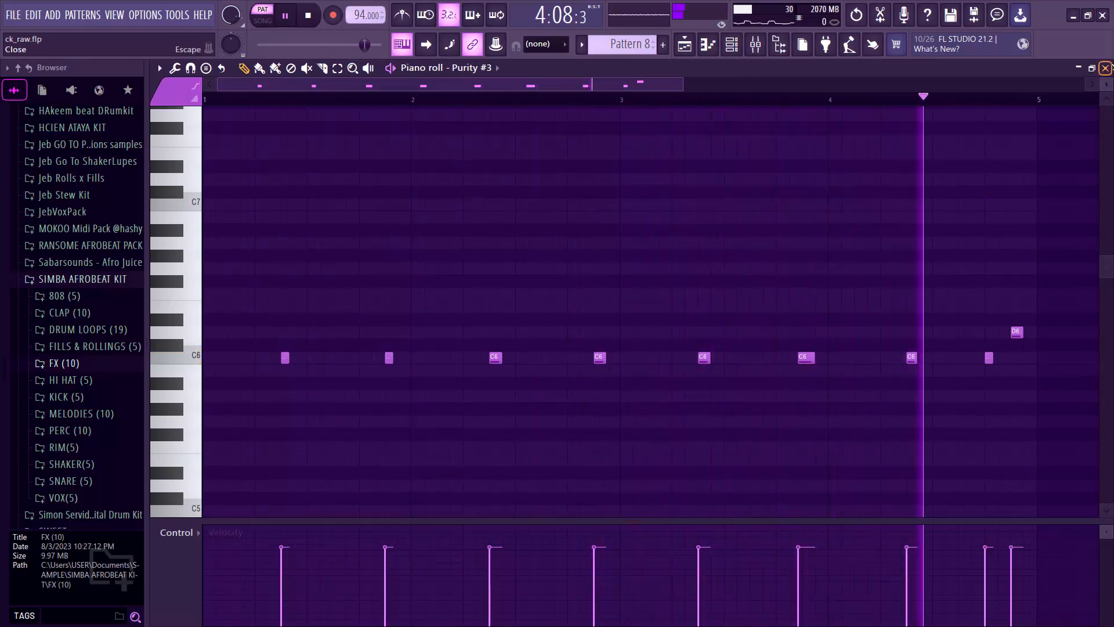
pyautogui.click(1105, 68)
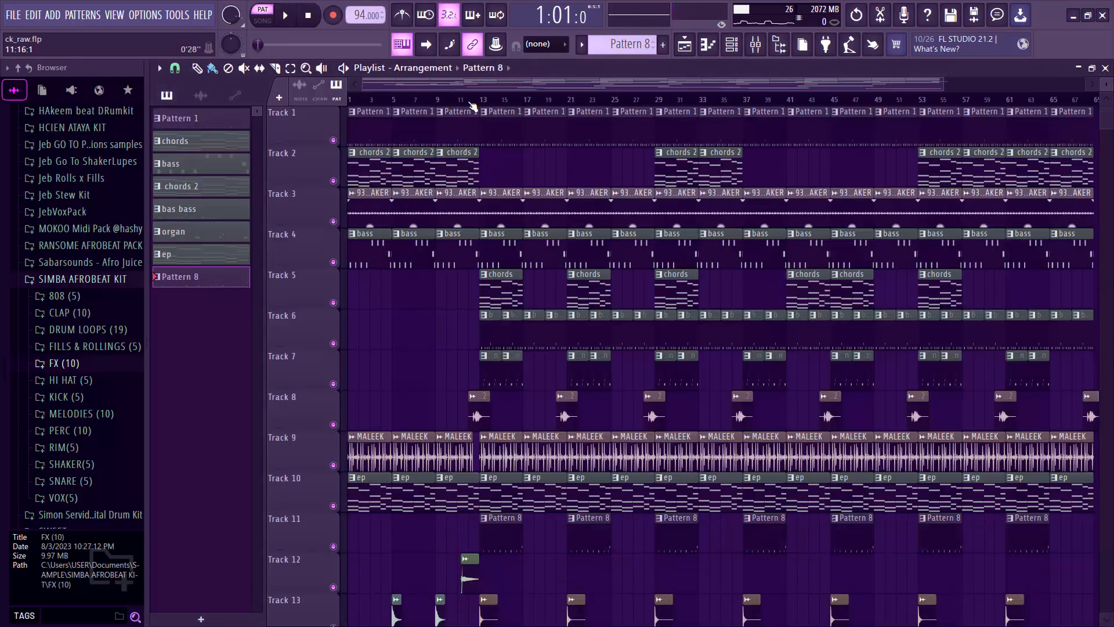
# Step: Play the arrangement in song mode from around bar 12 with Track 11's Pattern 8 active, then stop playback
pyautogui.press('space')
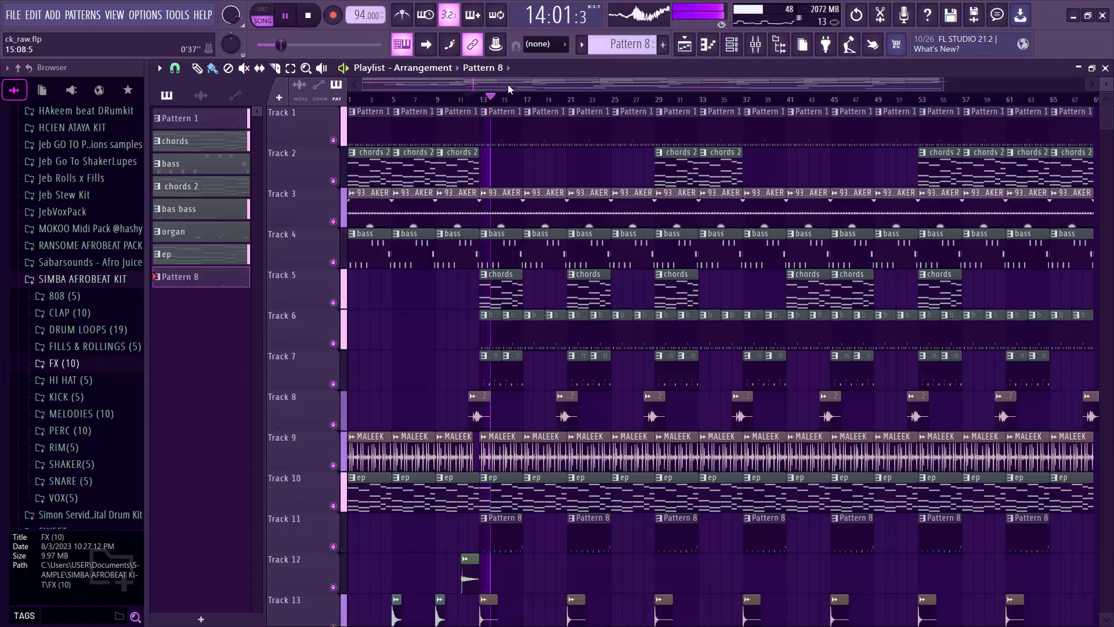
pyautogui.moveTo(509, 88); pyautogui.dragTo(473, 159)
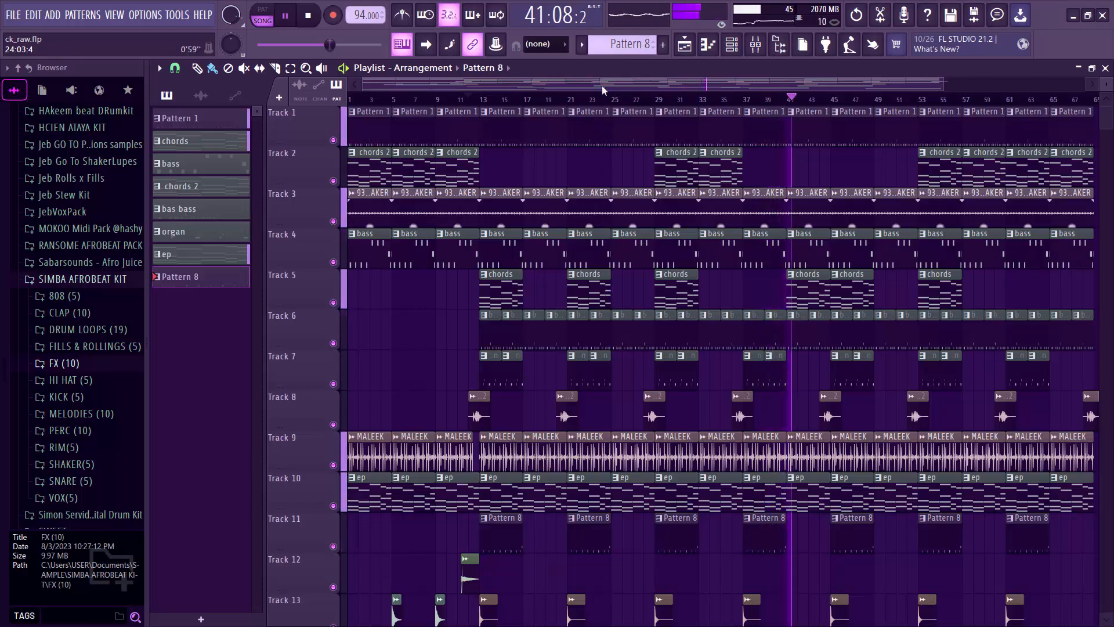
pyautogui.moveTo(396, 89); pyautogui.dragTo(419, 88)
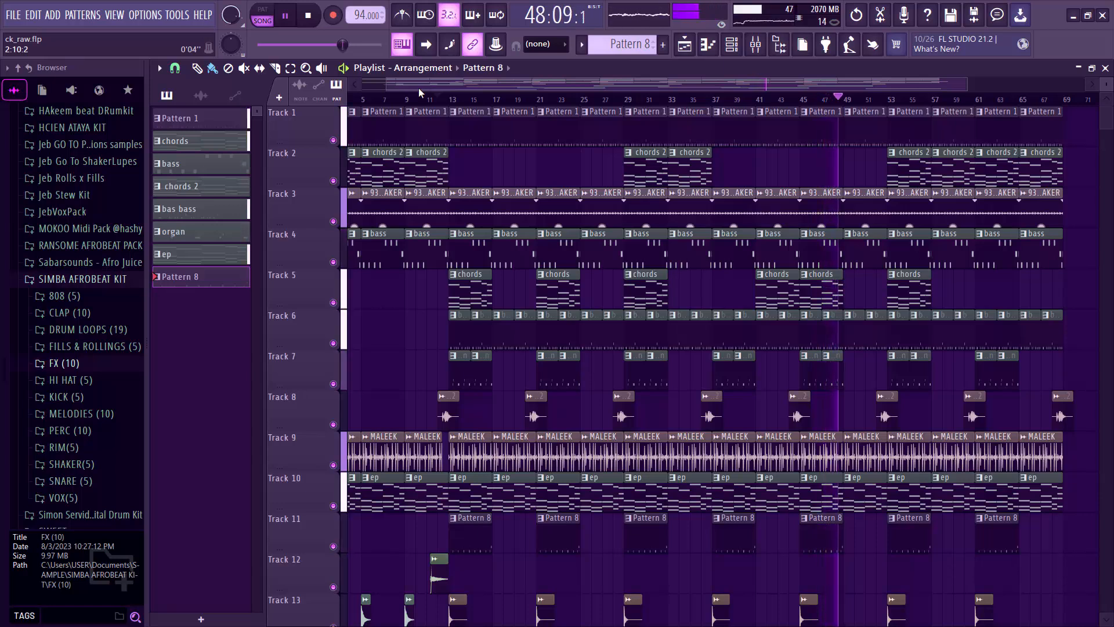
pyautogui.press('space')
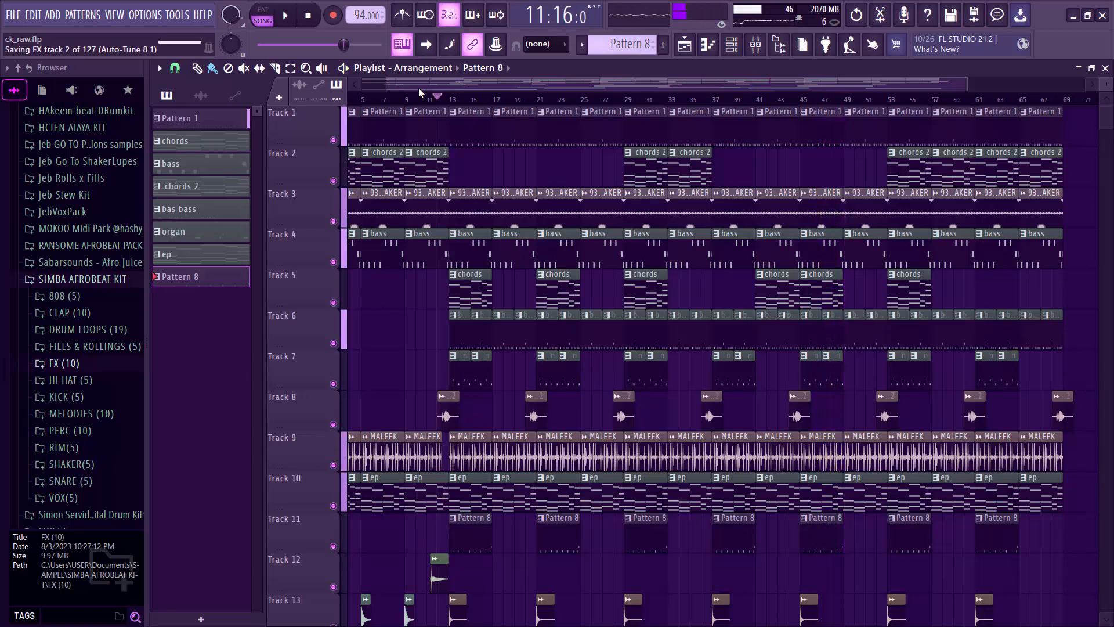